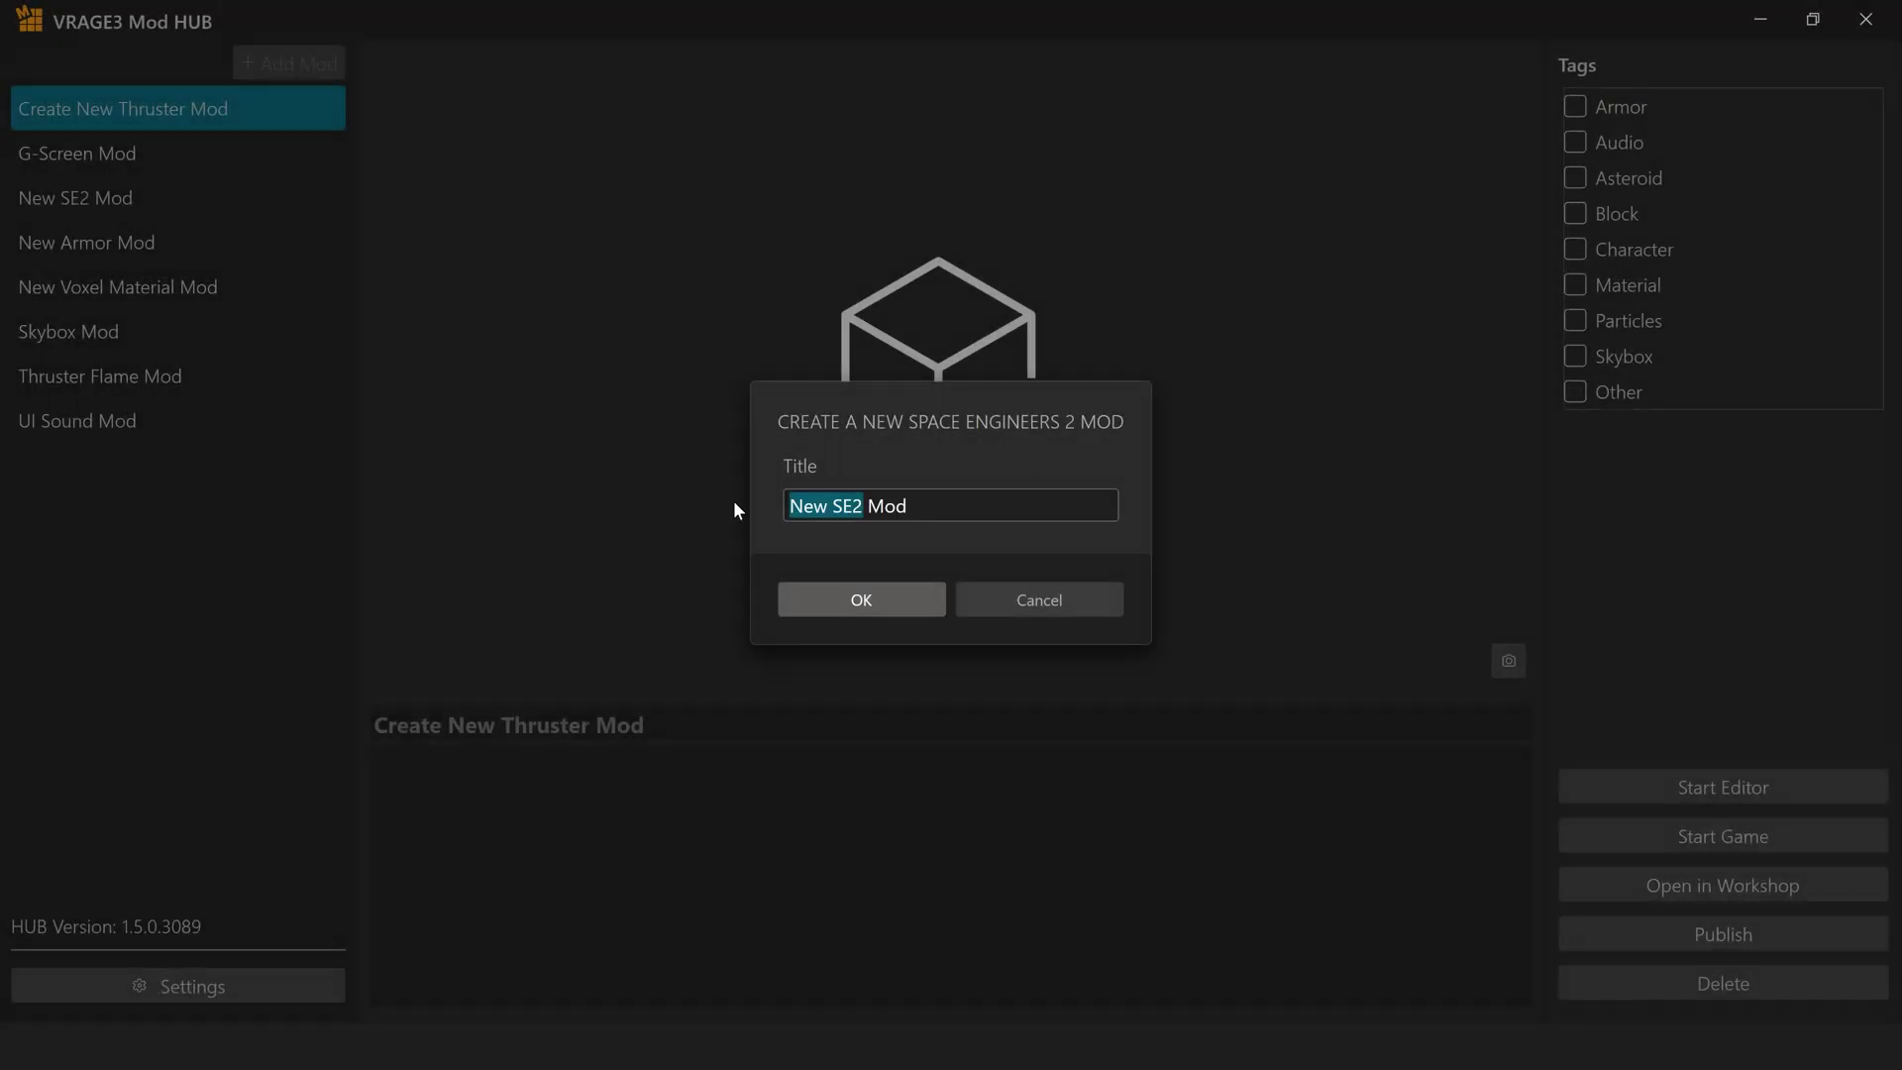
Name the new mod 'New Character Mod' and confirm its creation.
text(Character Mod)
click(800, 594)
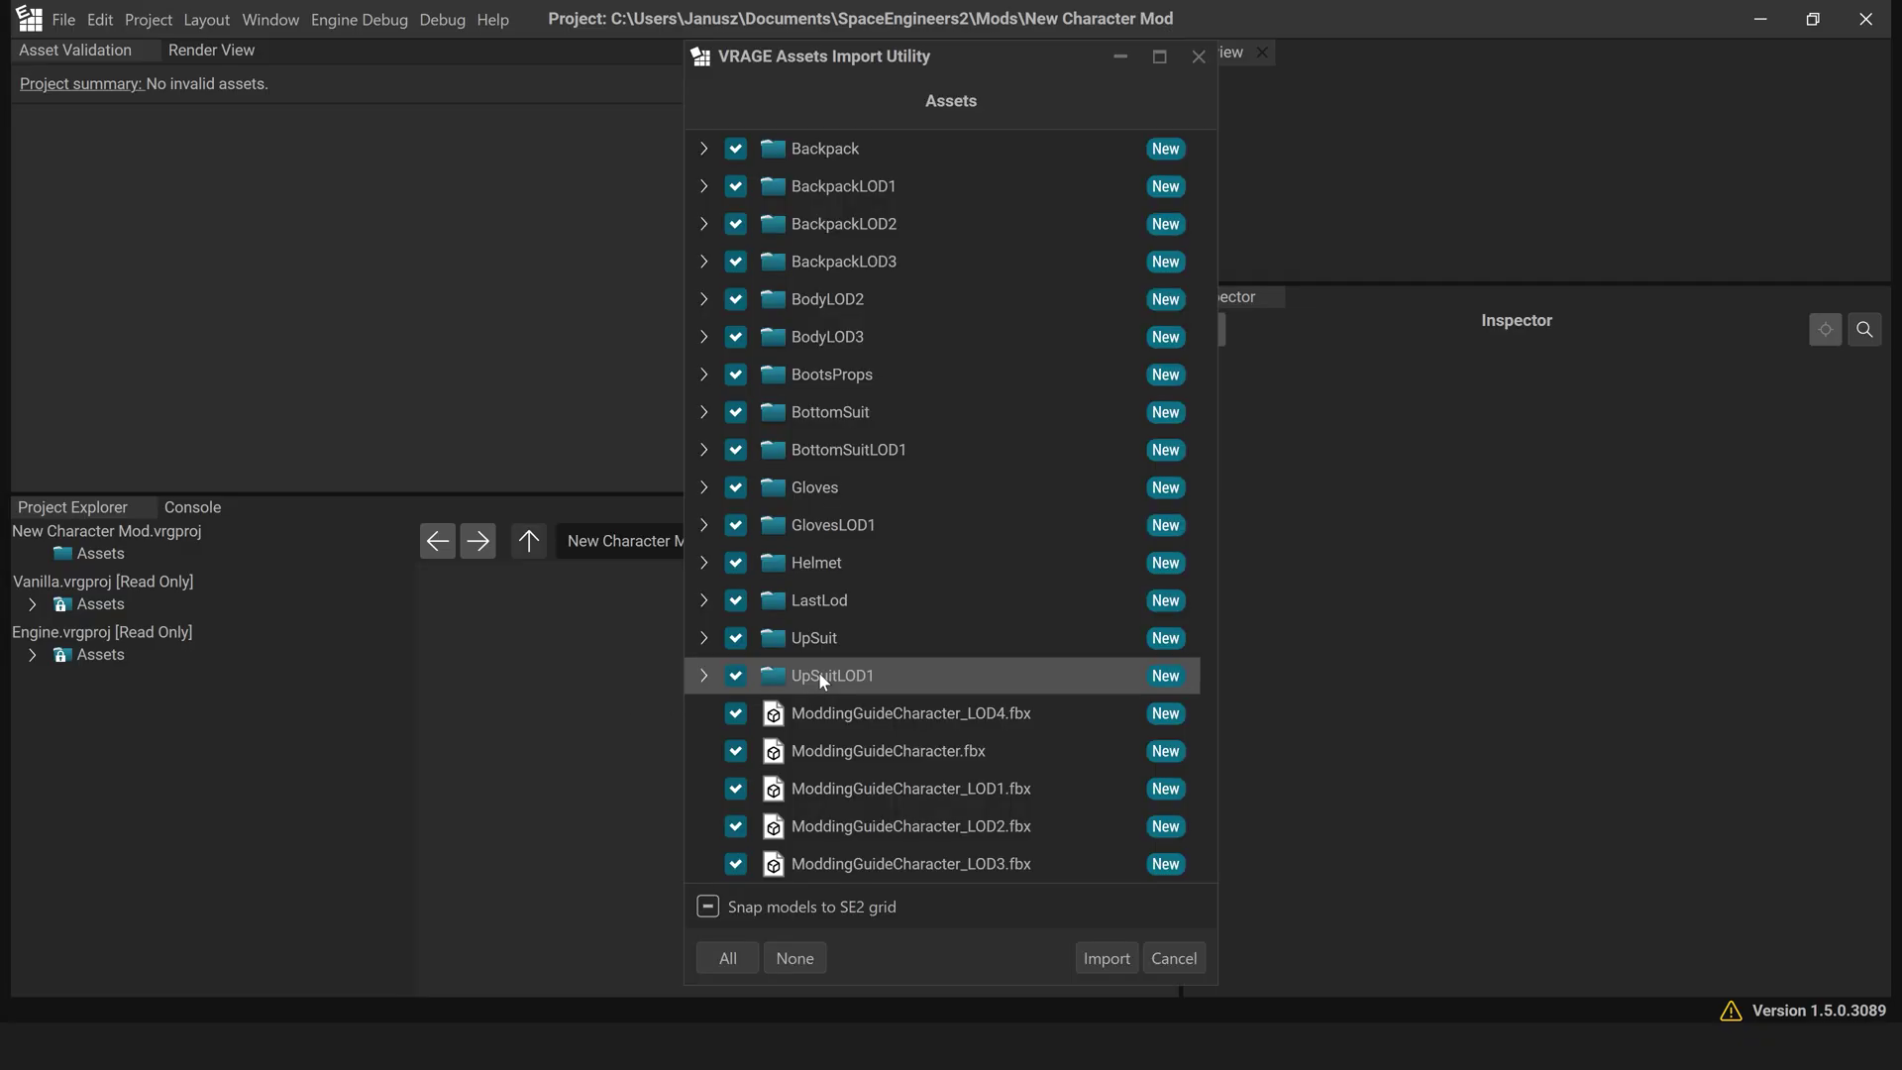
Import all checked character assets, including the part folders and five FBX models.
click(1097, 958)
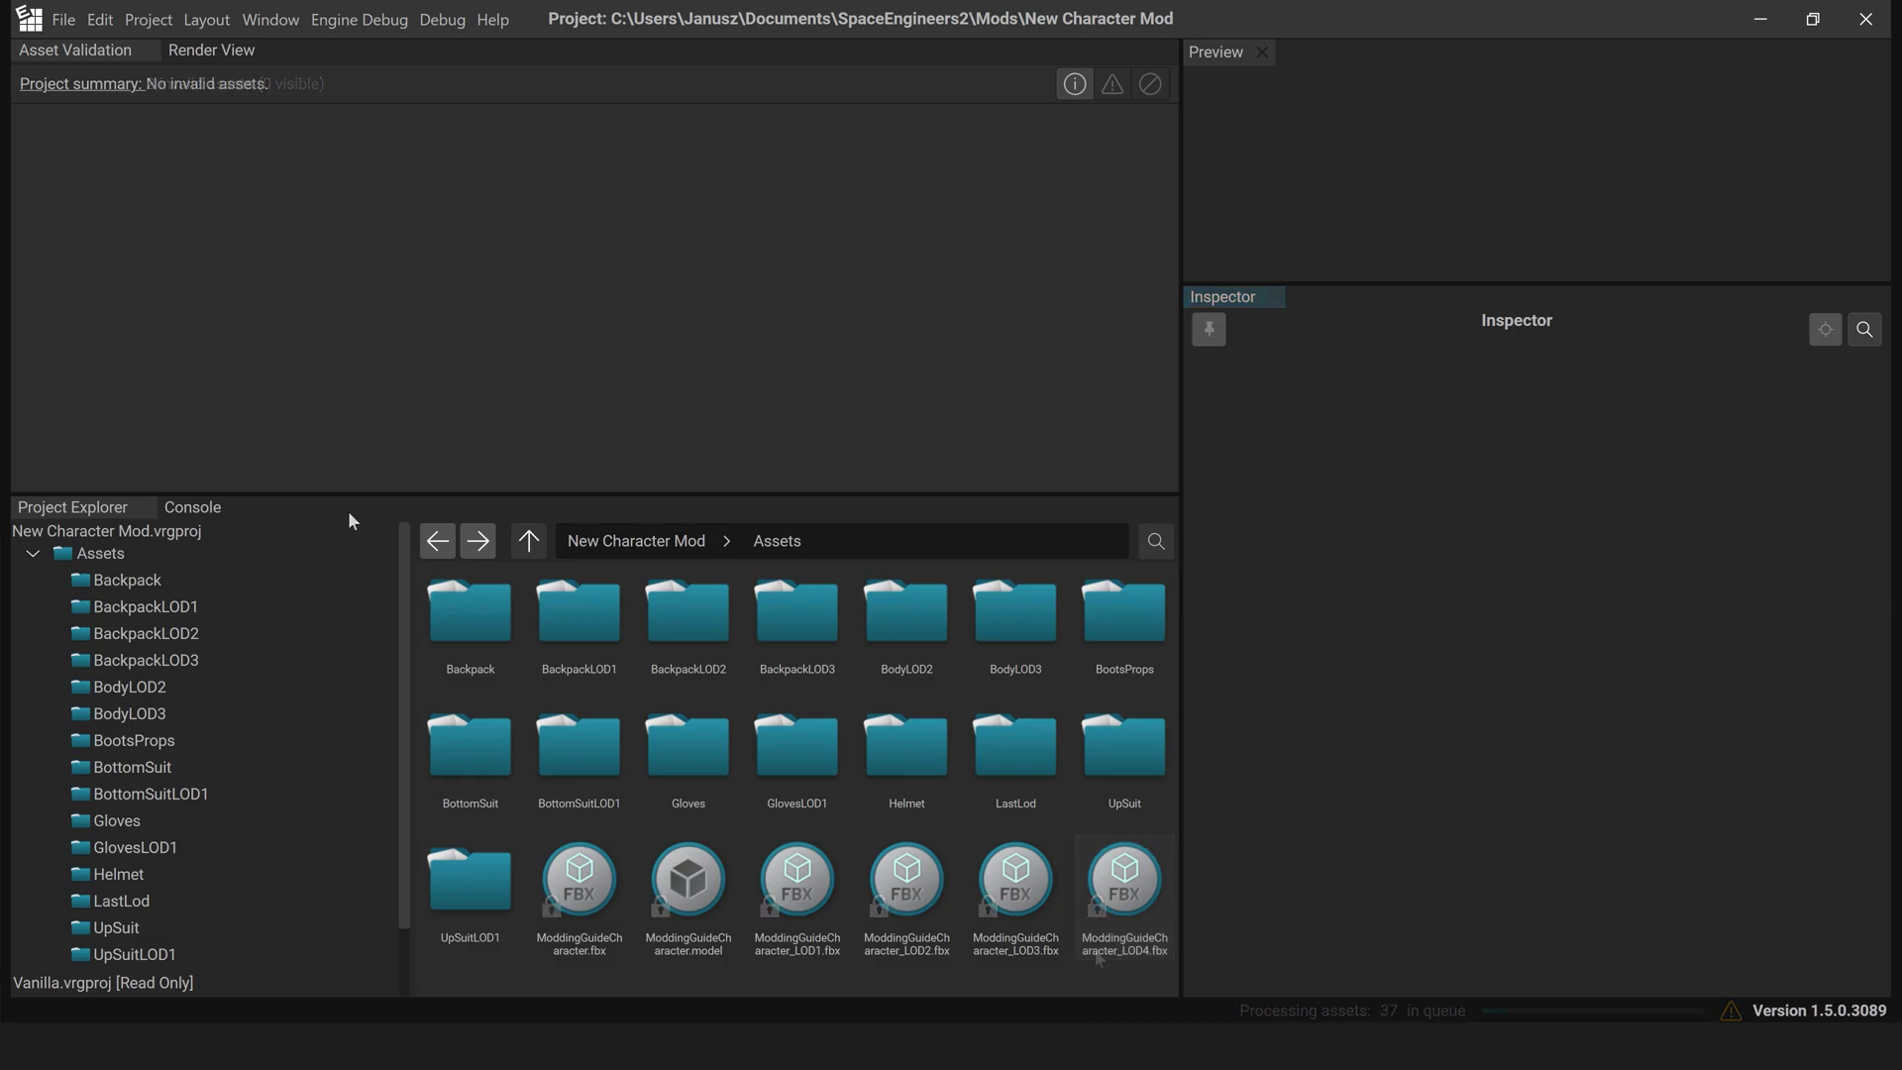
Set the Backpack and BackpackLOD1 material default states to PBR Skinned.def.
click(317, 580)
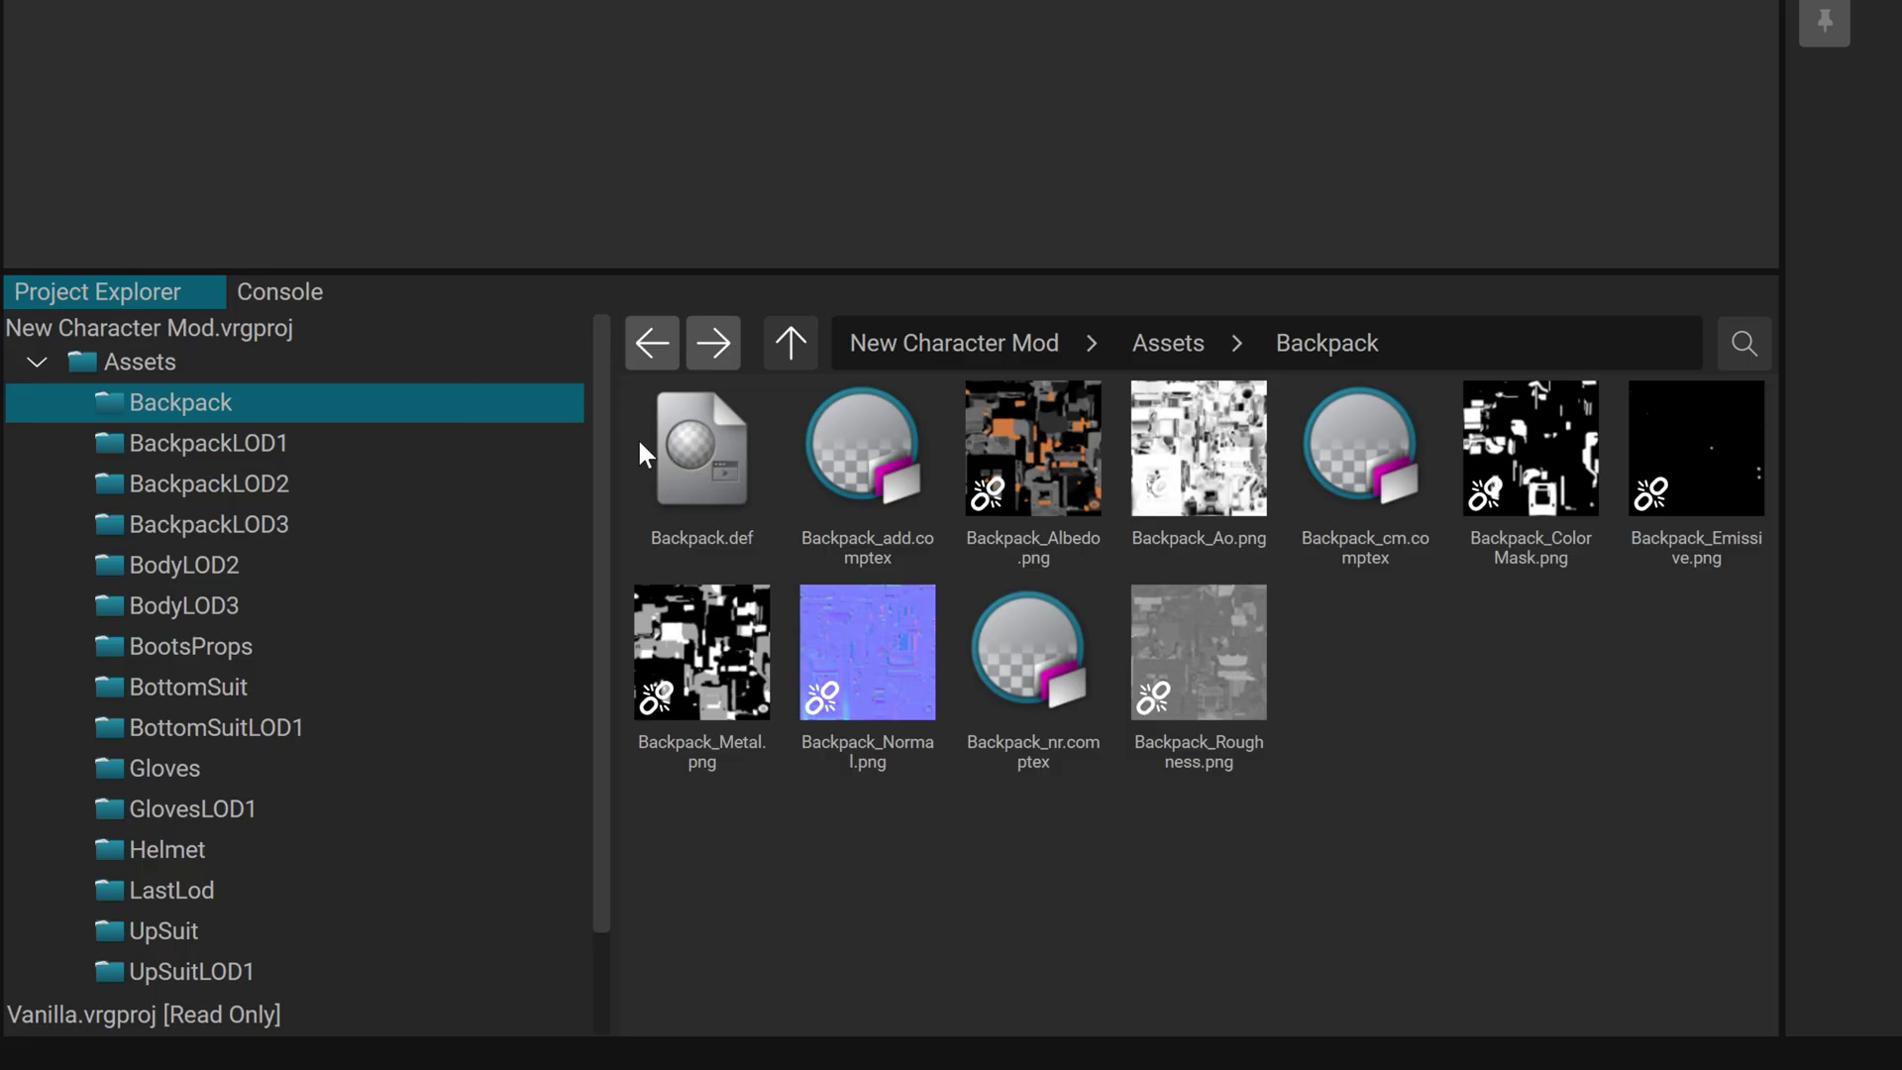
click(717, 460)
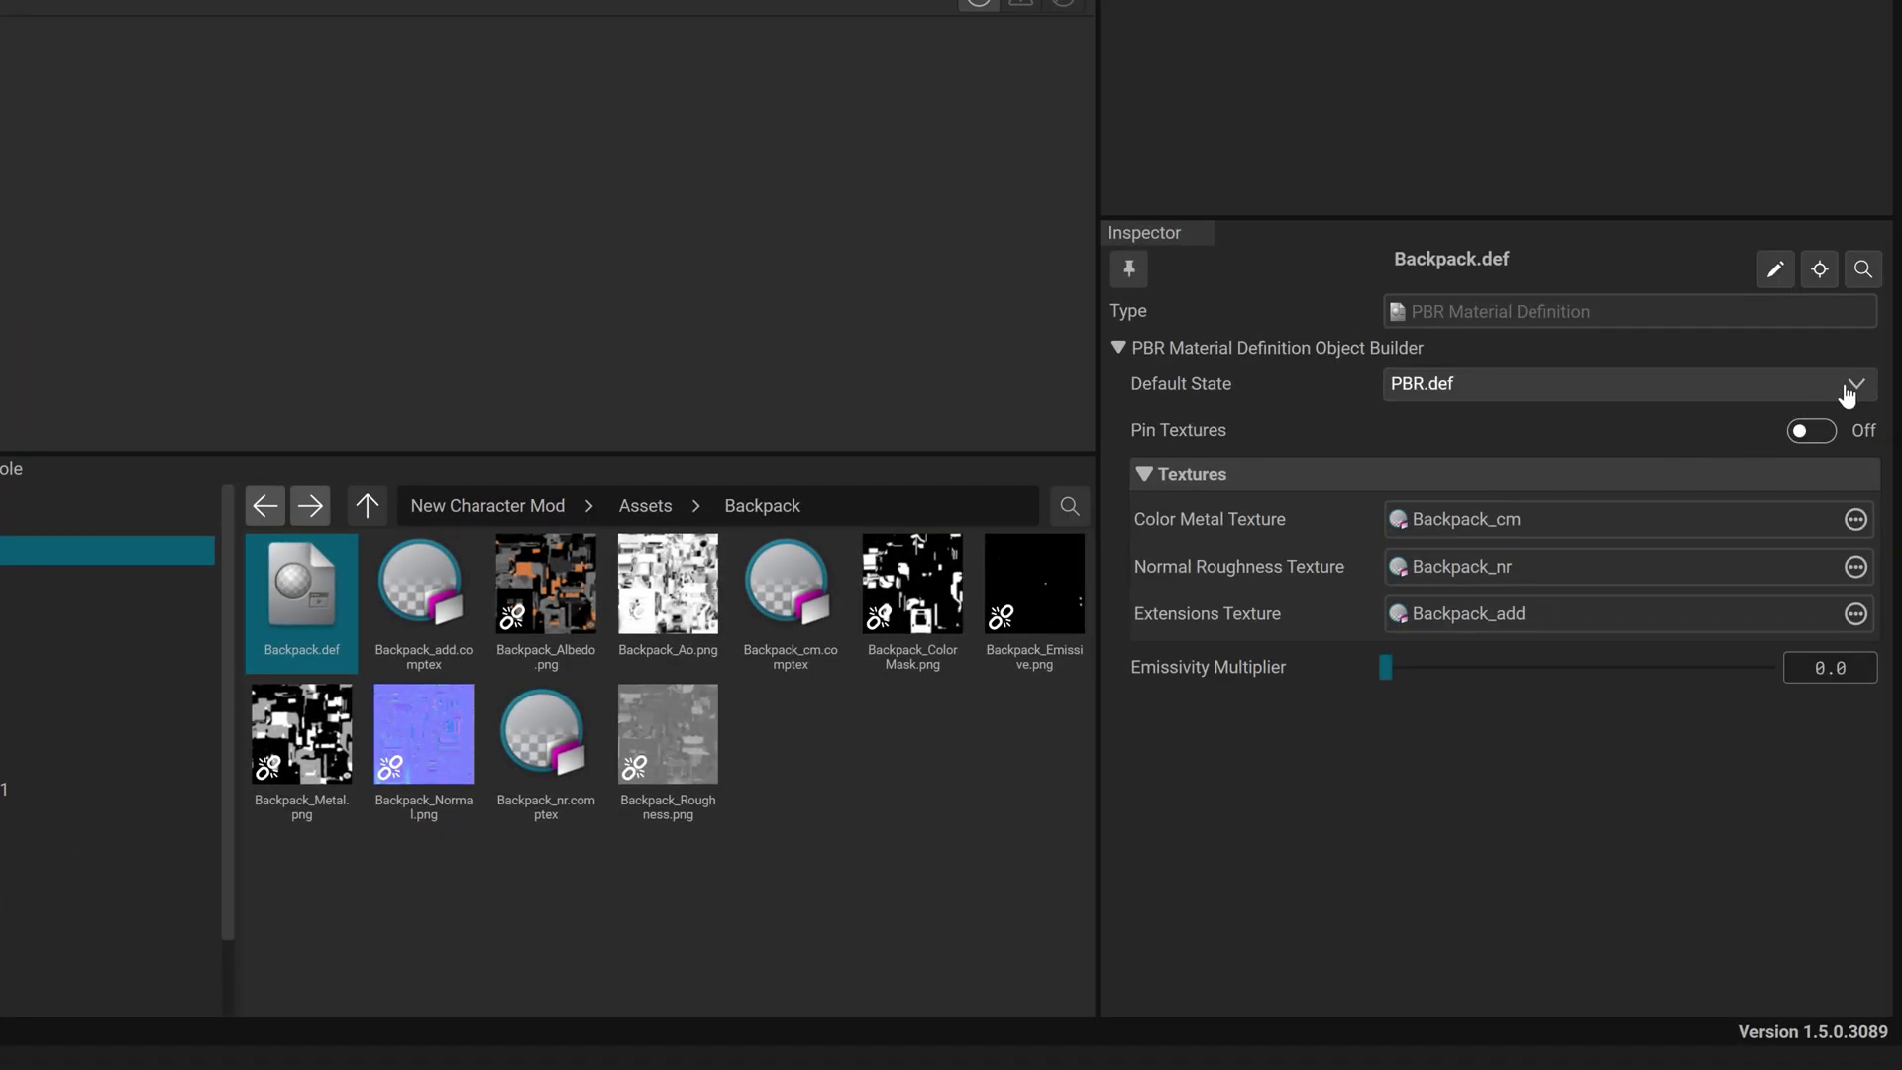
click(1848, 389)
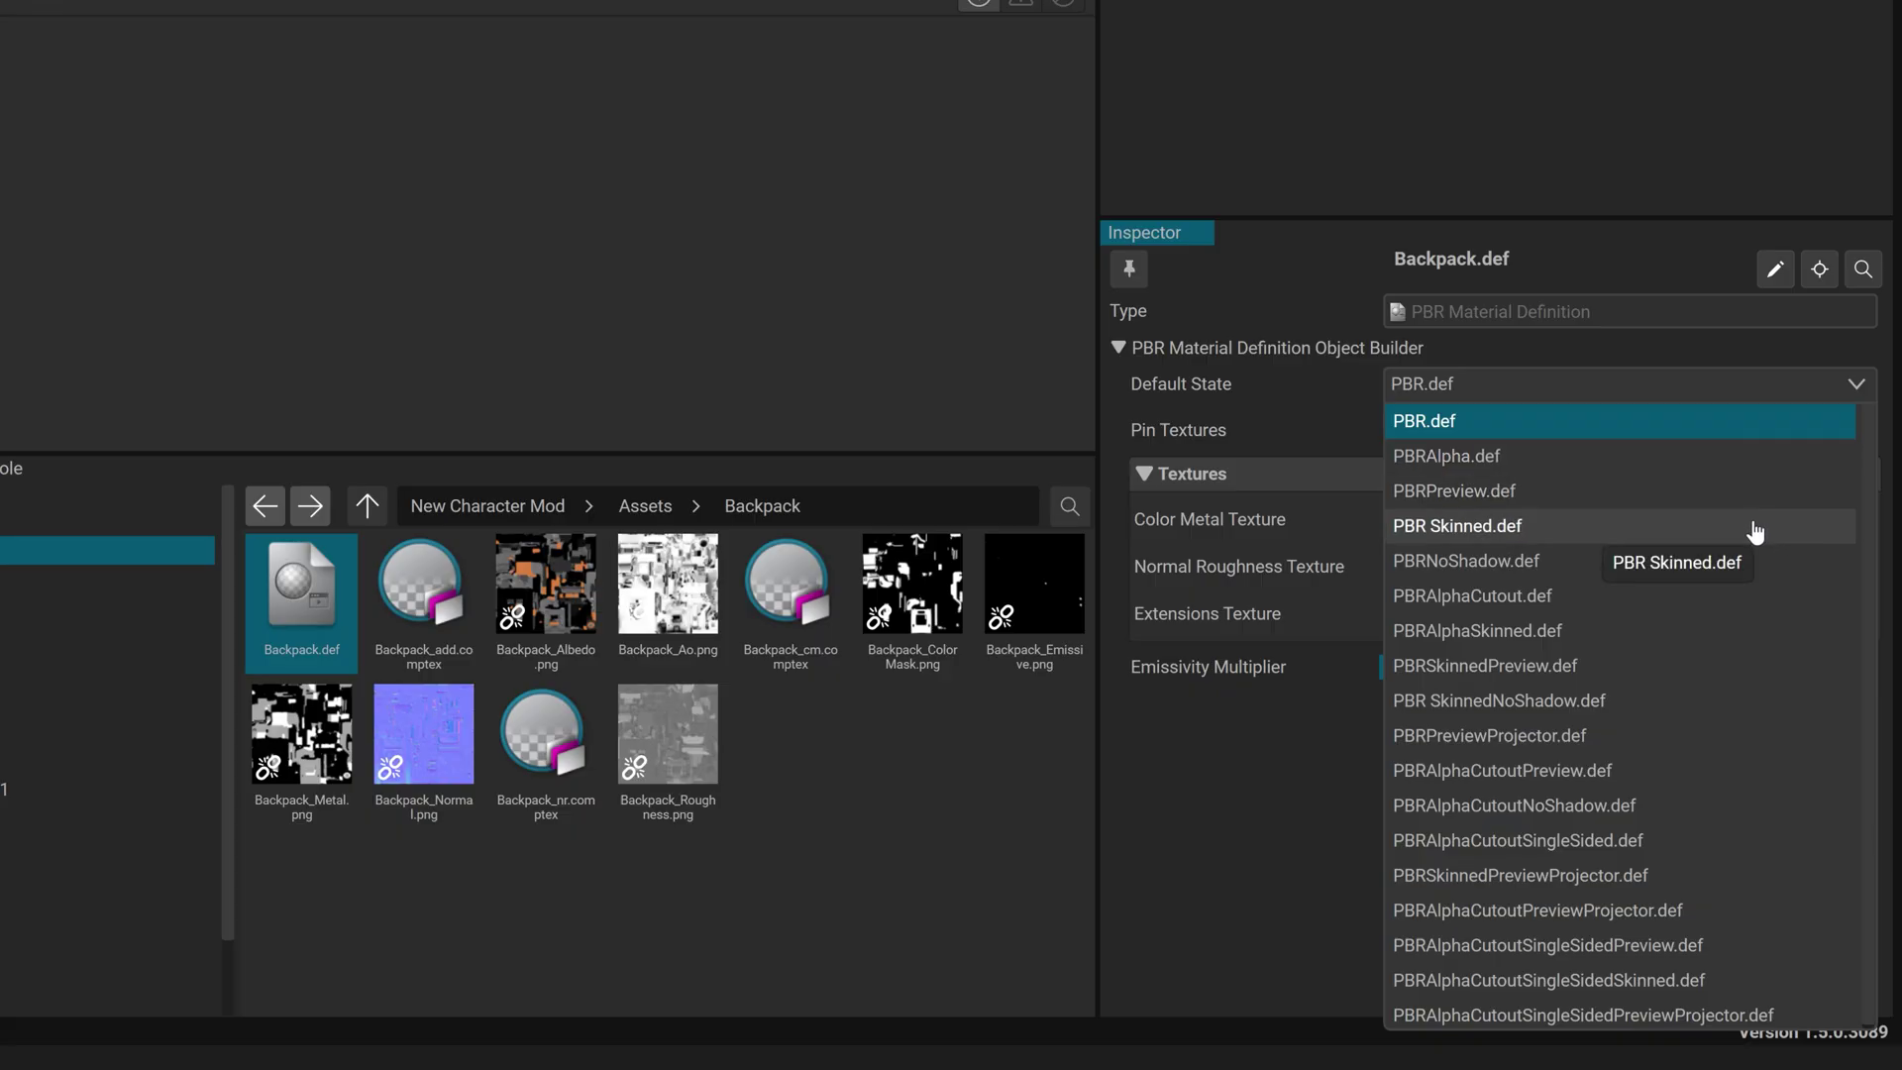
click(1755, 527)
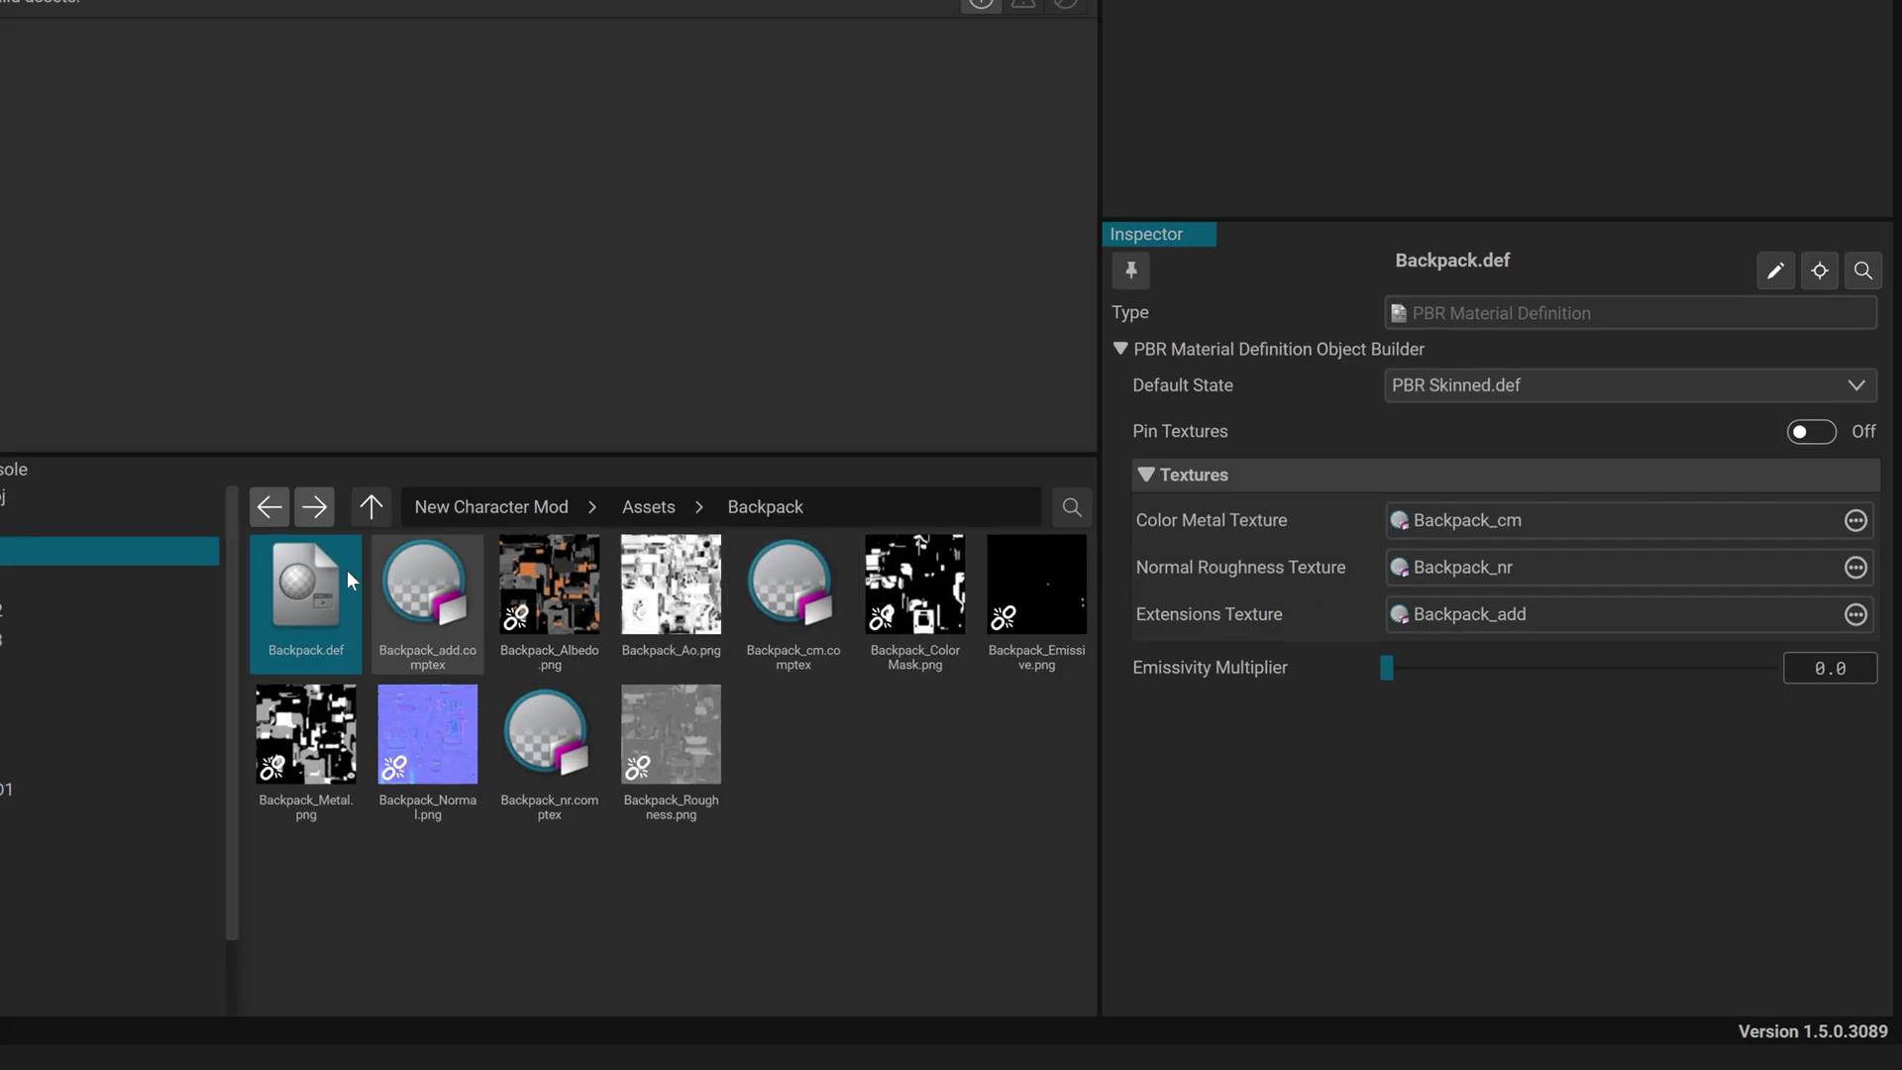
click(183, 580)
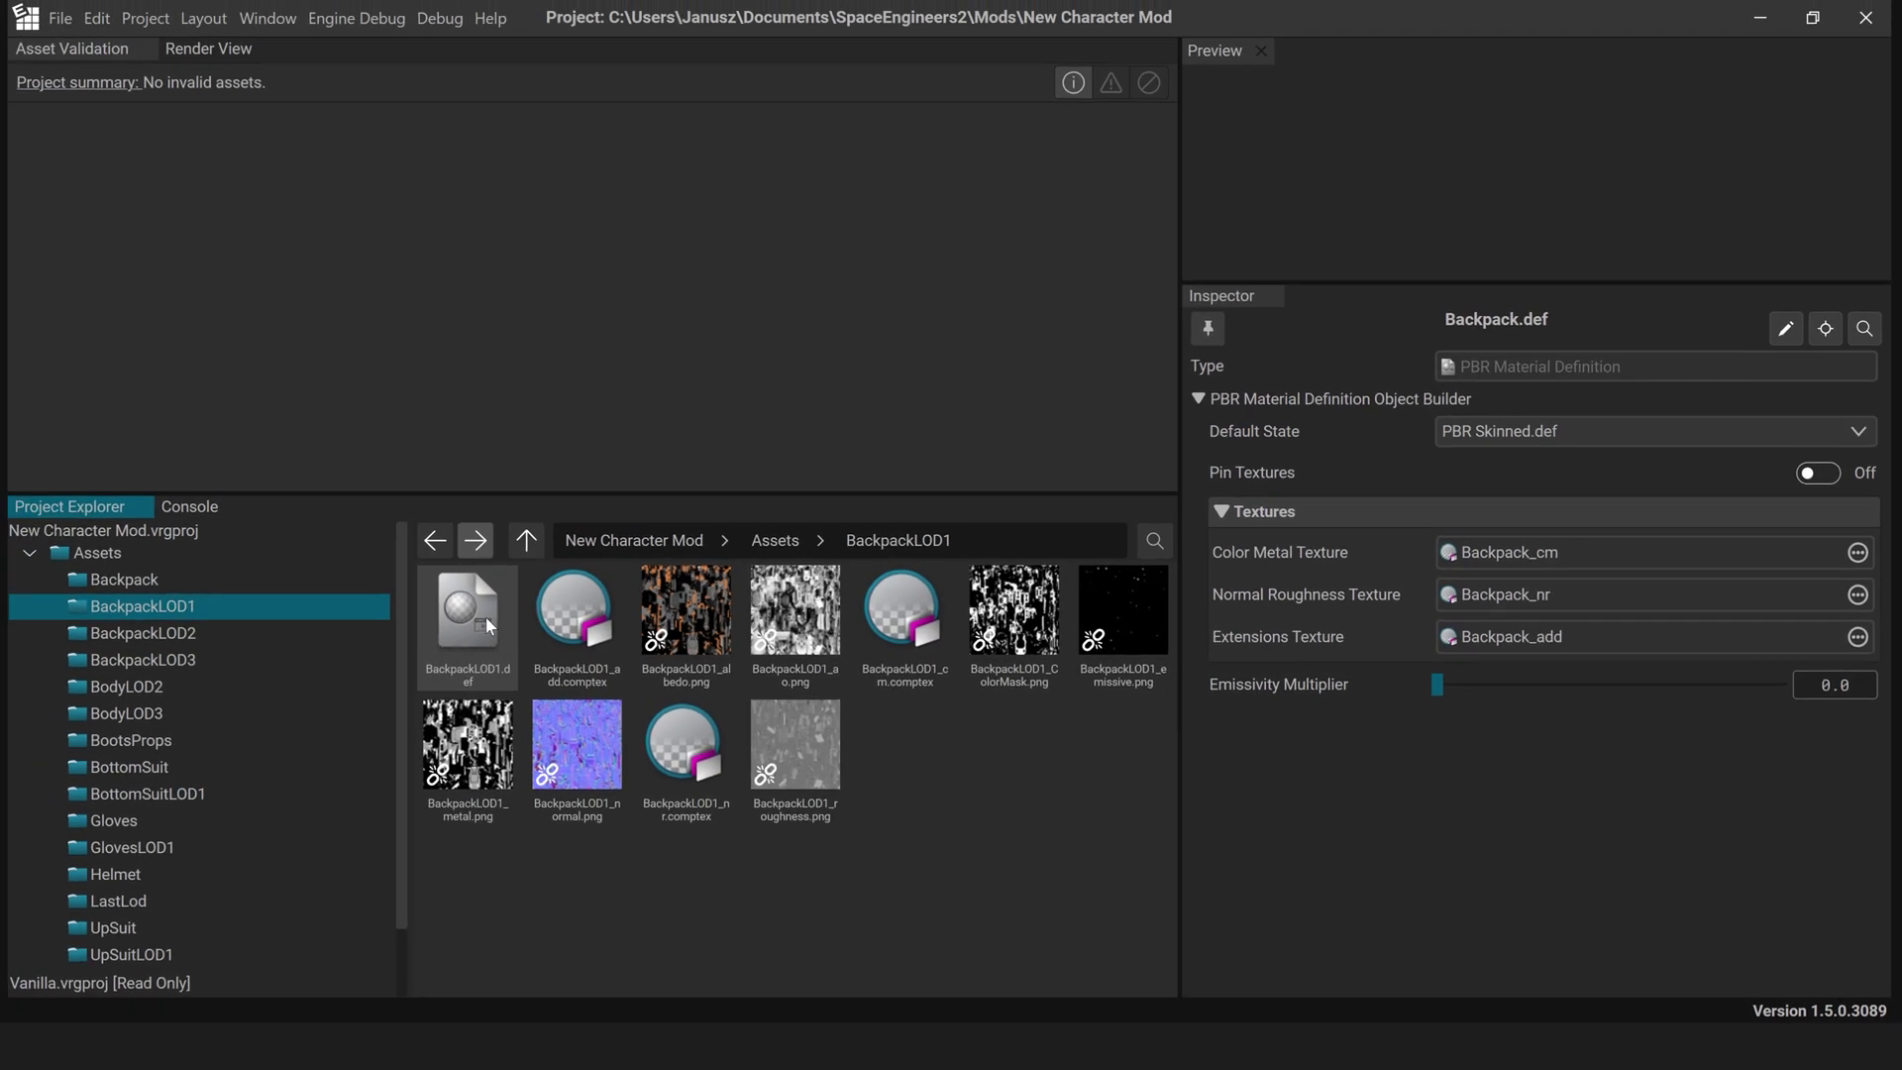
click(428, 606)
click(1686, 444)
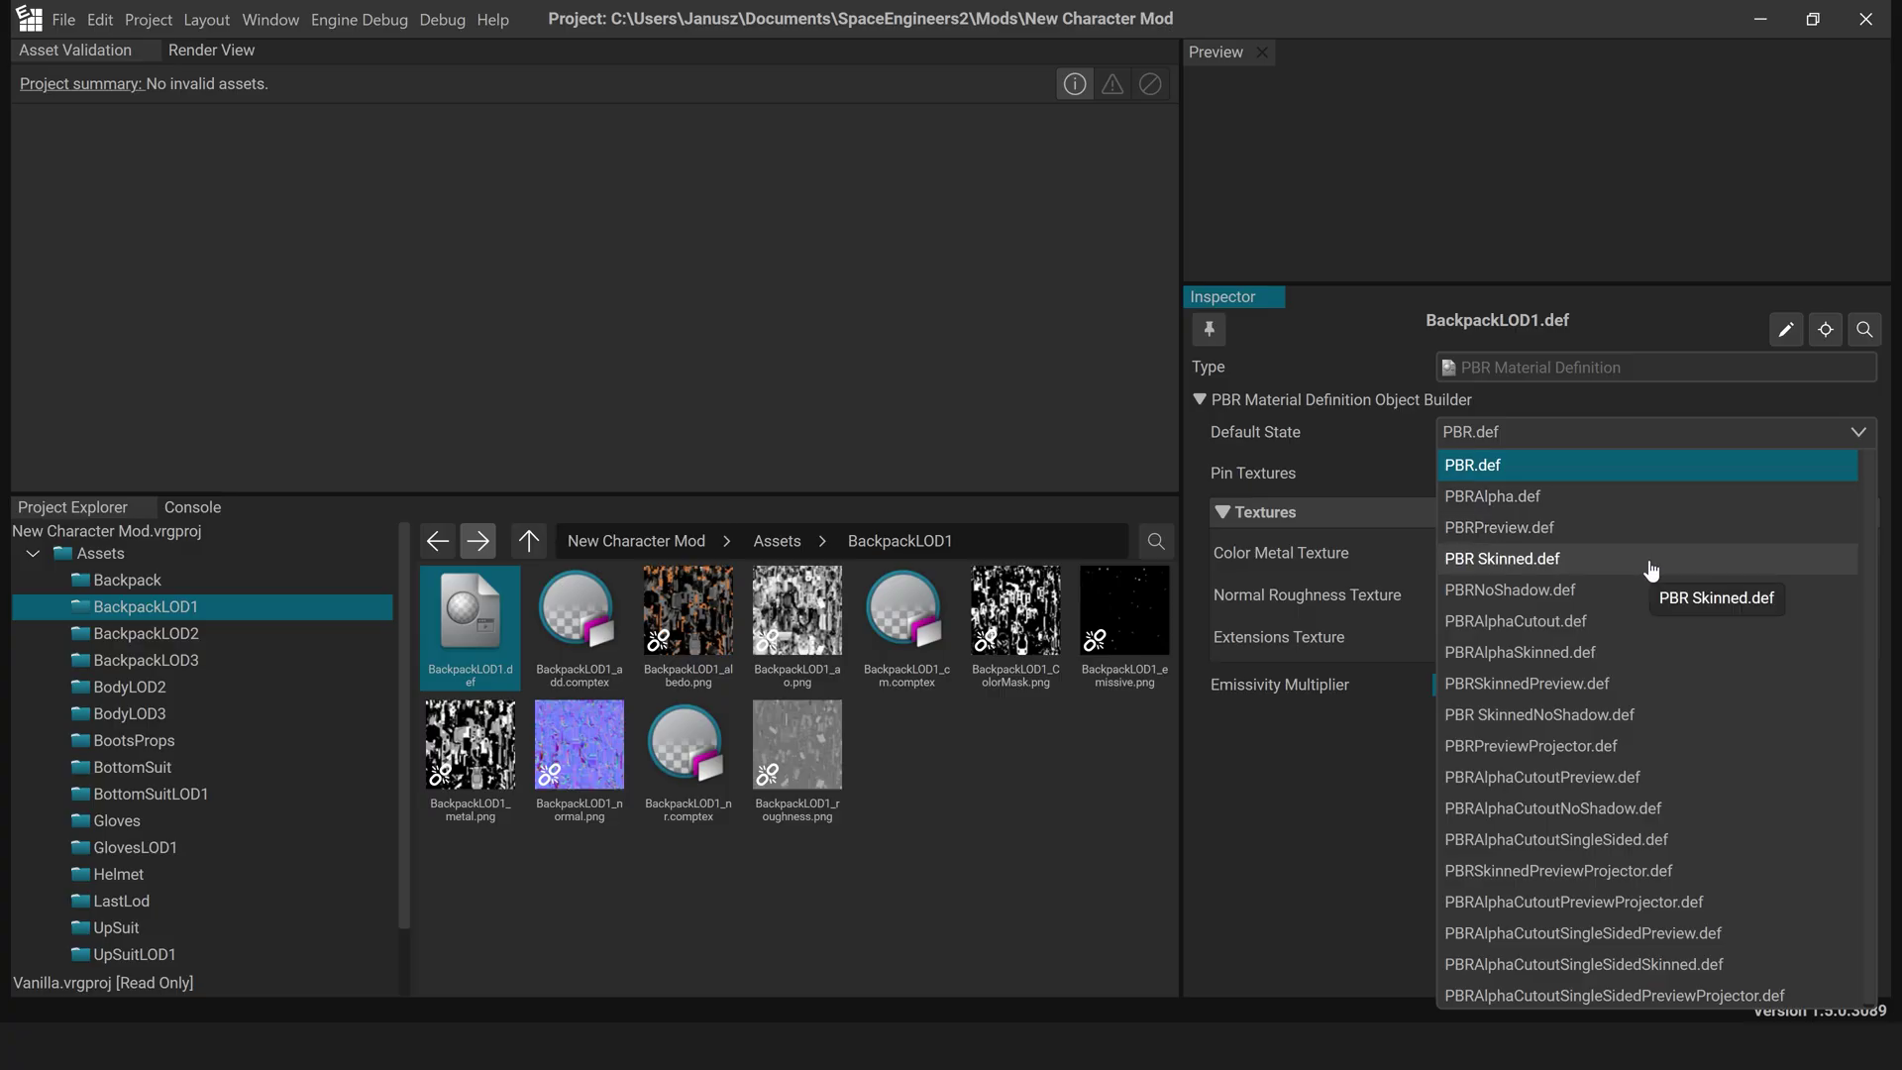
click(1651, 568)
Apply PBR Skinned.def as the default state to the next several part materials.
click(146, 660)
click(130, 686)
click(458, 622)
click(1687, 432)
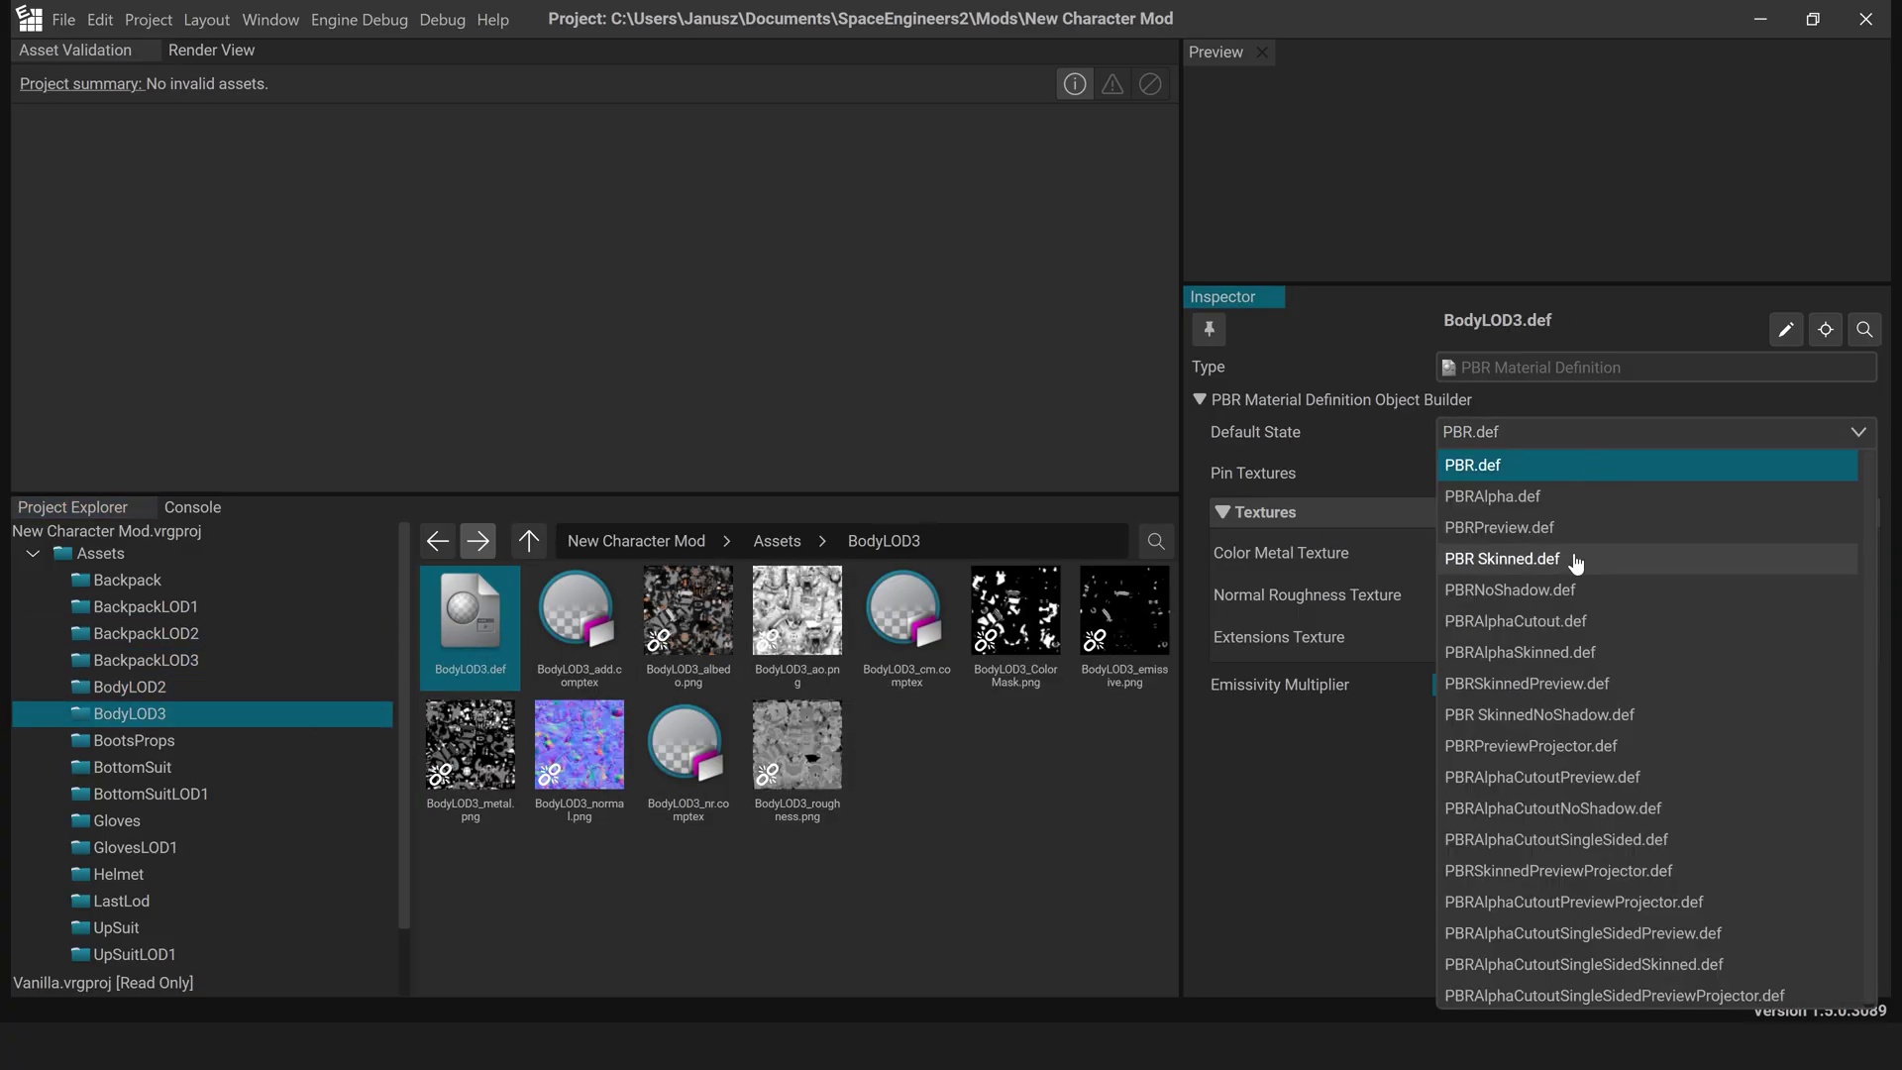
click(1571, 555)
click(132, 767)
click(458, 622)
click(150, 793)
click(1687, 431)
click(1571, 556)
Apply PBR Skinned.def to the remaining part materials through UpSuitLOD1.
click(135, 847)
click(118, 873)
click(458, 622)
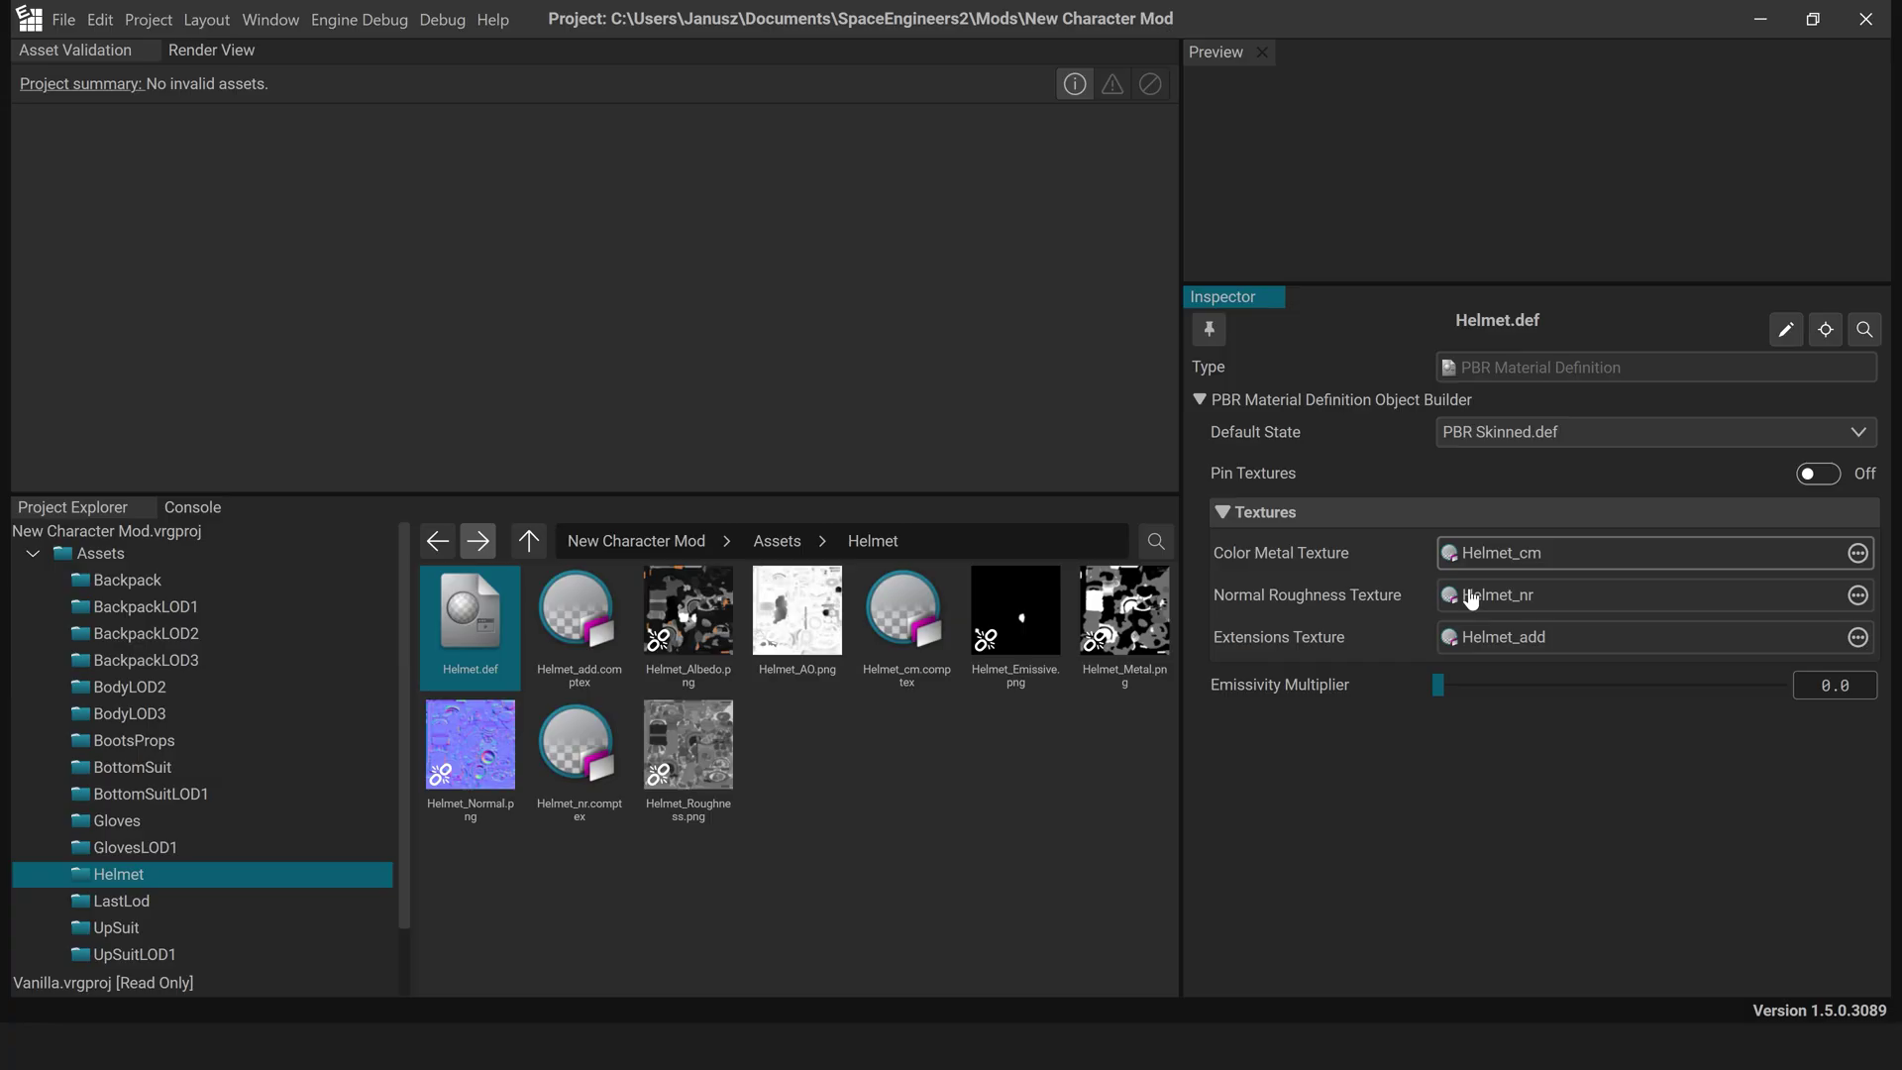
click(1687, 432)
click(1571, 556)
click(116, 927)
click(458, 622)
click(135, 954)
click(459, 622)
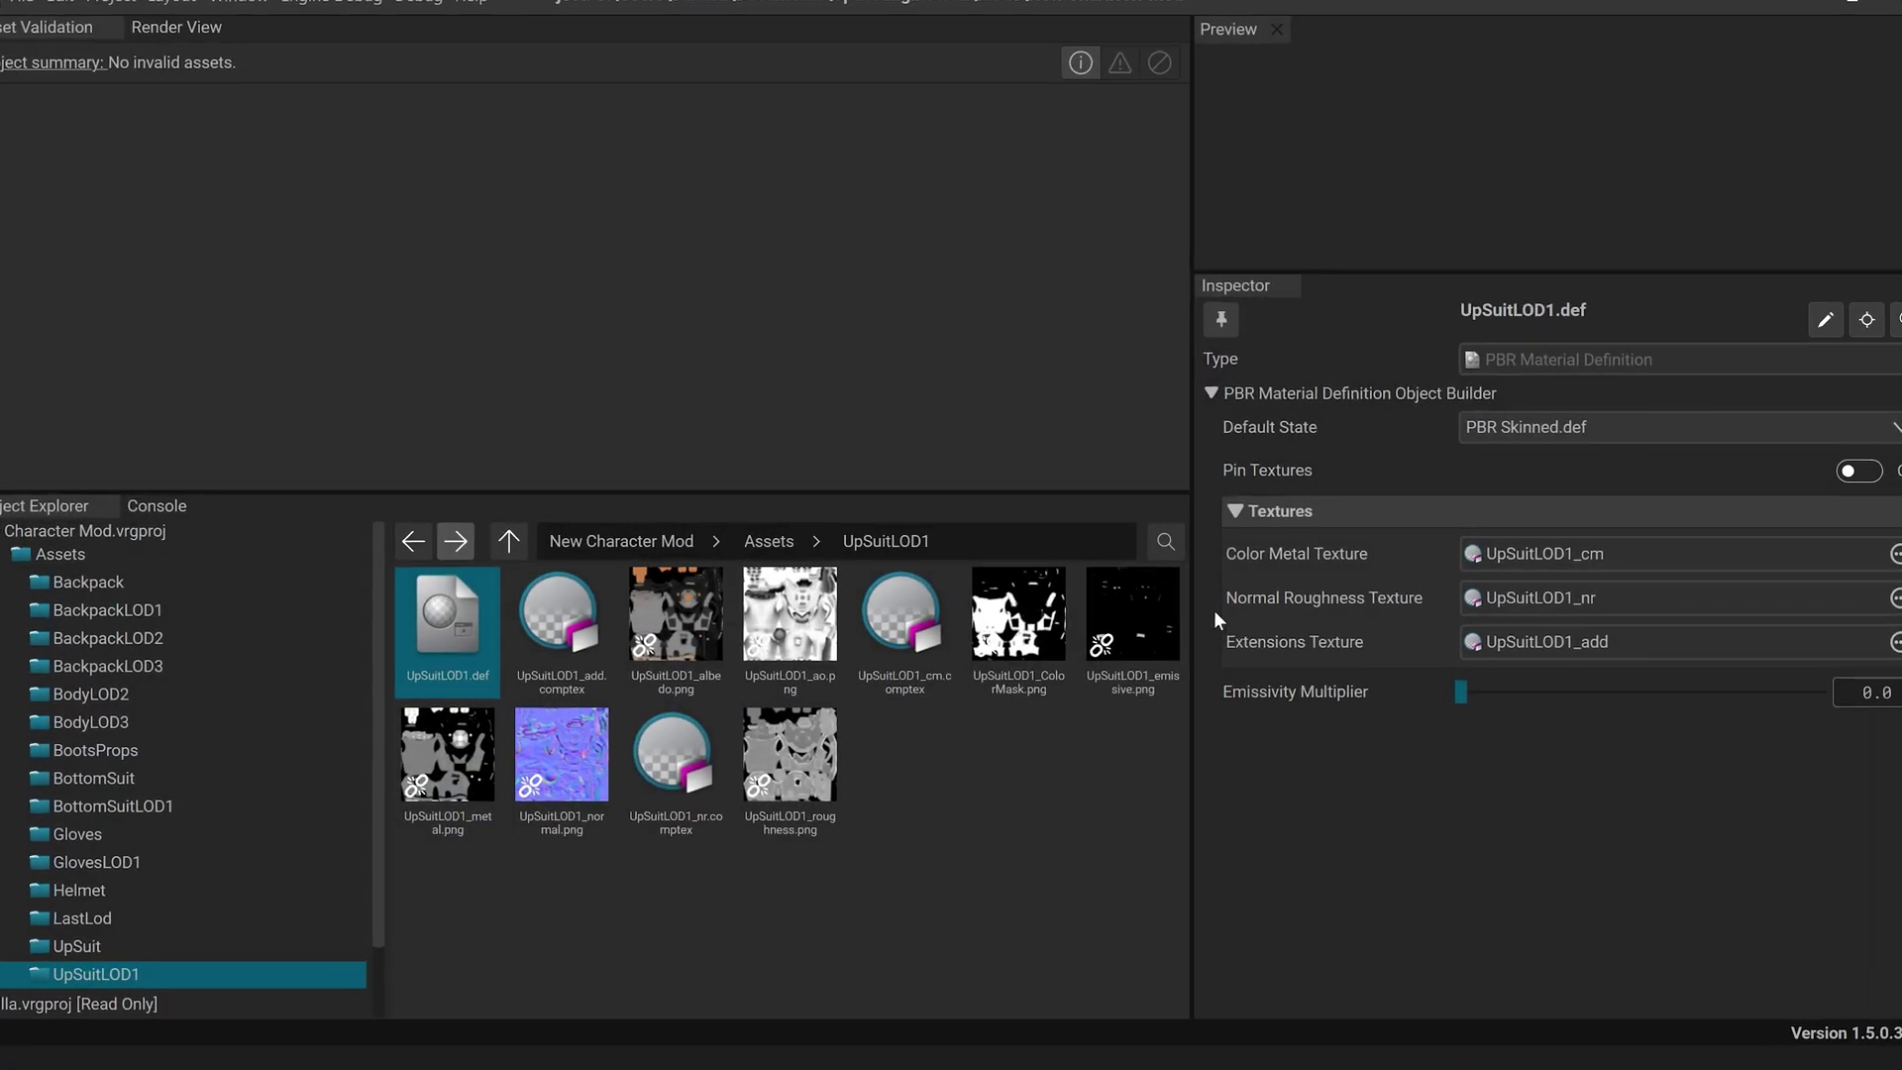
Save a ModelCharacter.def override in Assets with its Model set to ModdingGuideCharacter.
click(1154, 541)
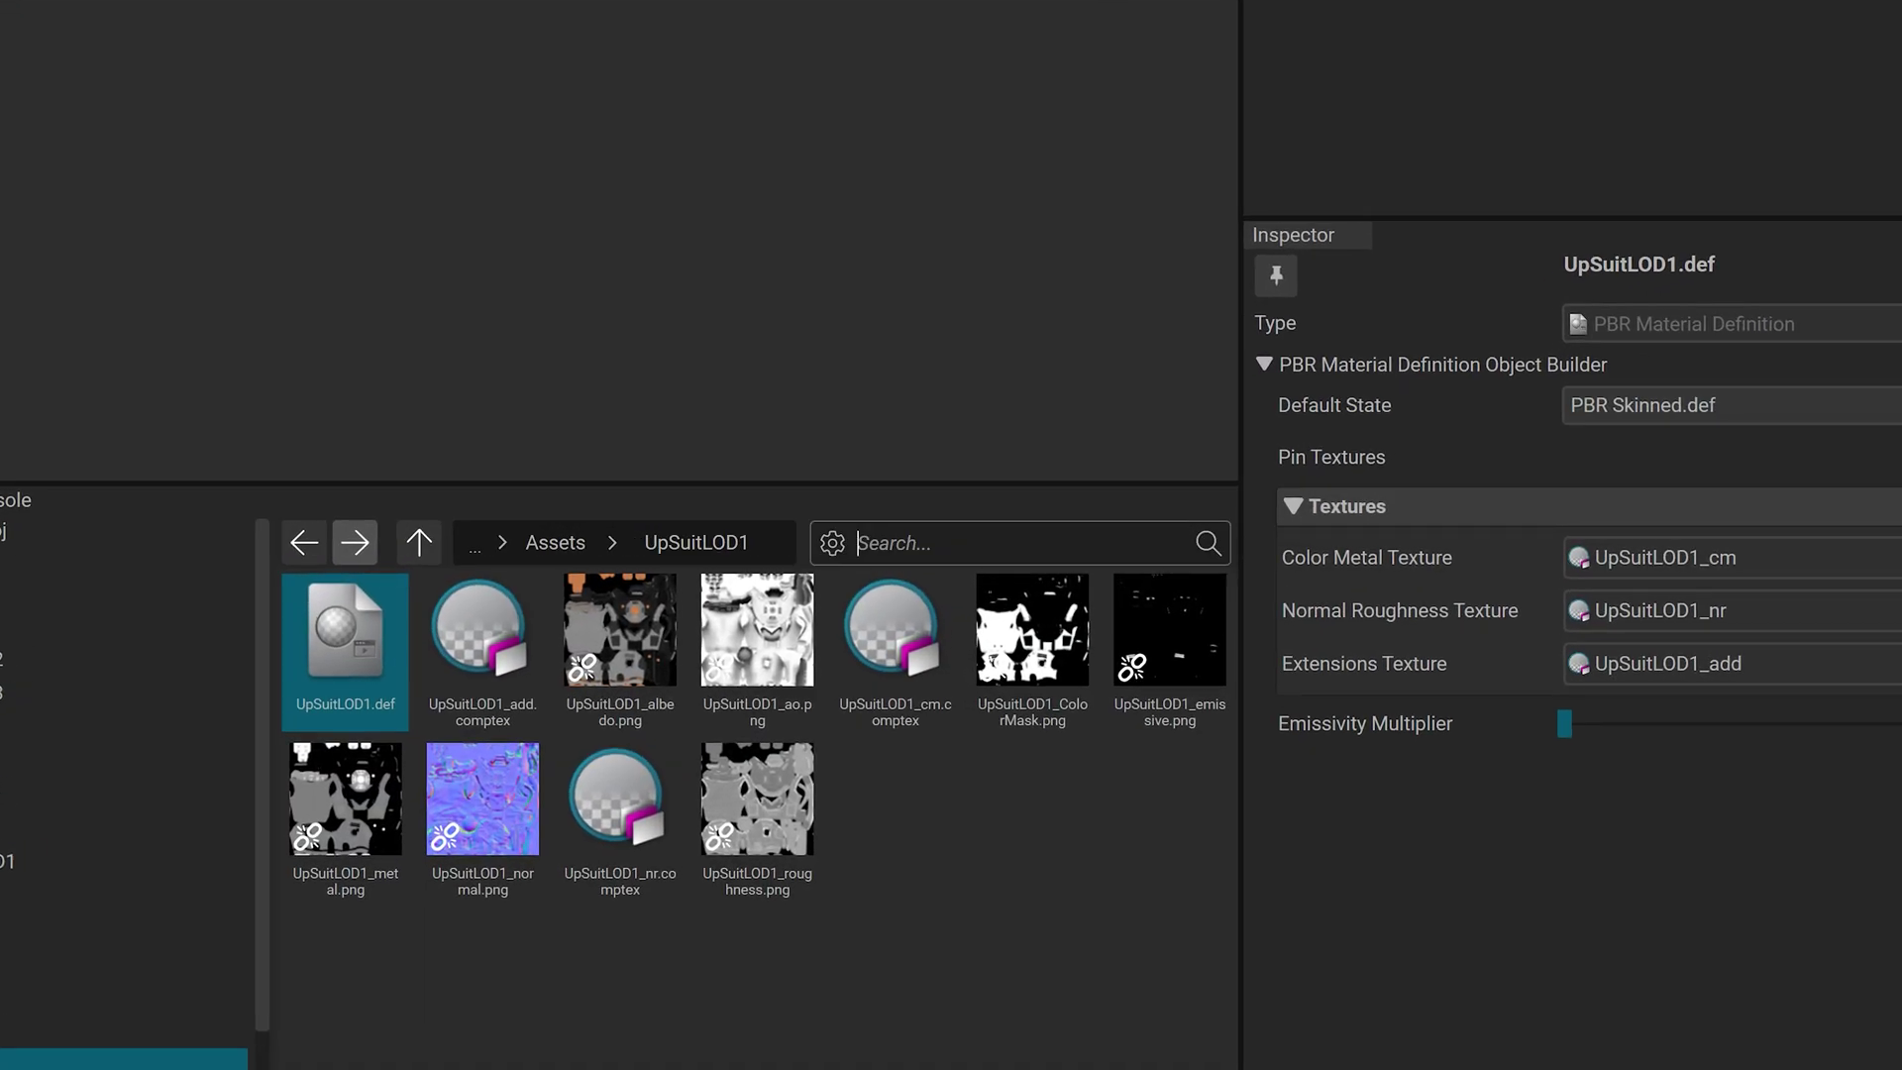
text(ModelC)
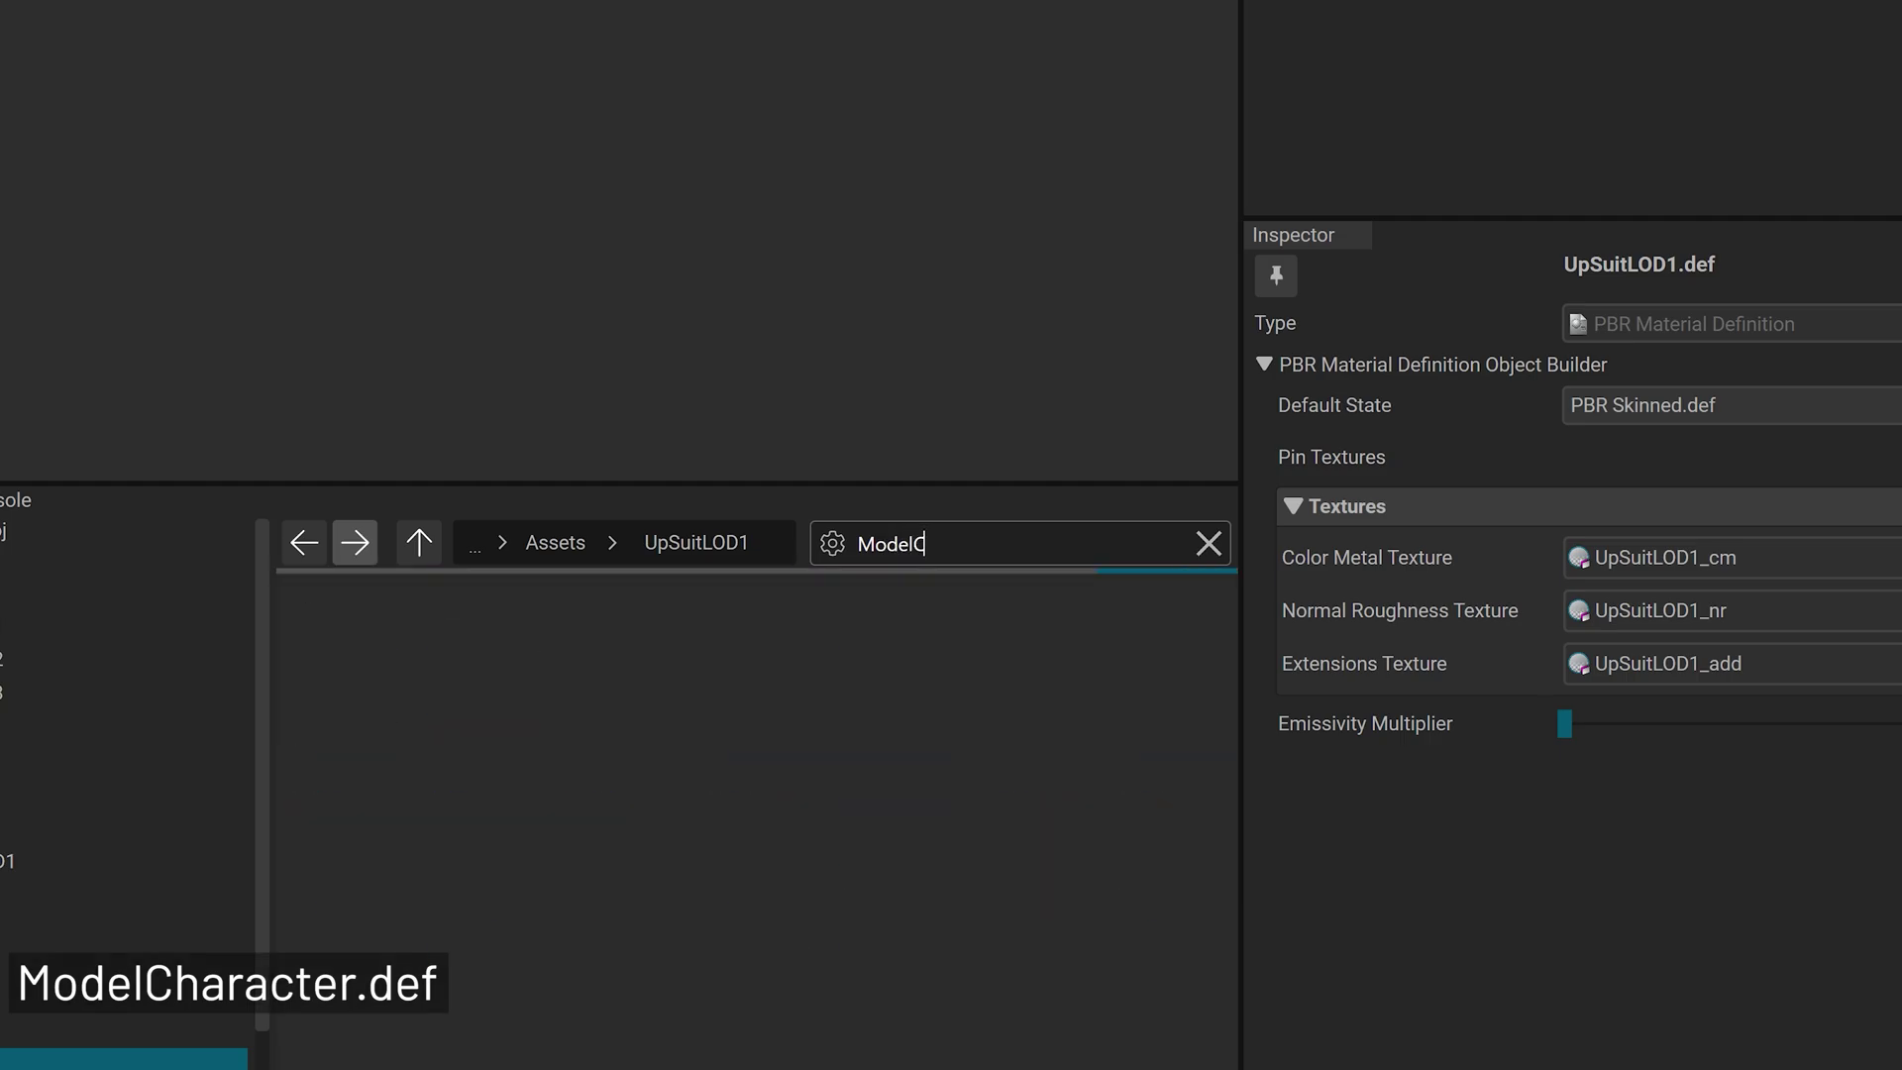
text(haracter.def)
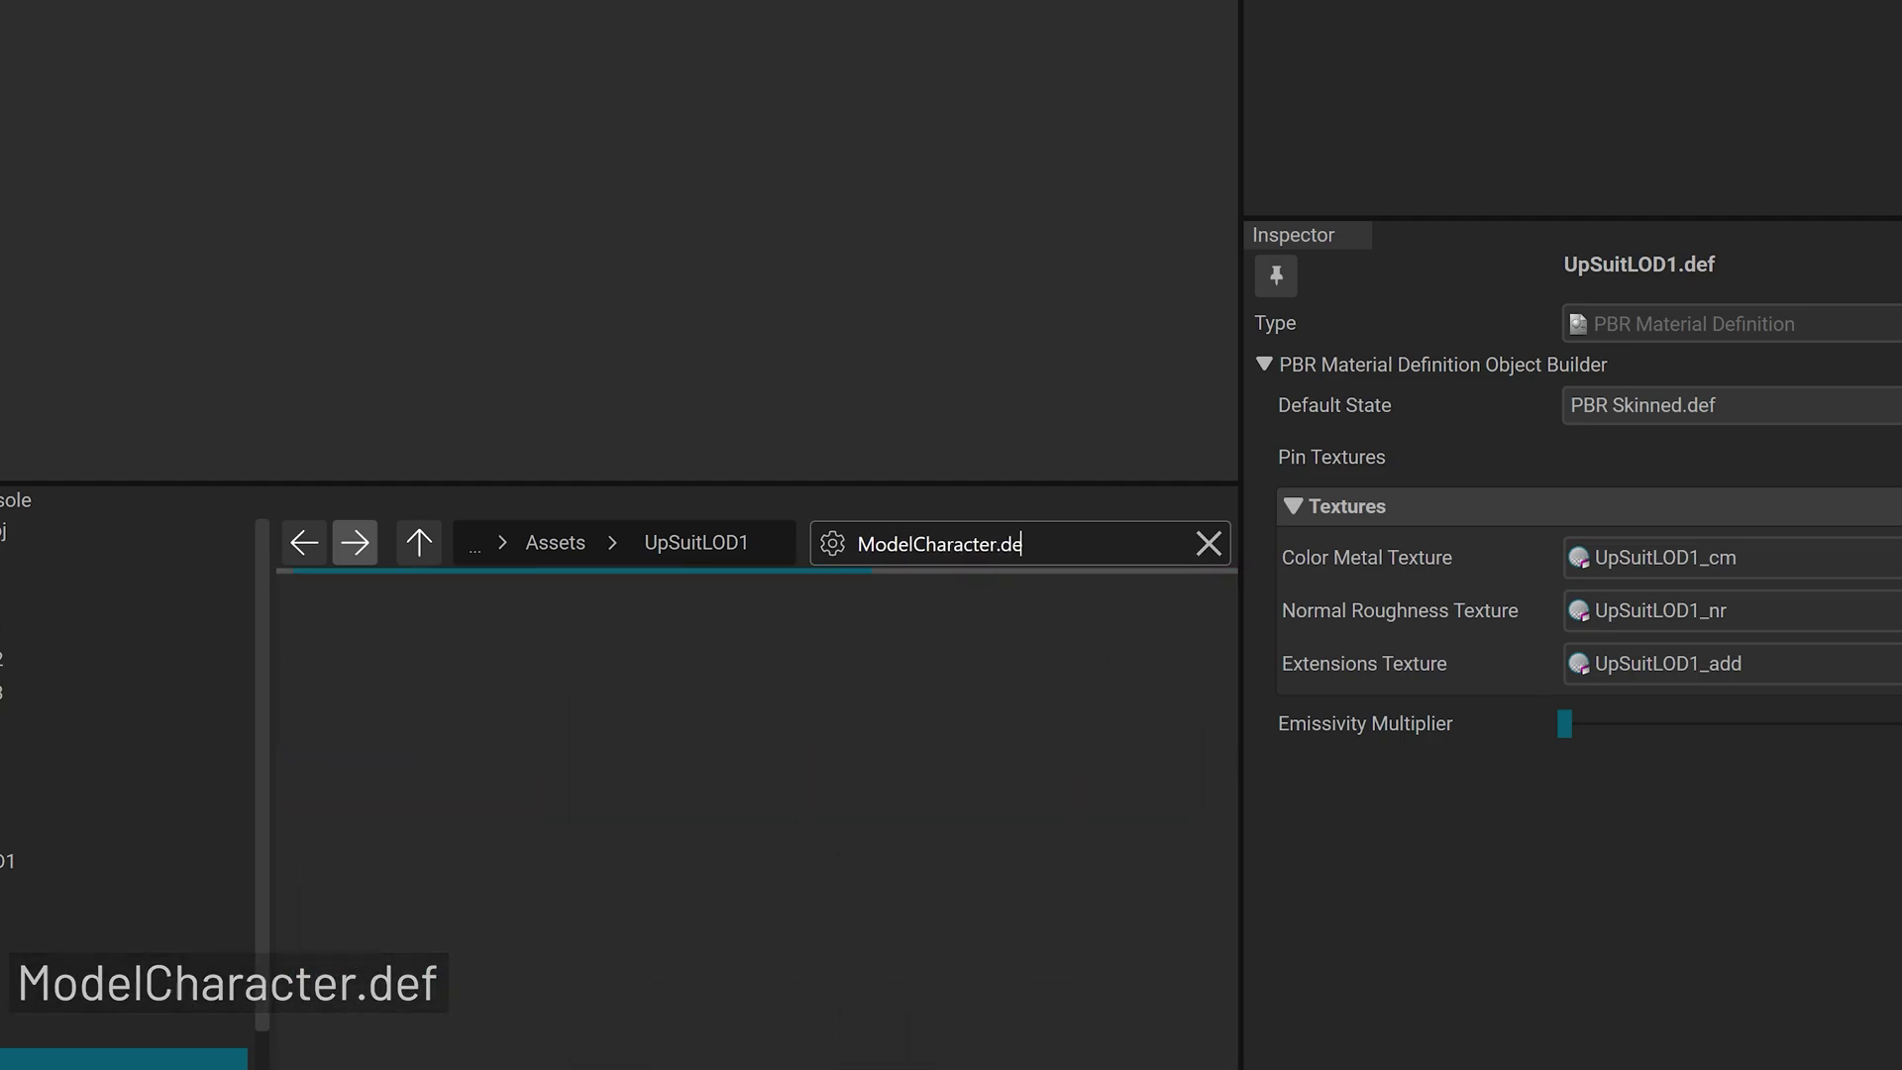
click(361, 699)
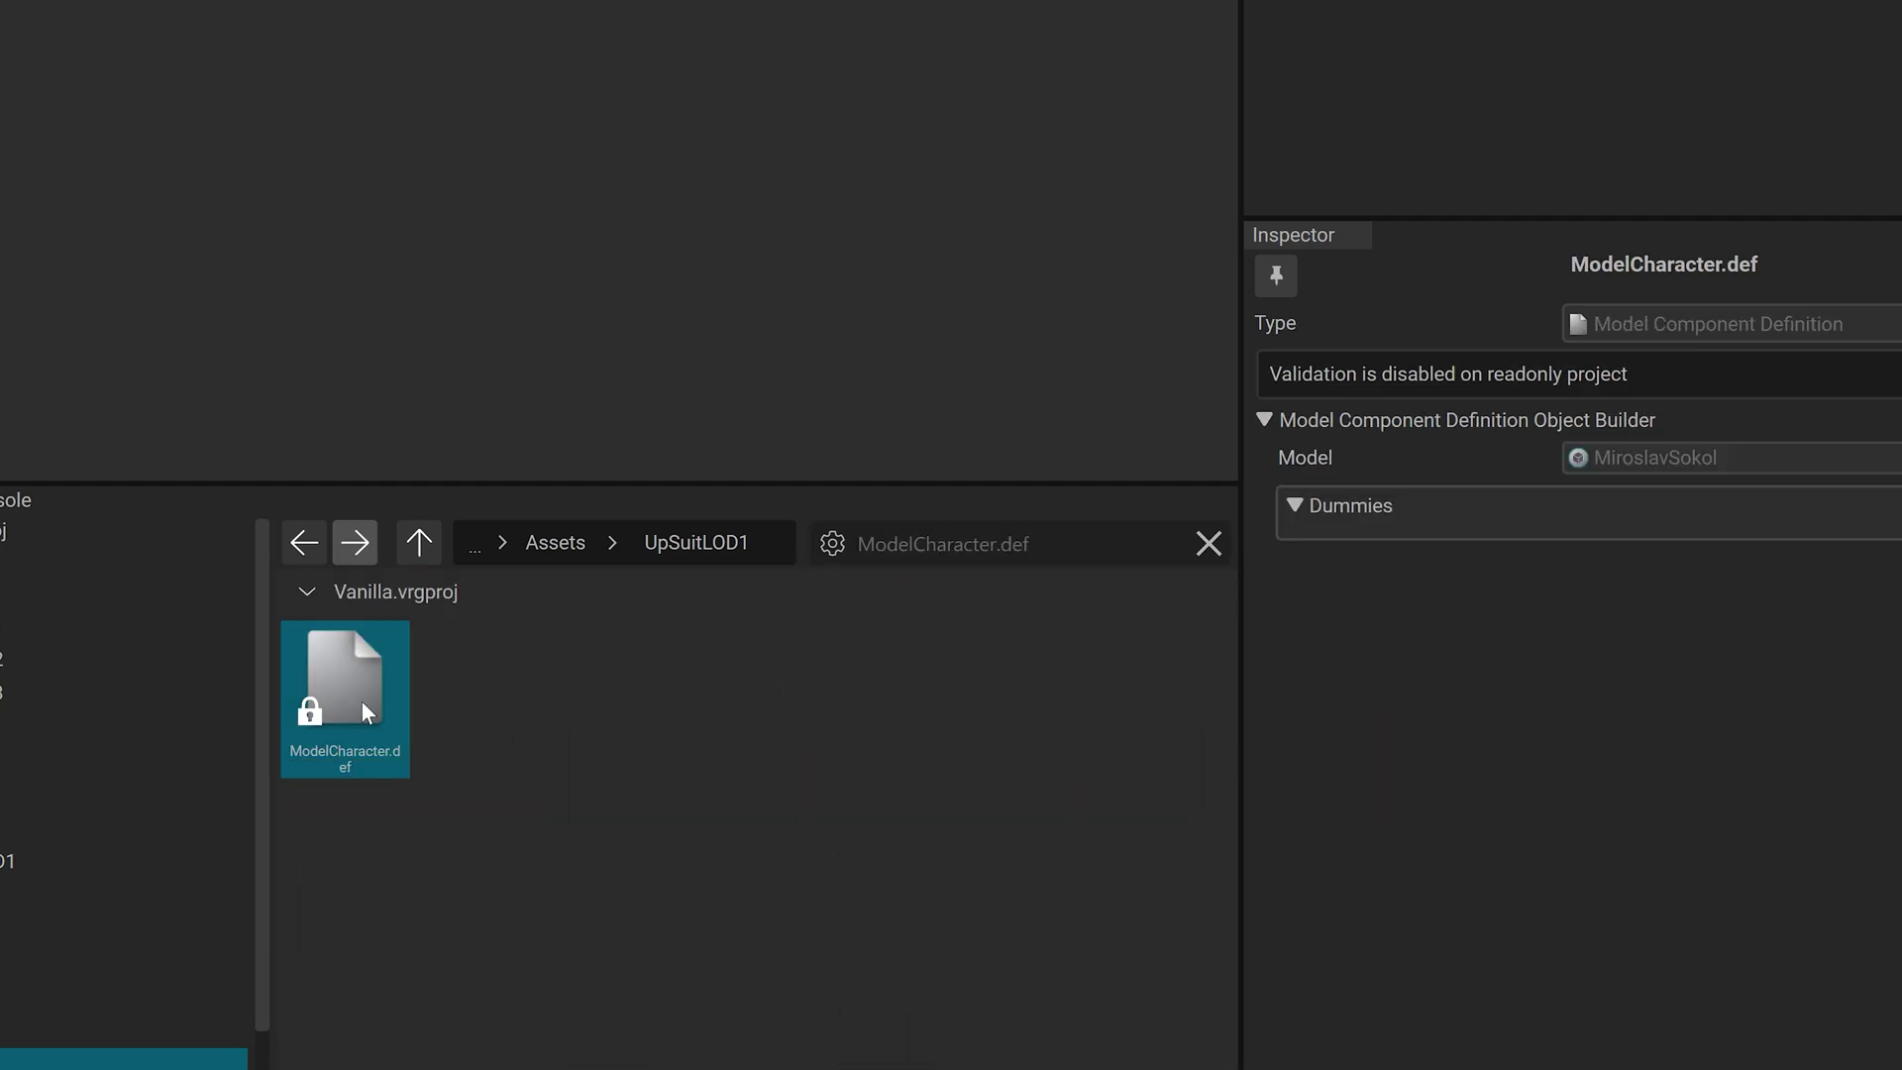
right_click(362, 703)
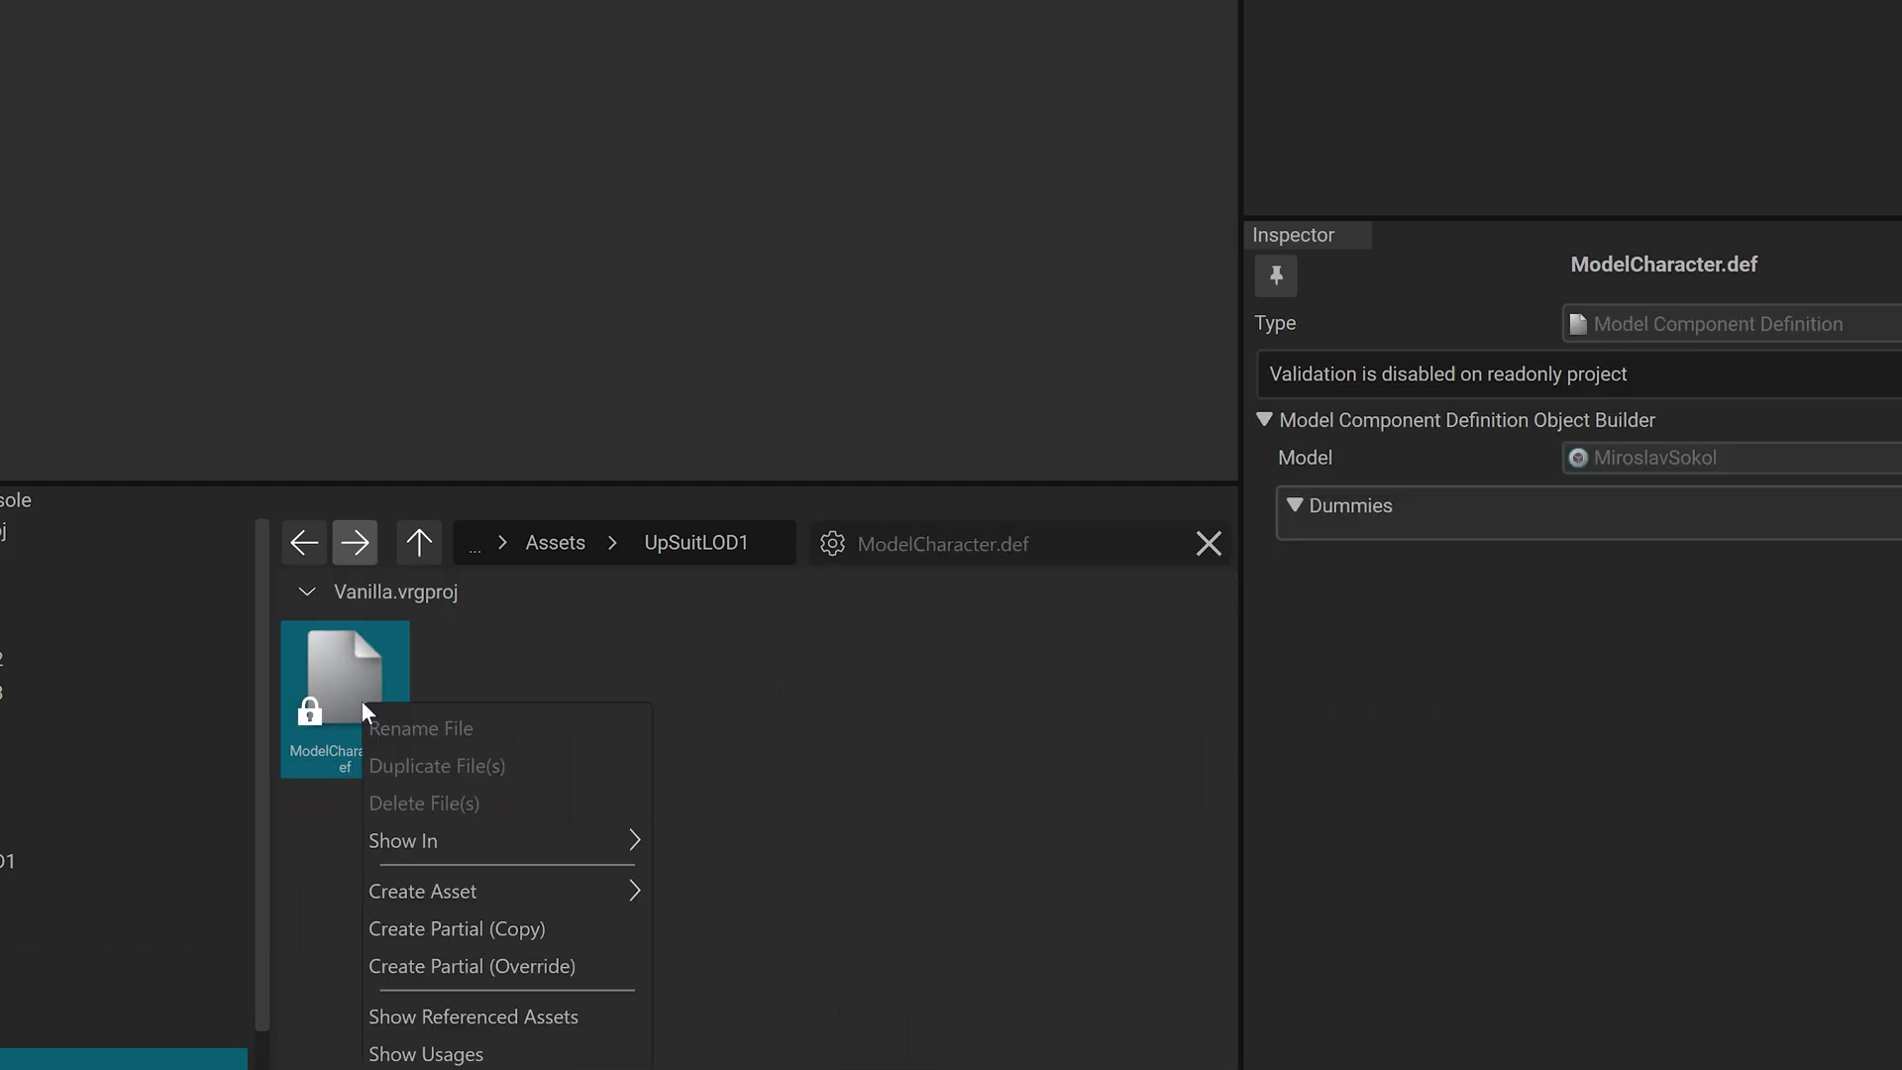
click(616, 967)
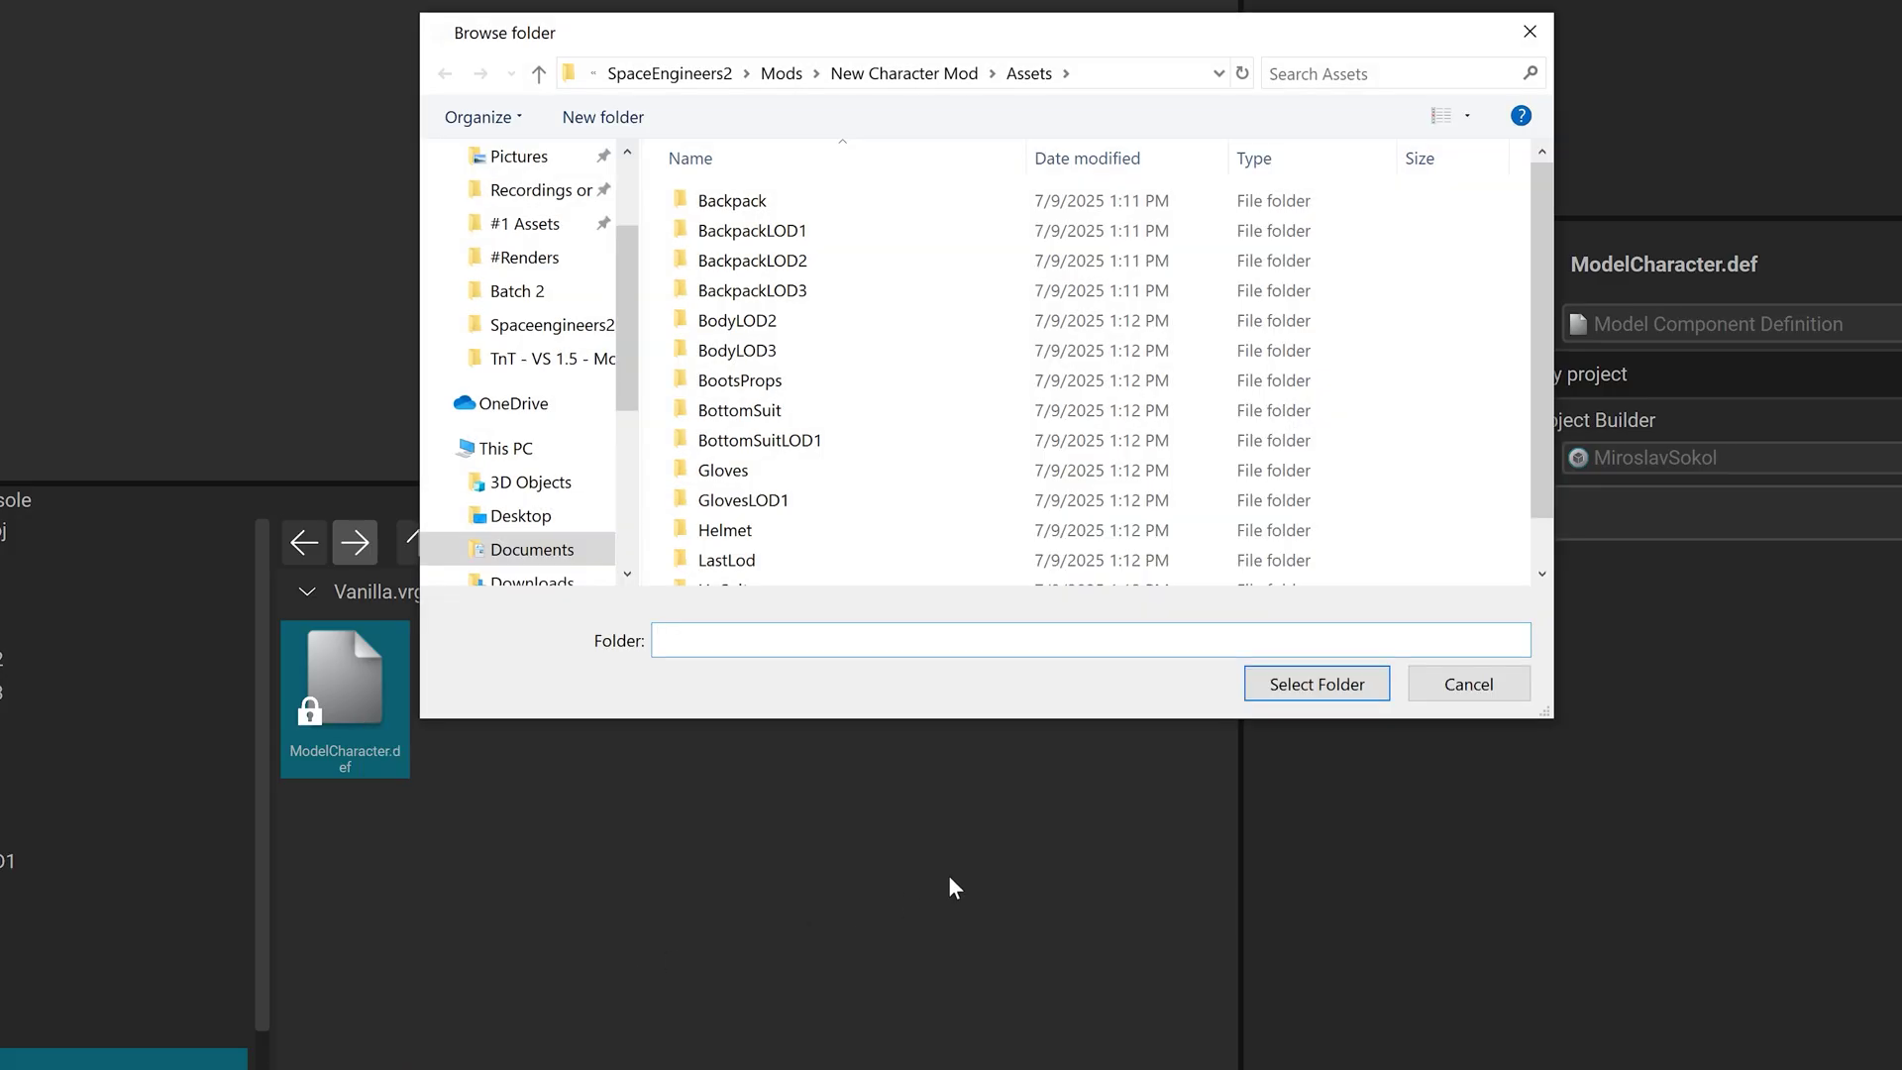
click(1346, 683)
click(897, 573)
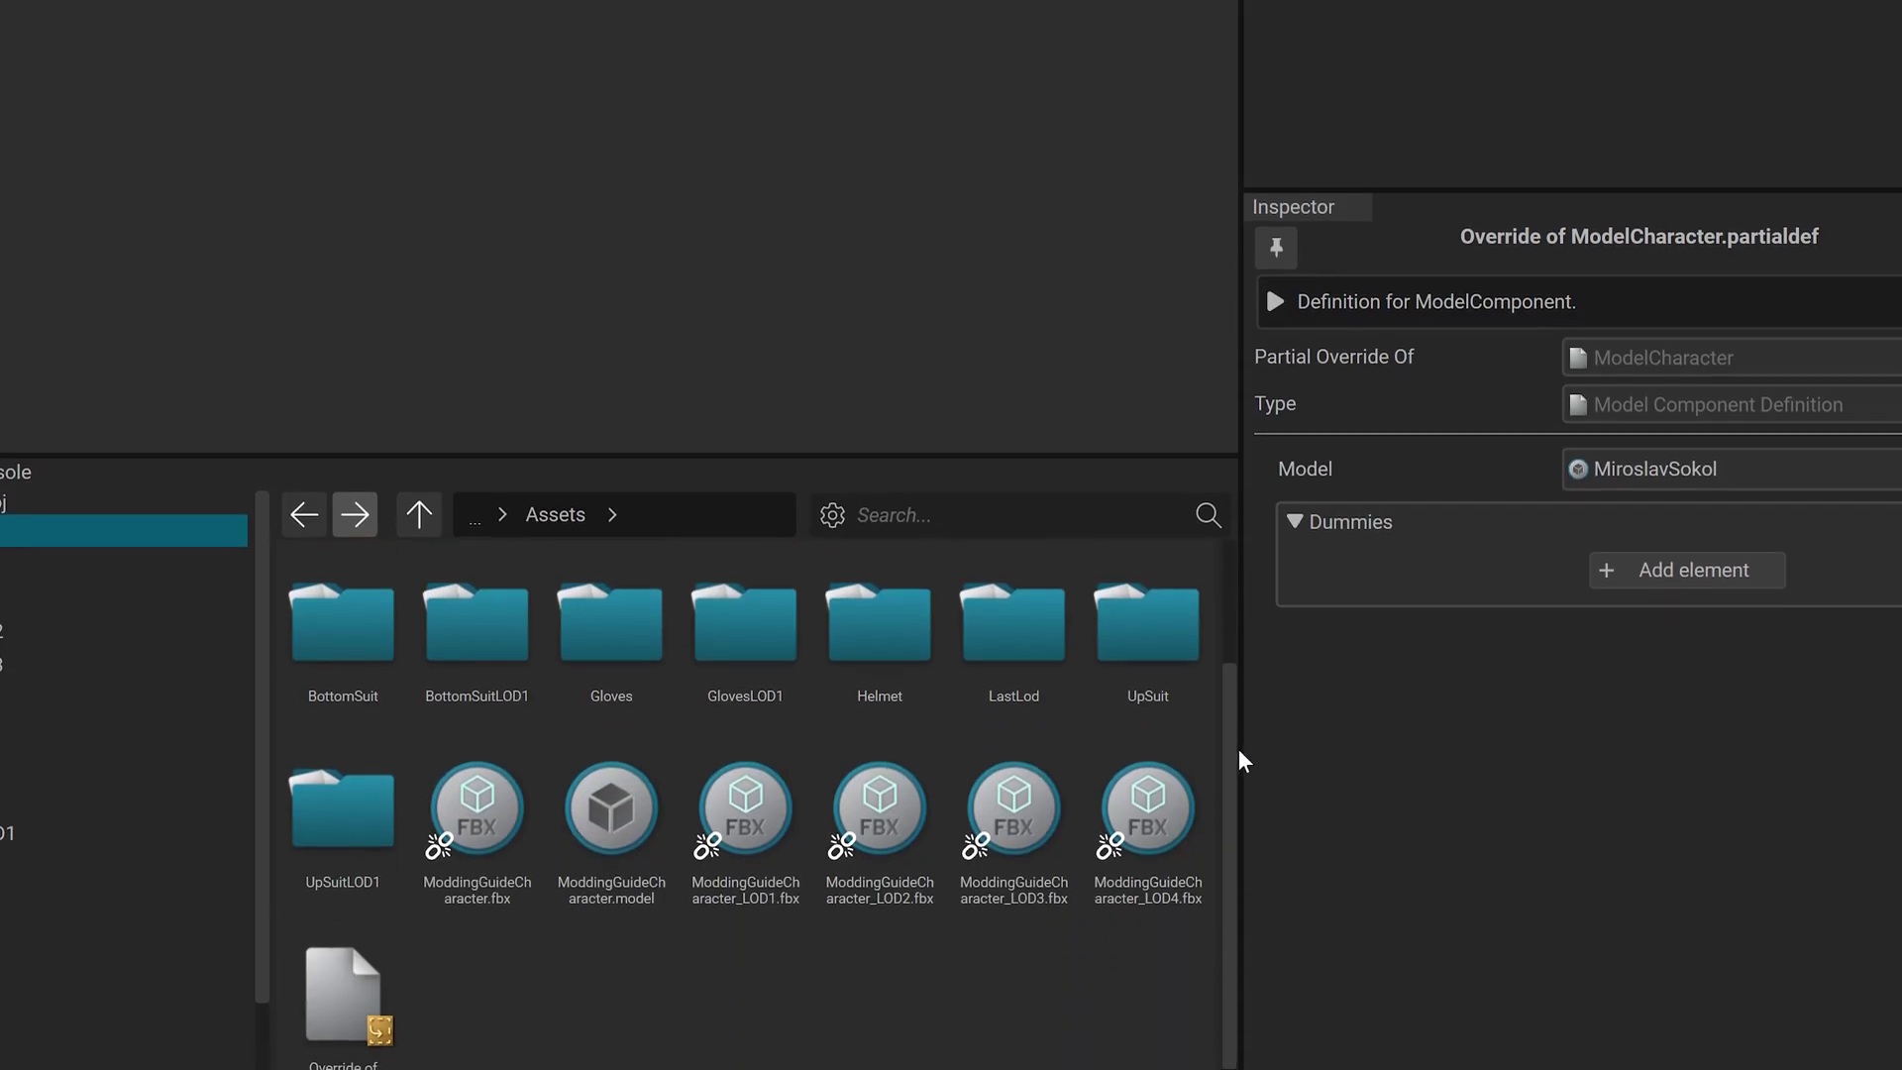
click(371, 913)
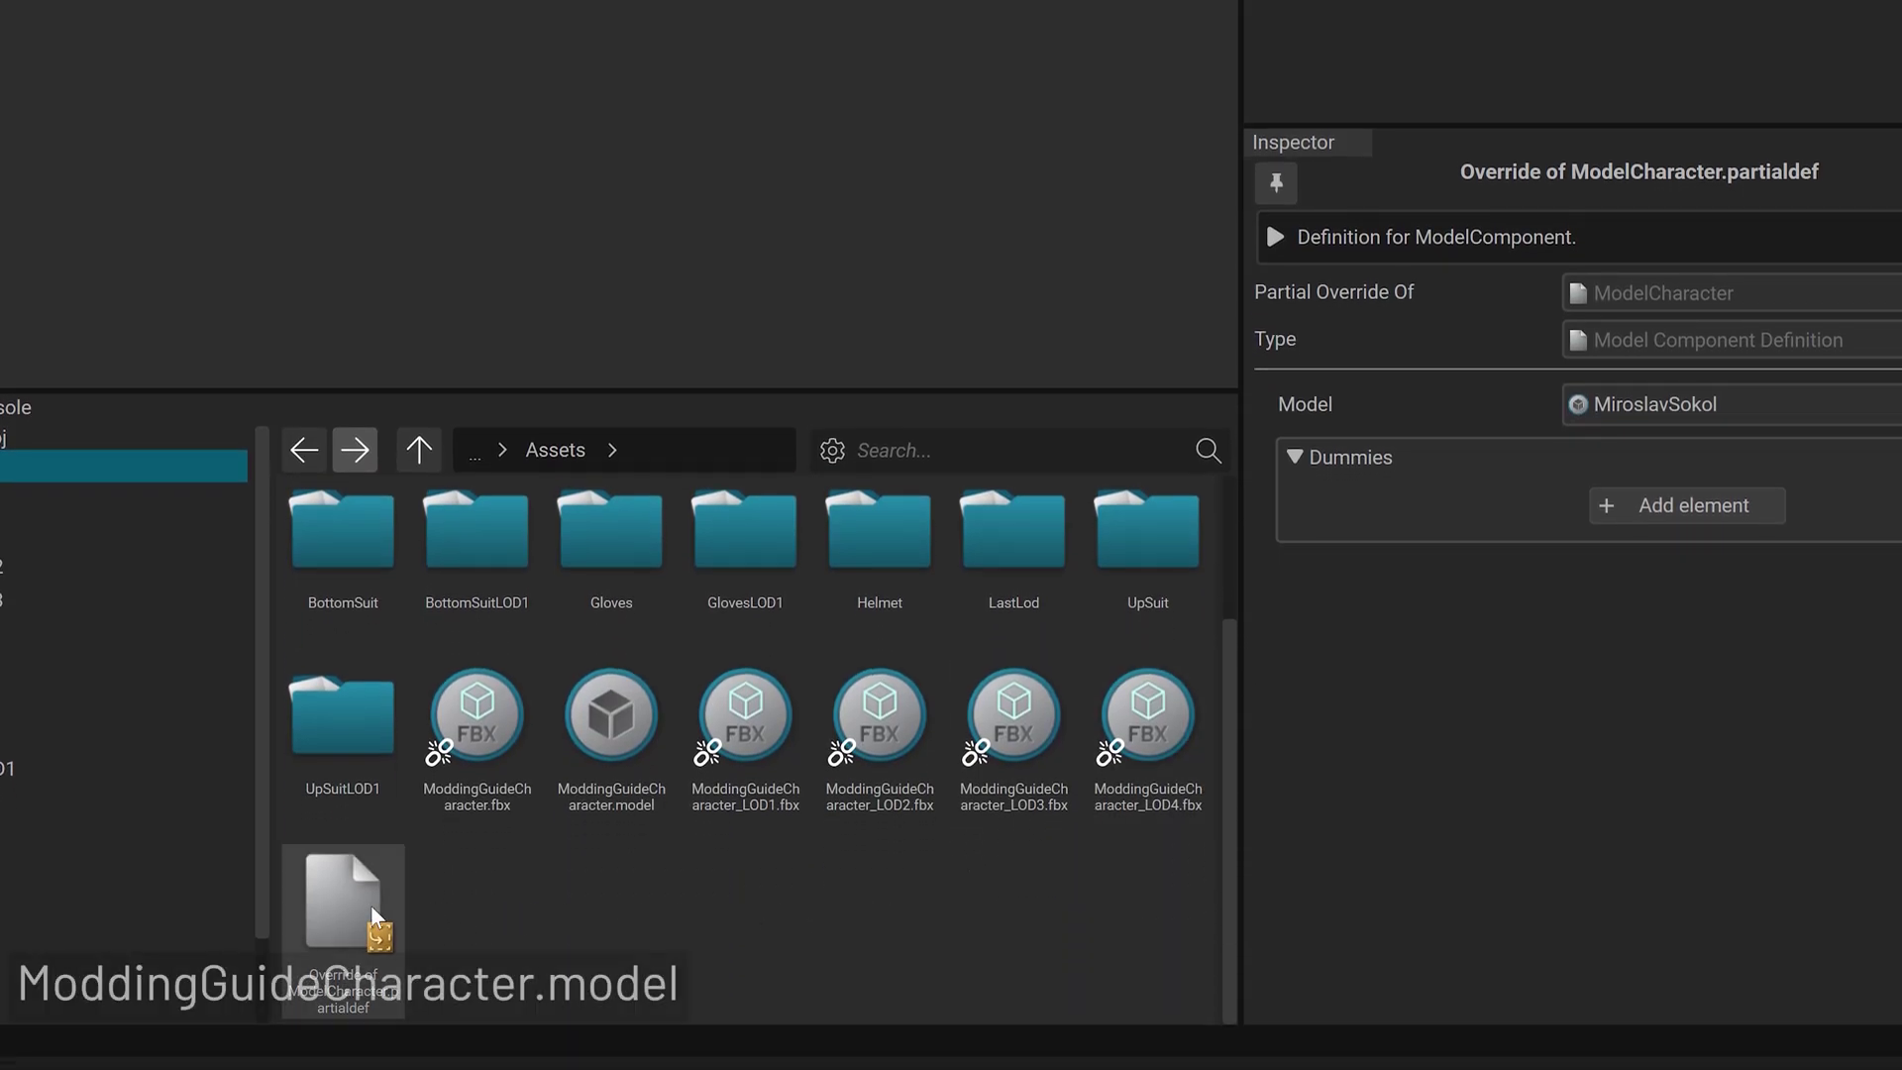
drag(631, 715, 1449, 448)
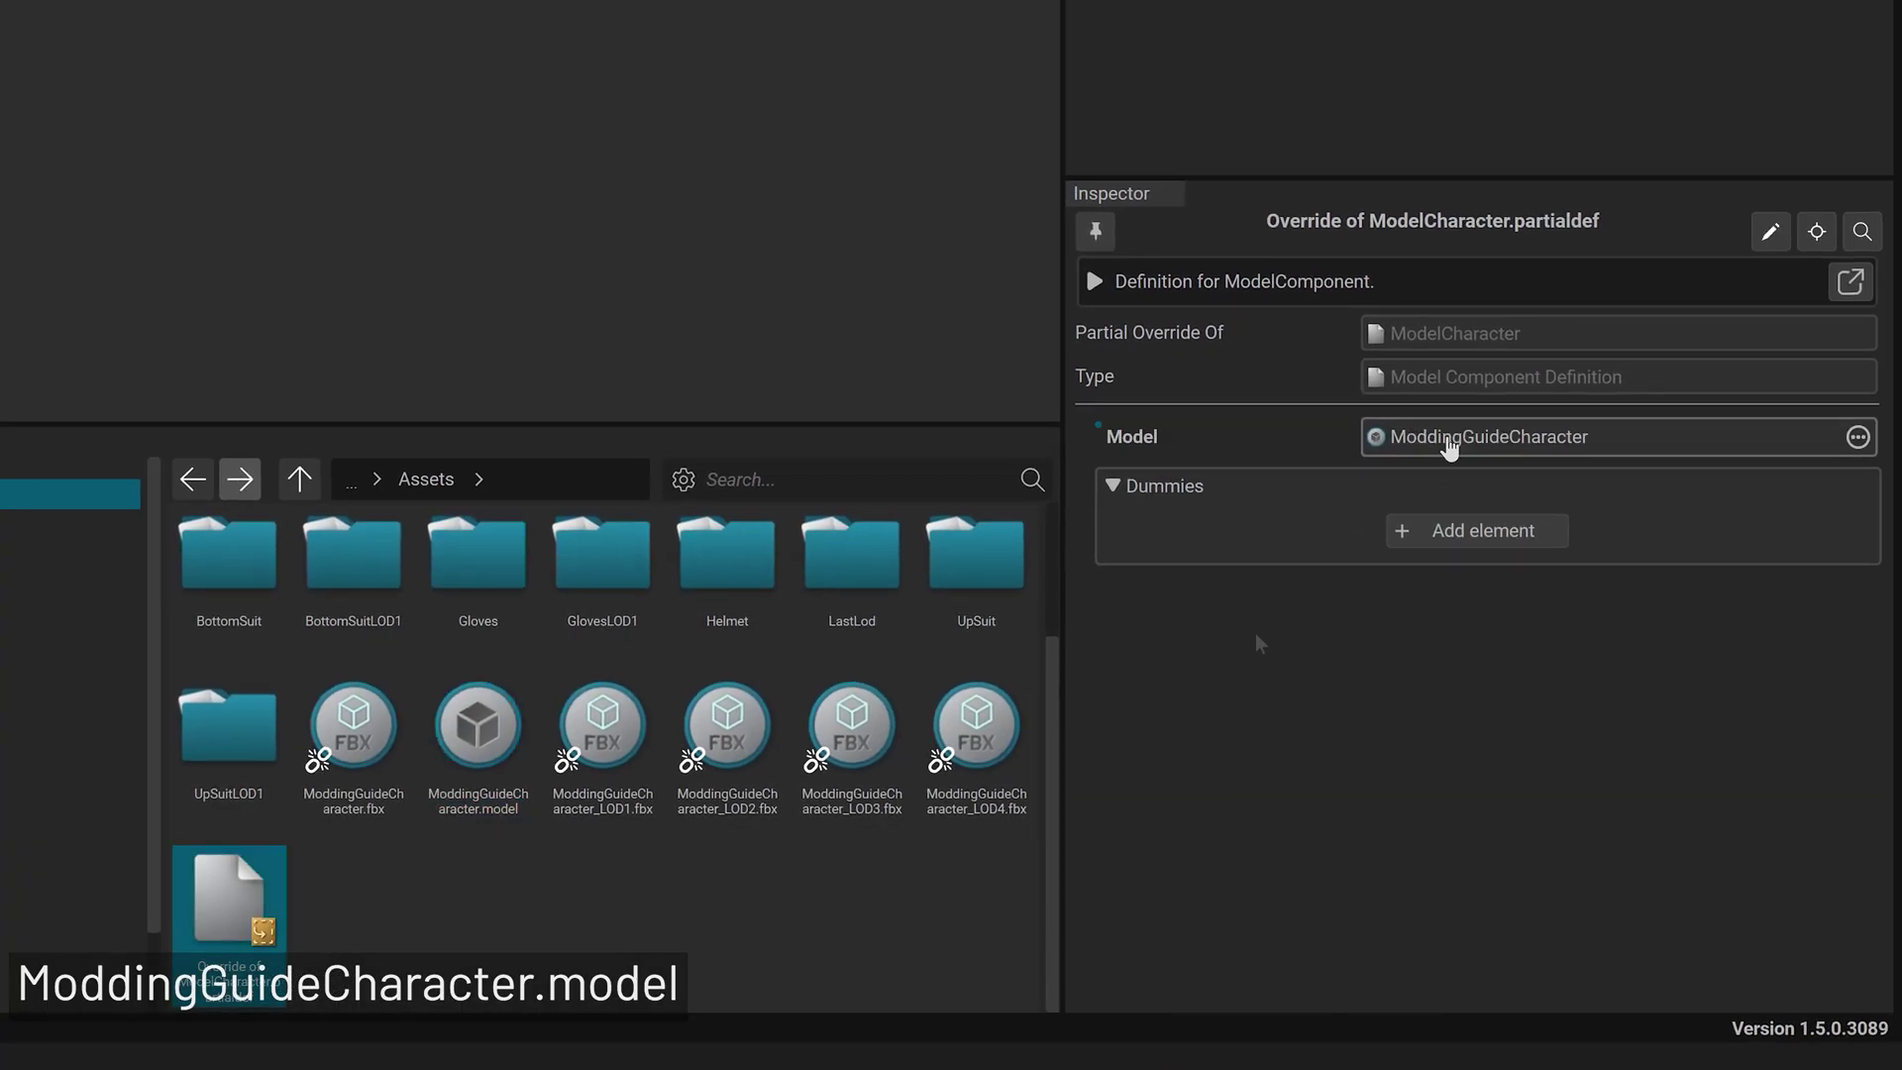
Save 'Override of CharacterKeenSkin' as a partial in the mod's Assets folder.
click(842, 479)
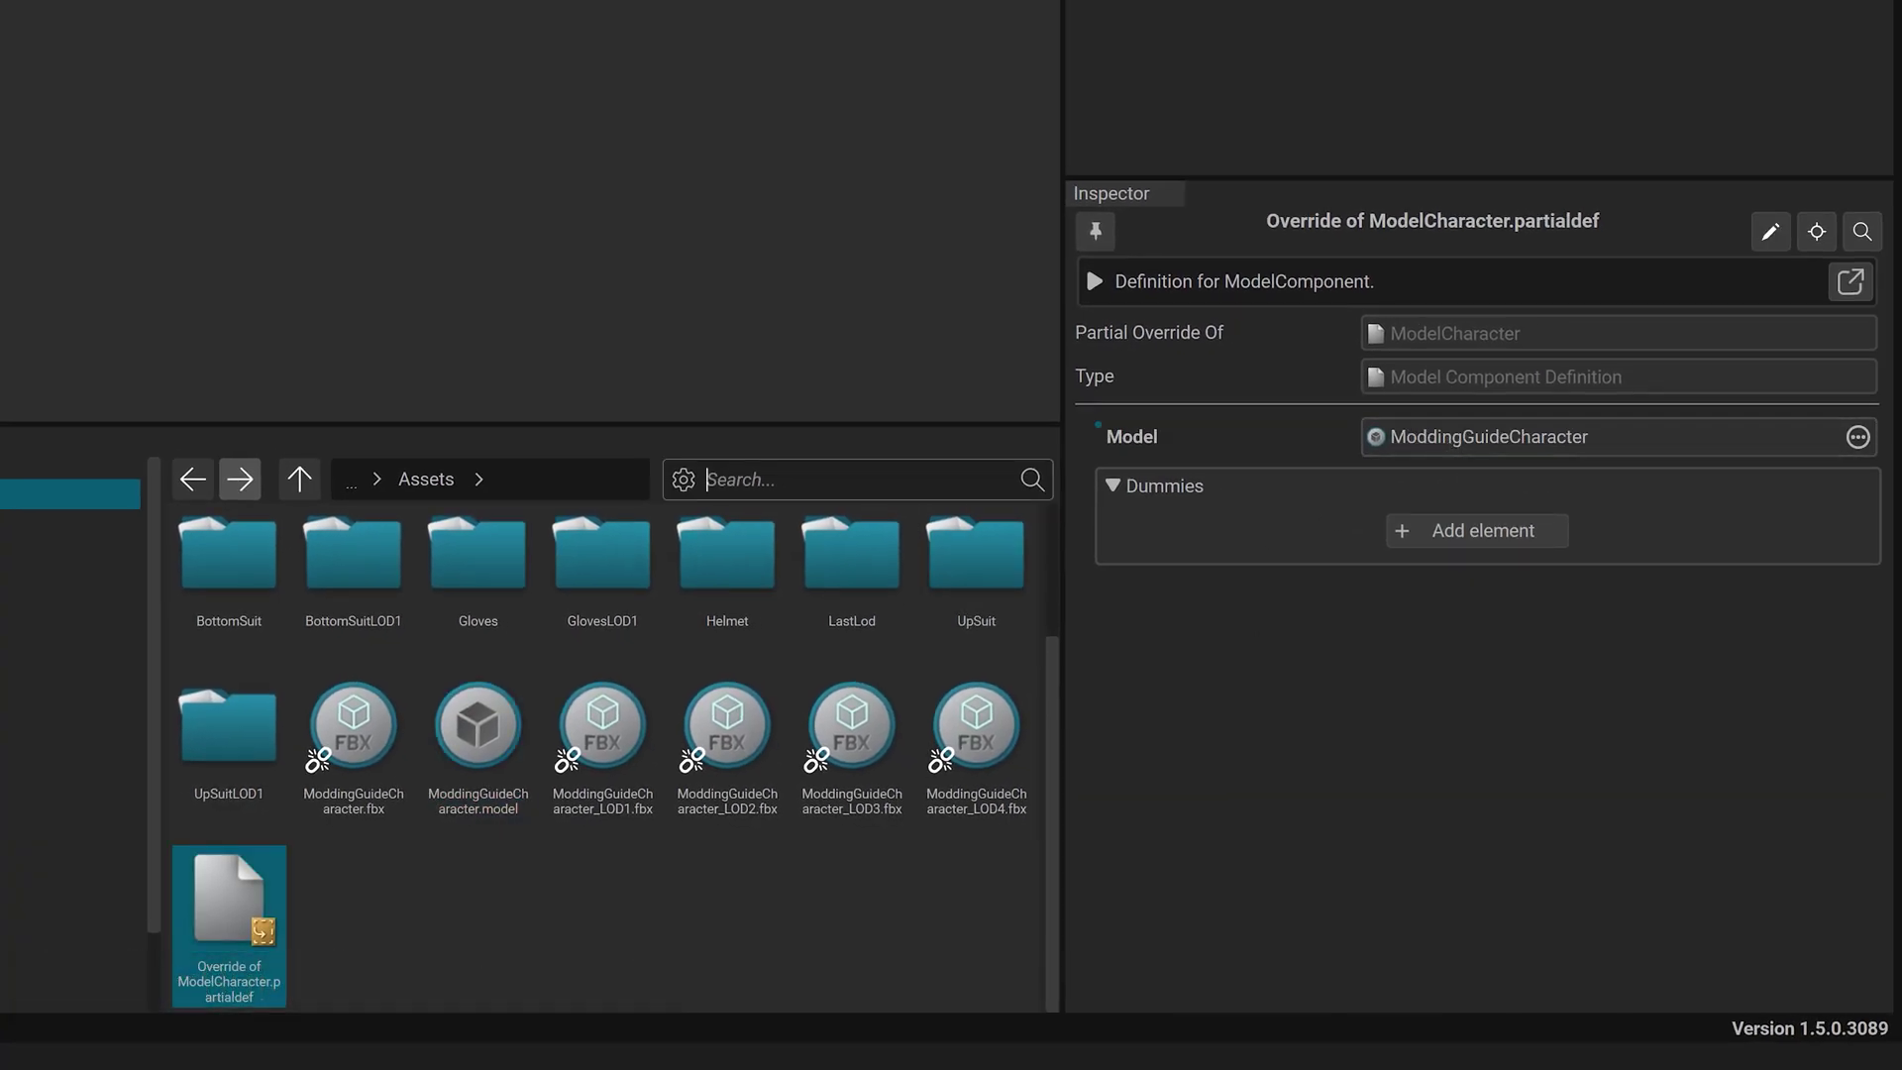
text(CharacterKeenSkin)
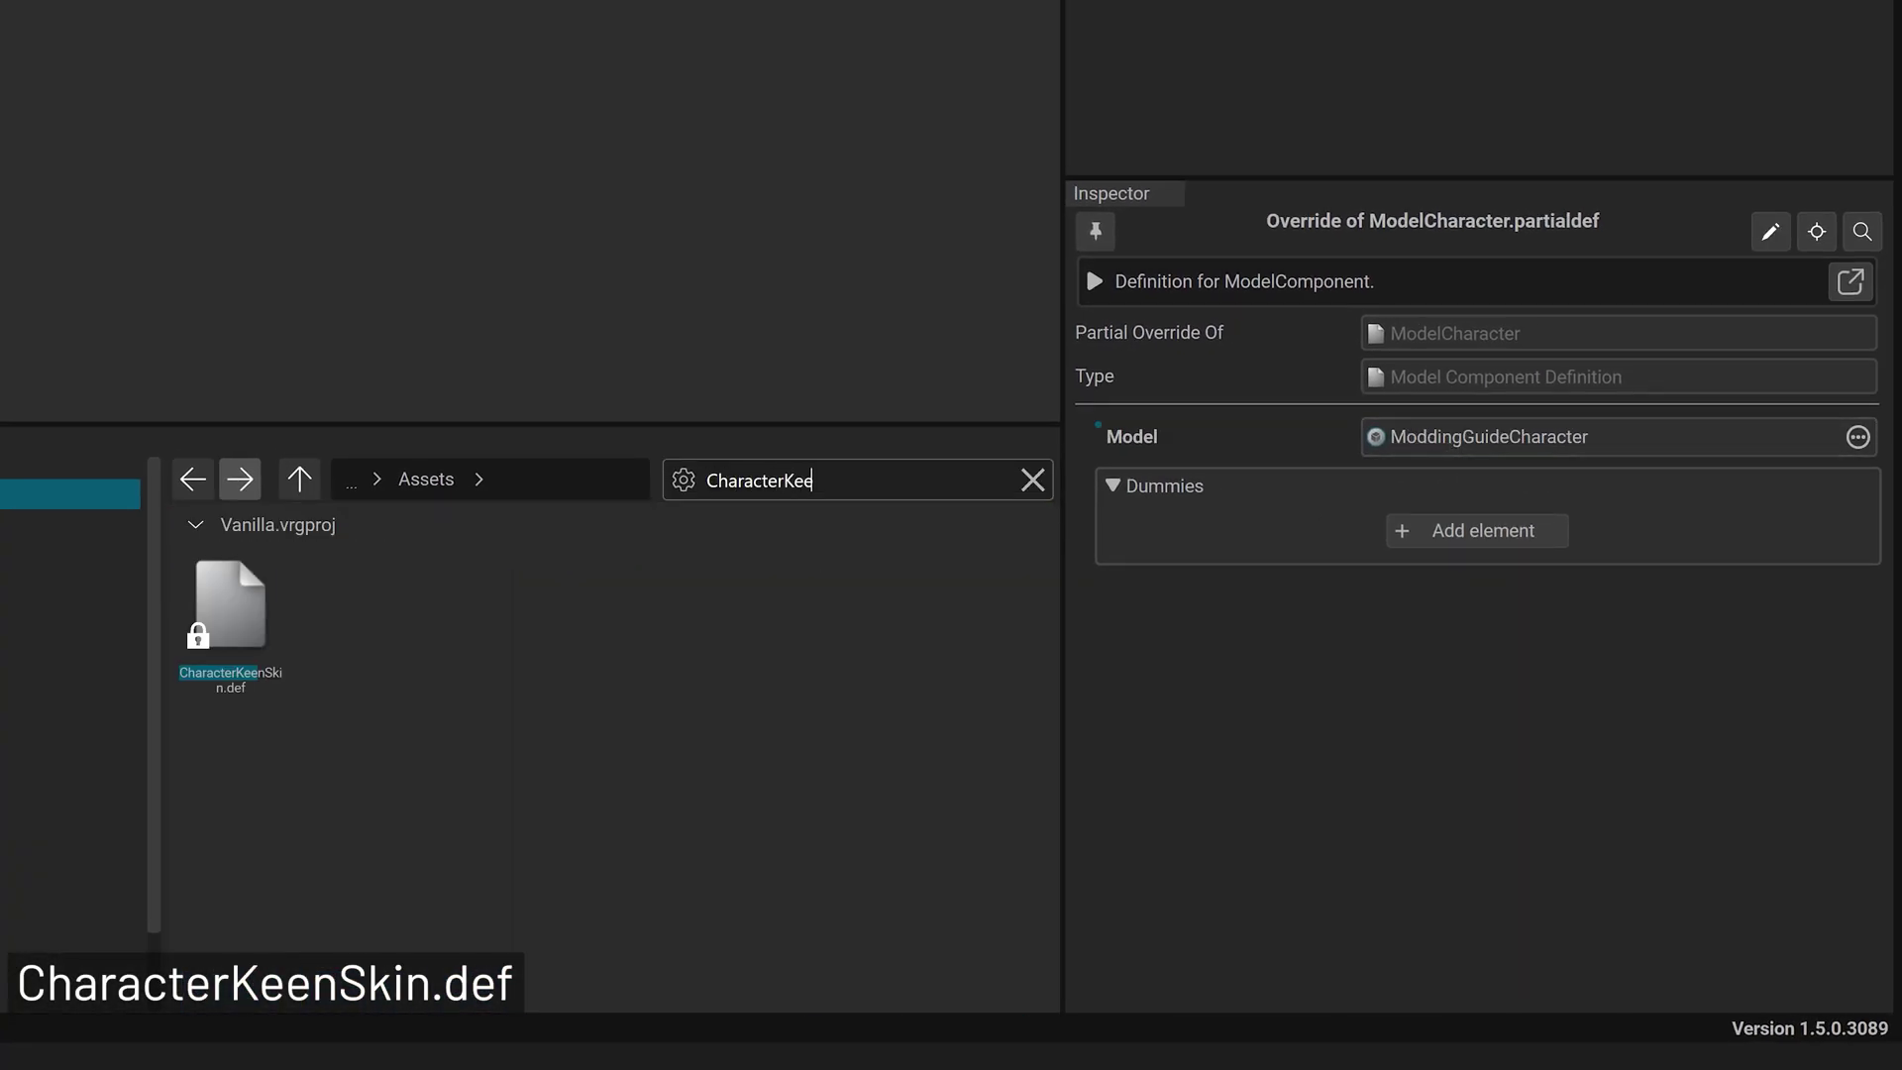
click(233, 616)
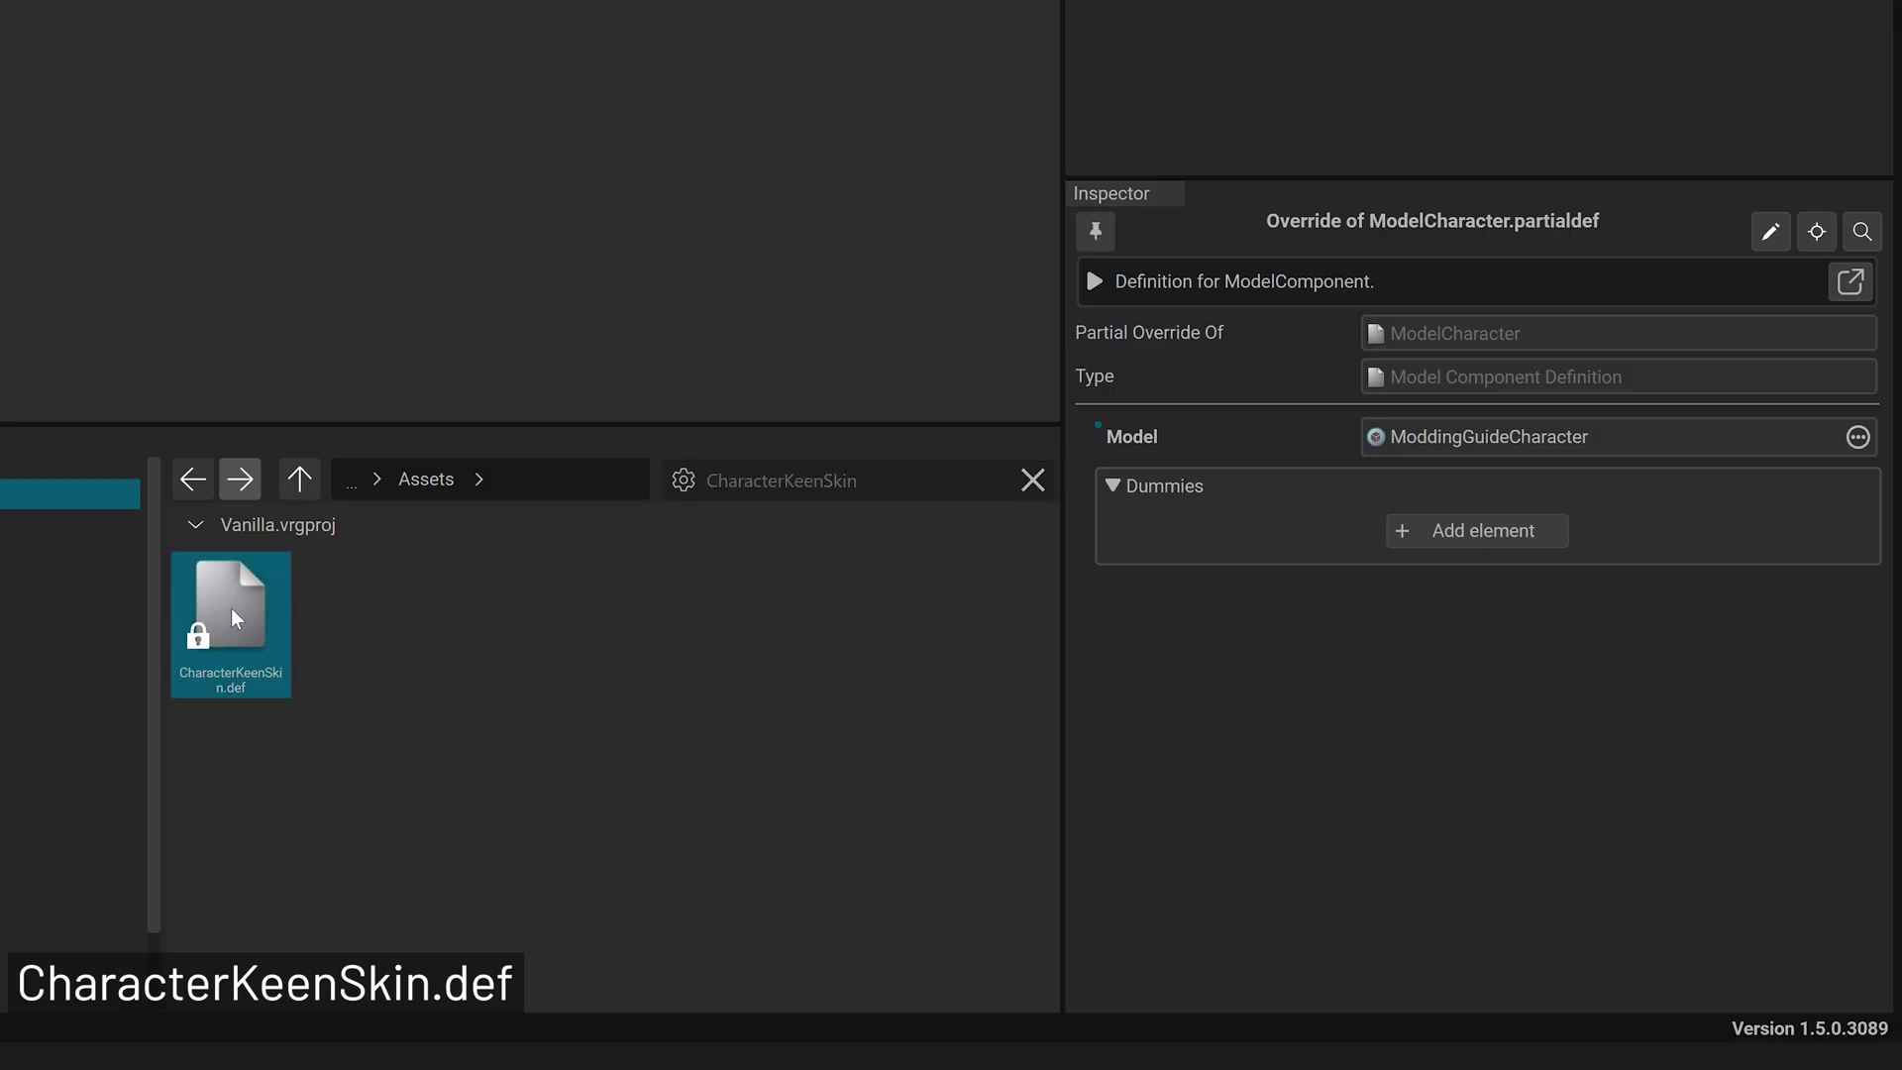
right_click(229, 608)
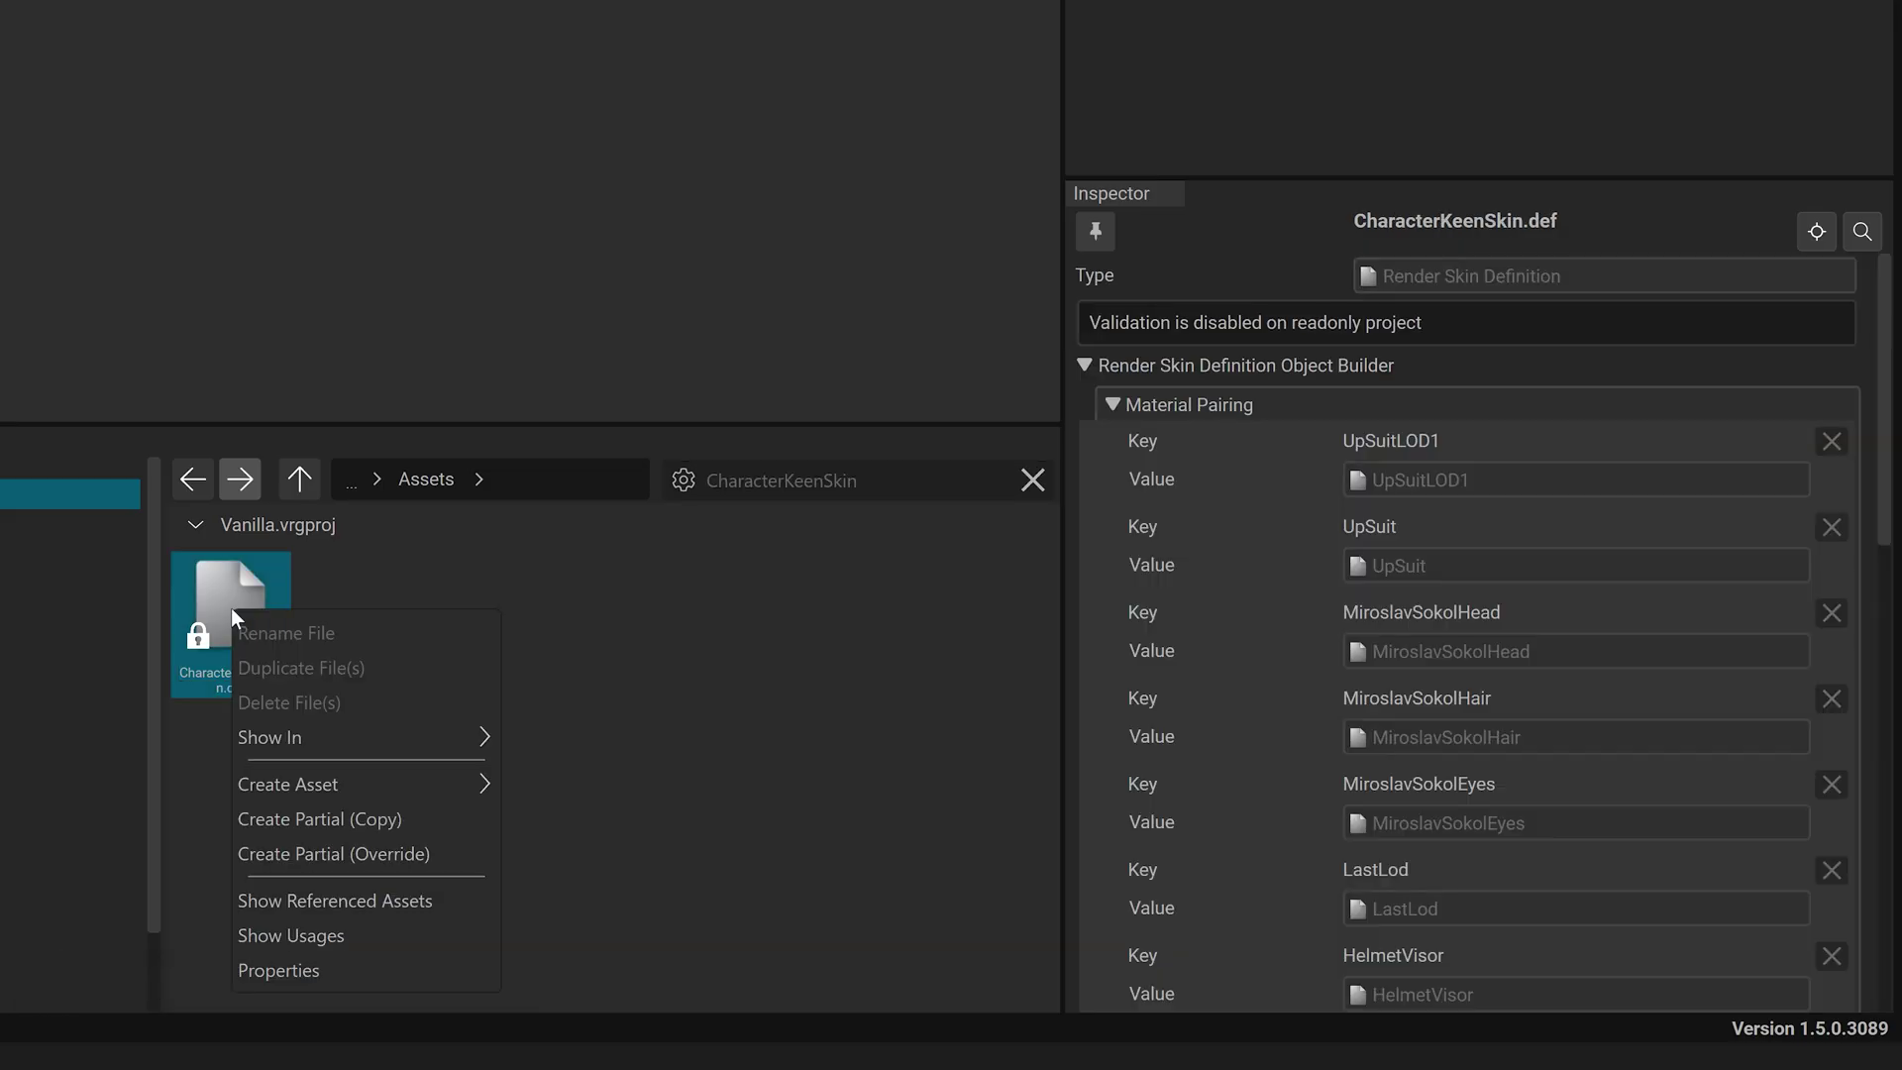
click(471, 850)
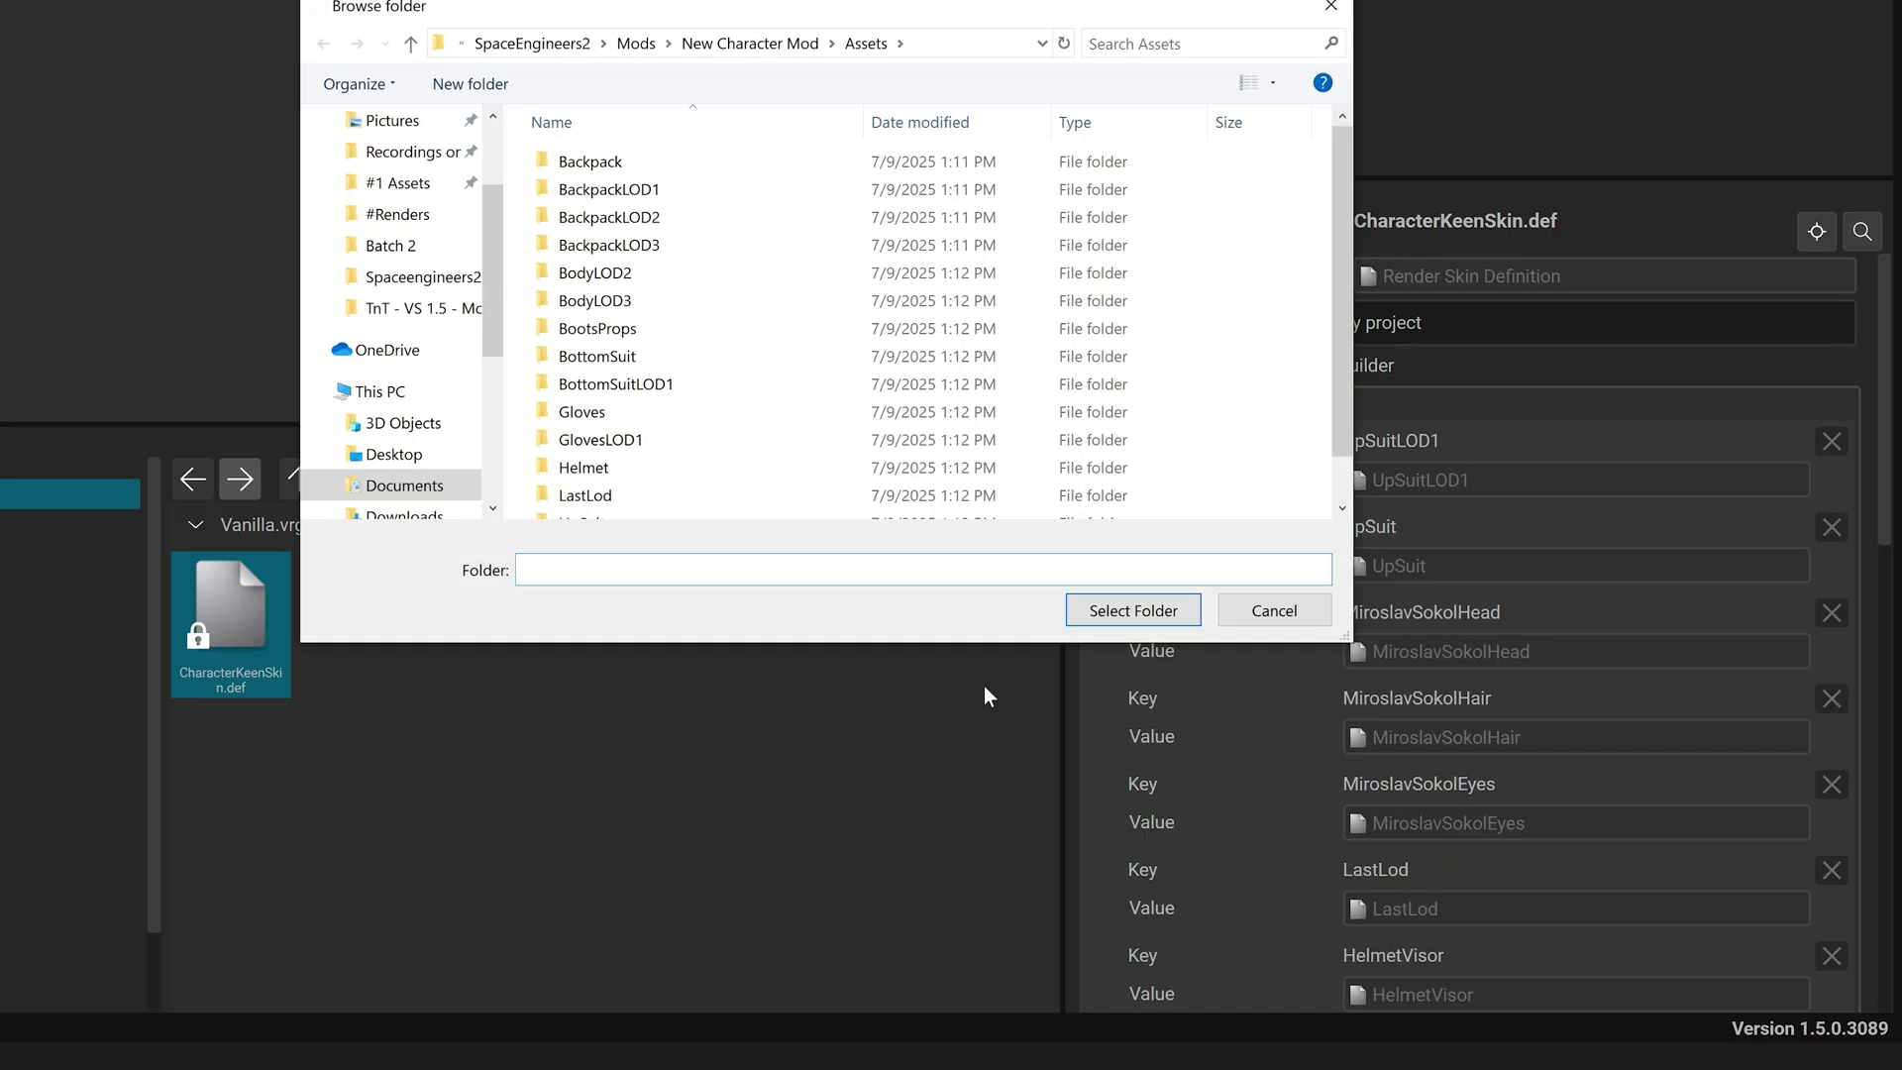
click(1132, 610)
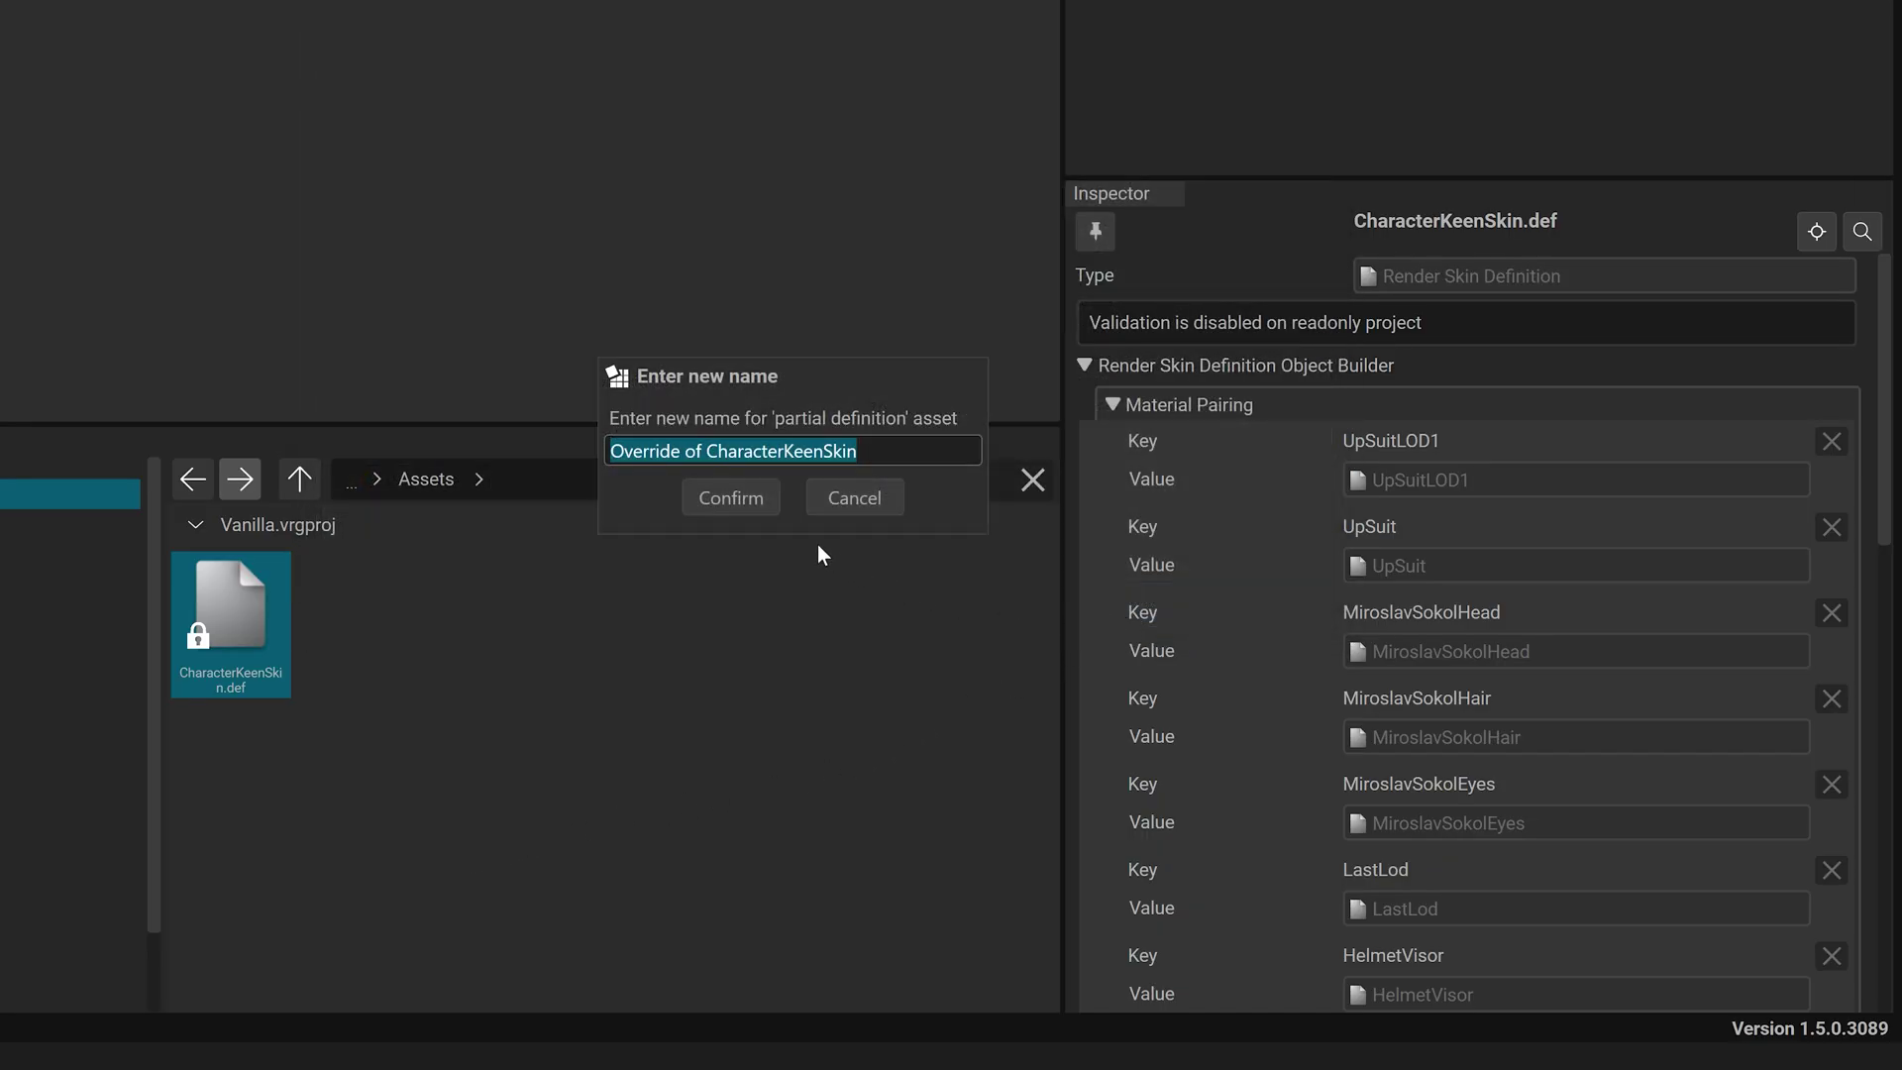
click(758, 507)
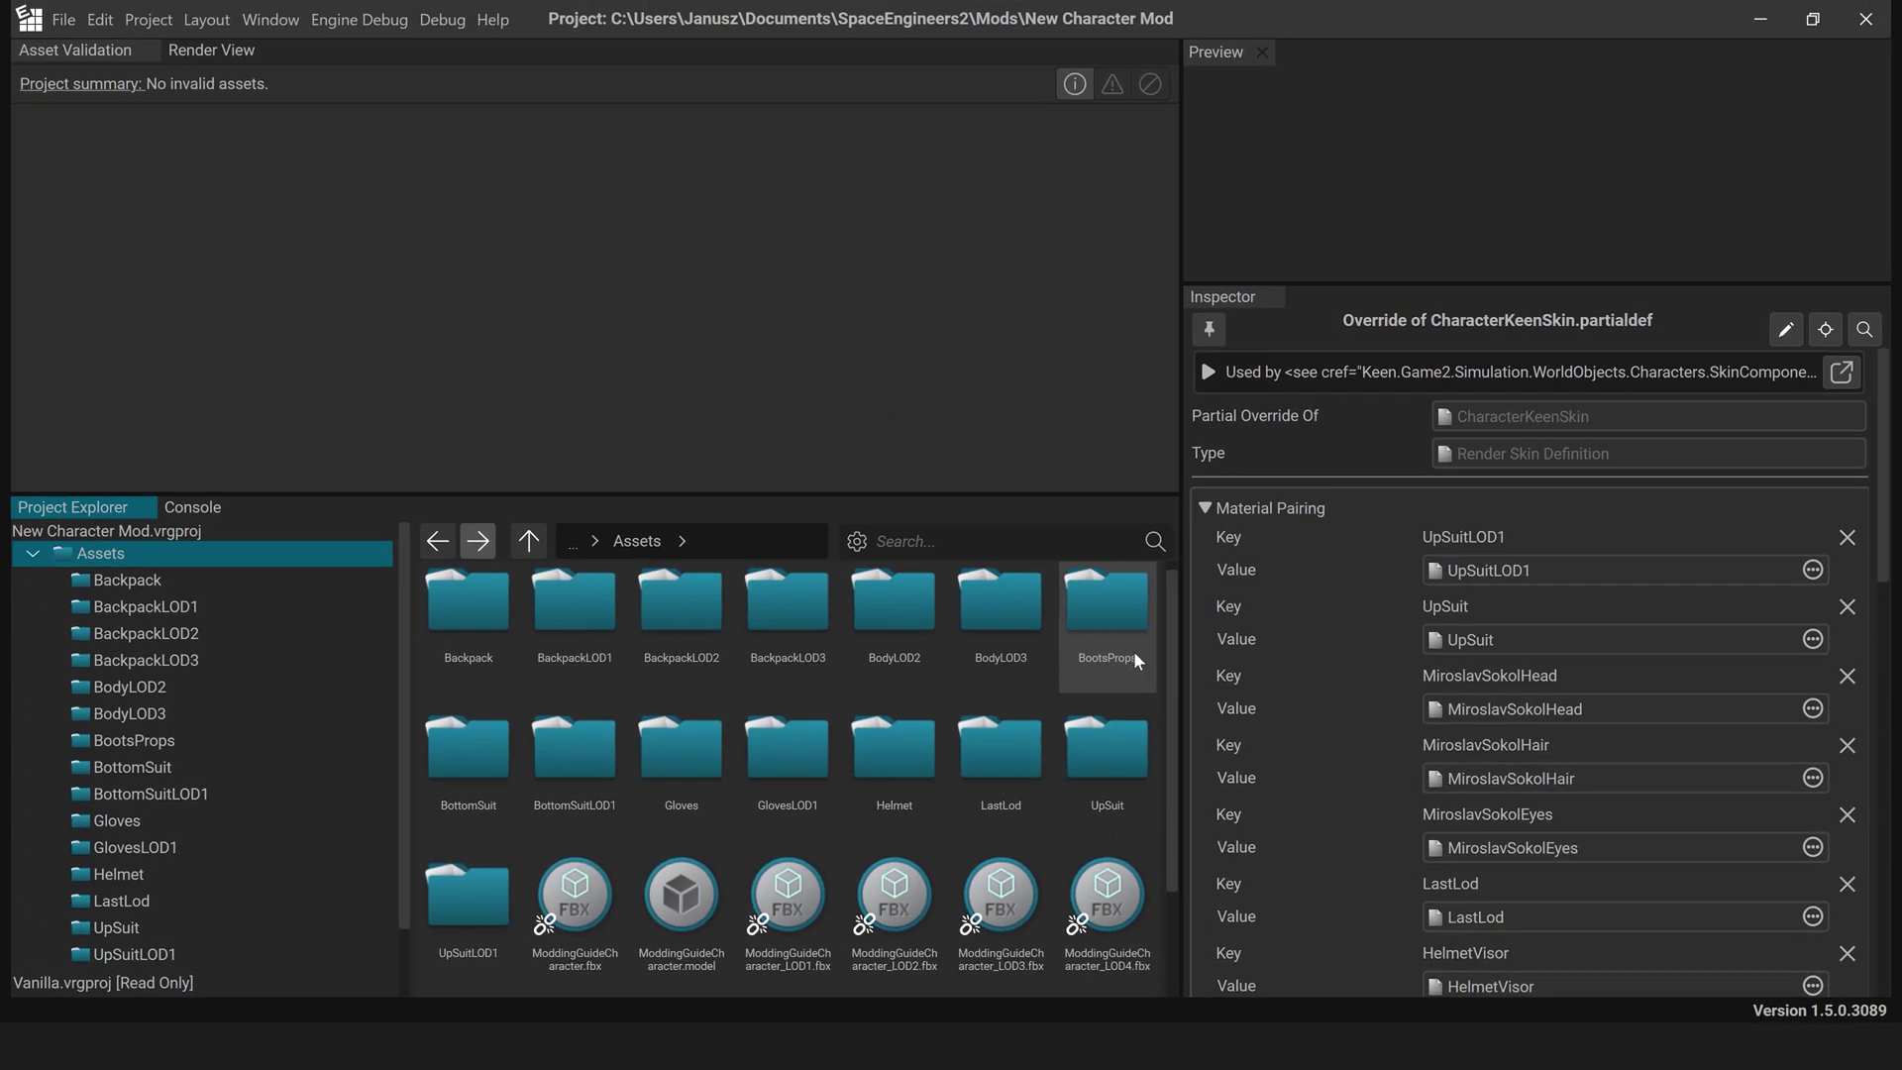
Select the new CharacterKeenSkin override and bring up its Material Pairing properties.
drag(1173, 683, 1177, 789)
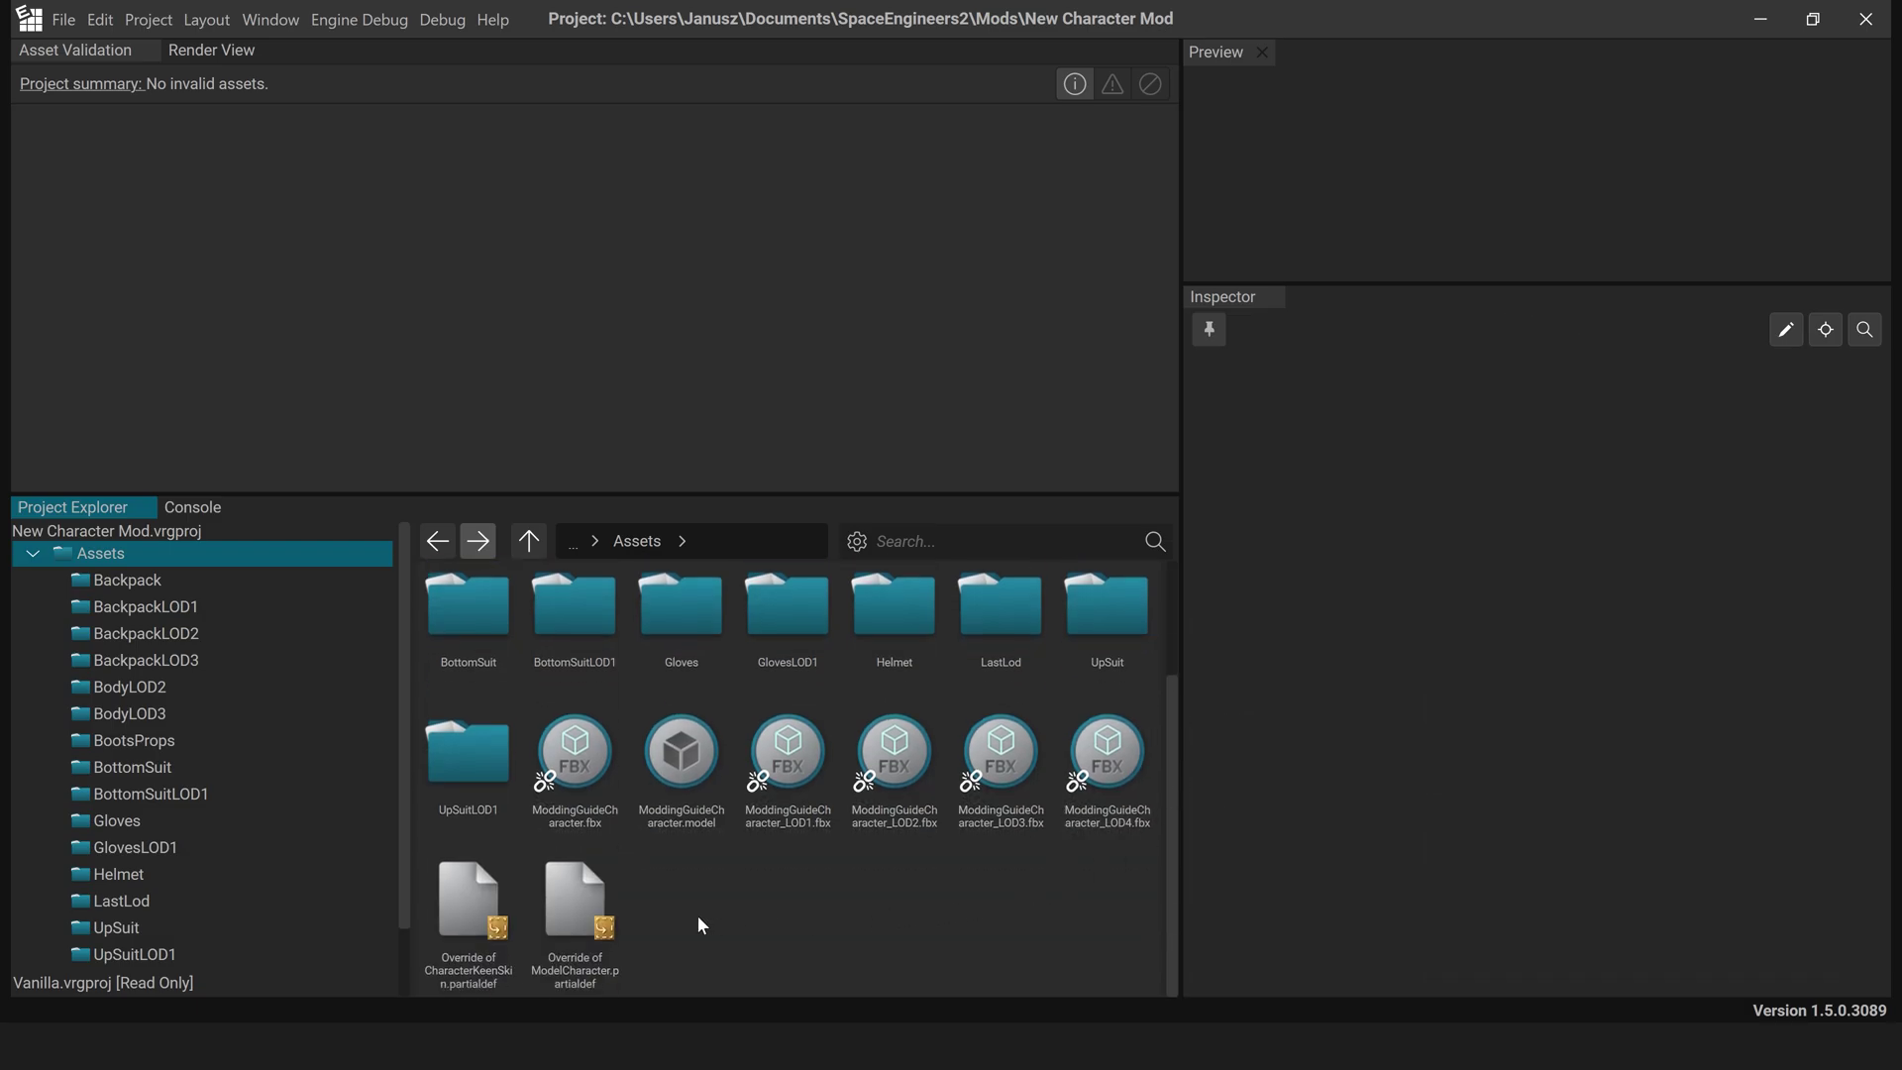
click(471, 925)
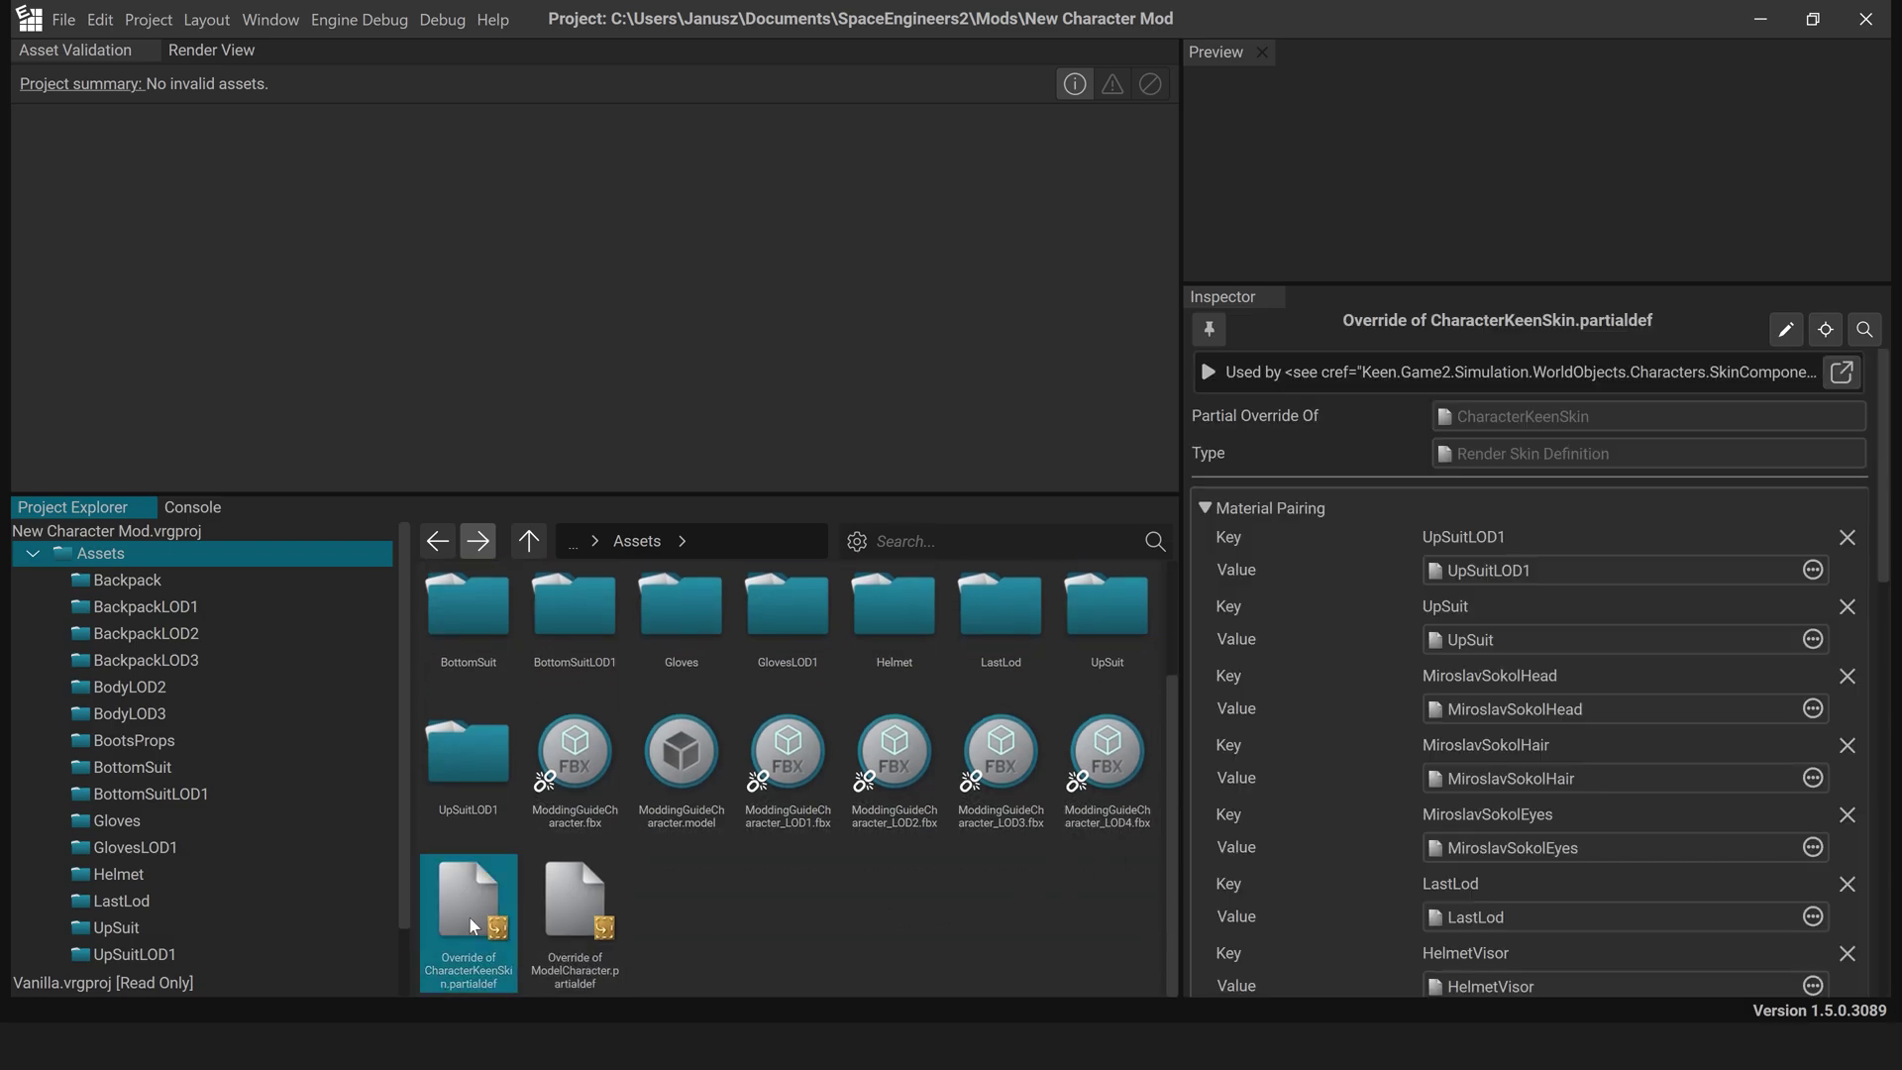
click(1892, 475)
drag(1892, 505, 1884, 570)
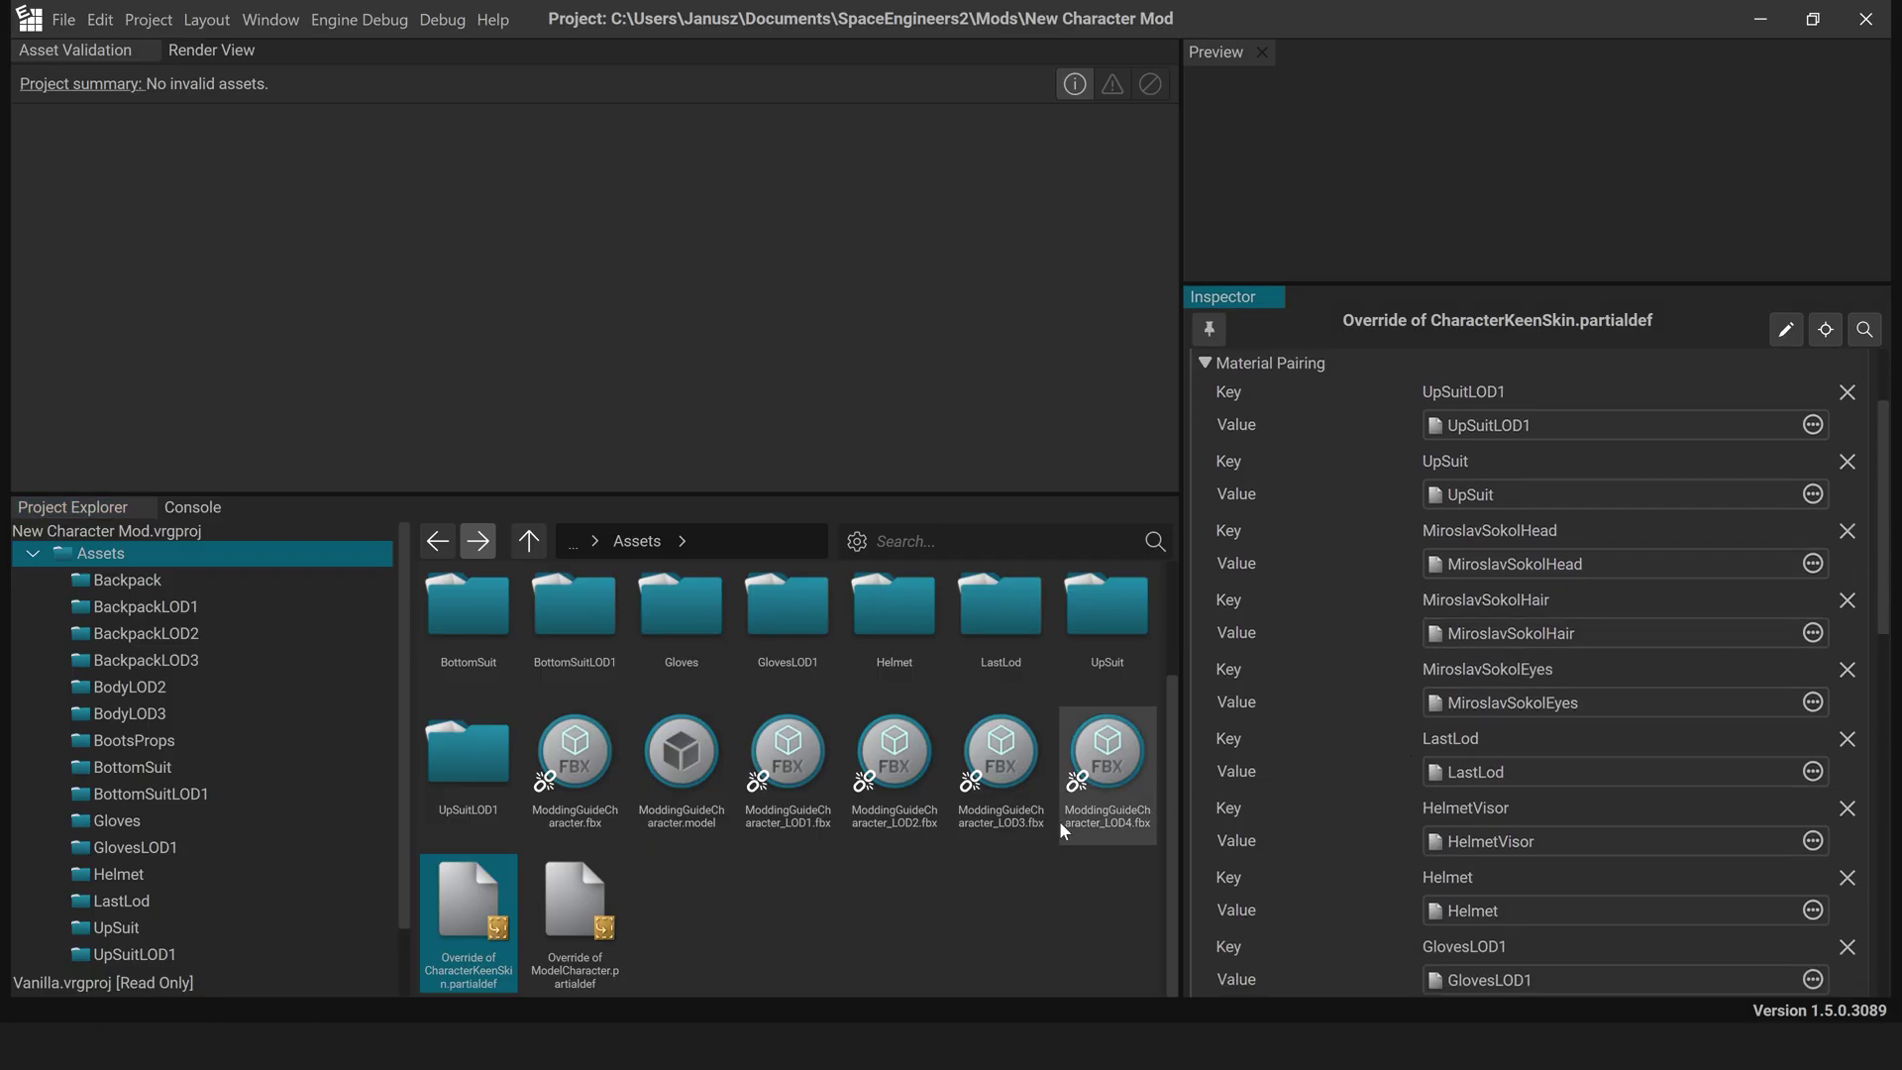
Pair UpSuitLOD1 and UpSuit with the mod's own .def files, continuing up the material folders.
click(228, 949)
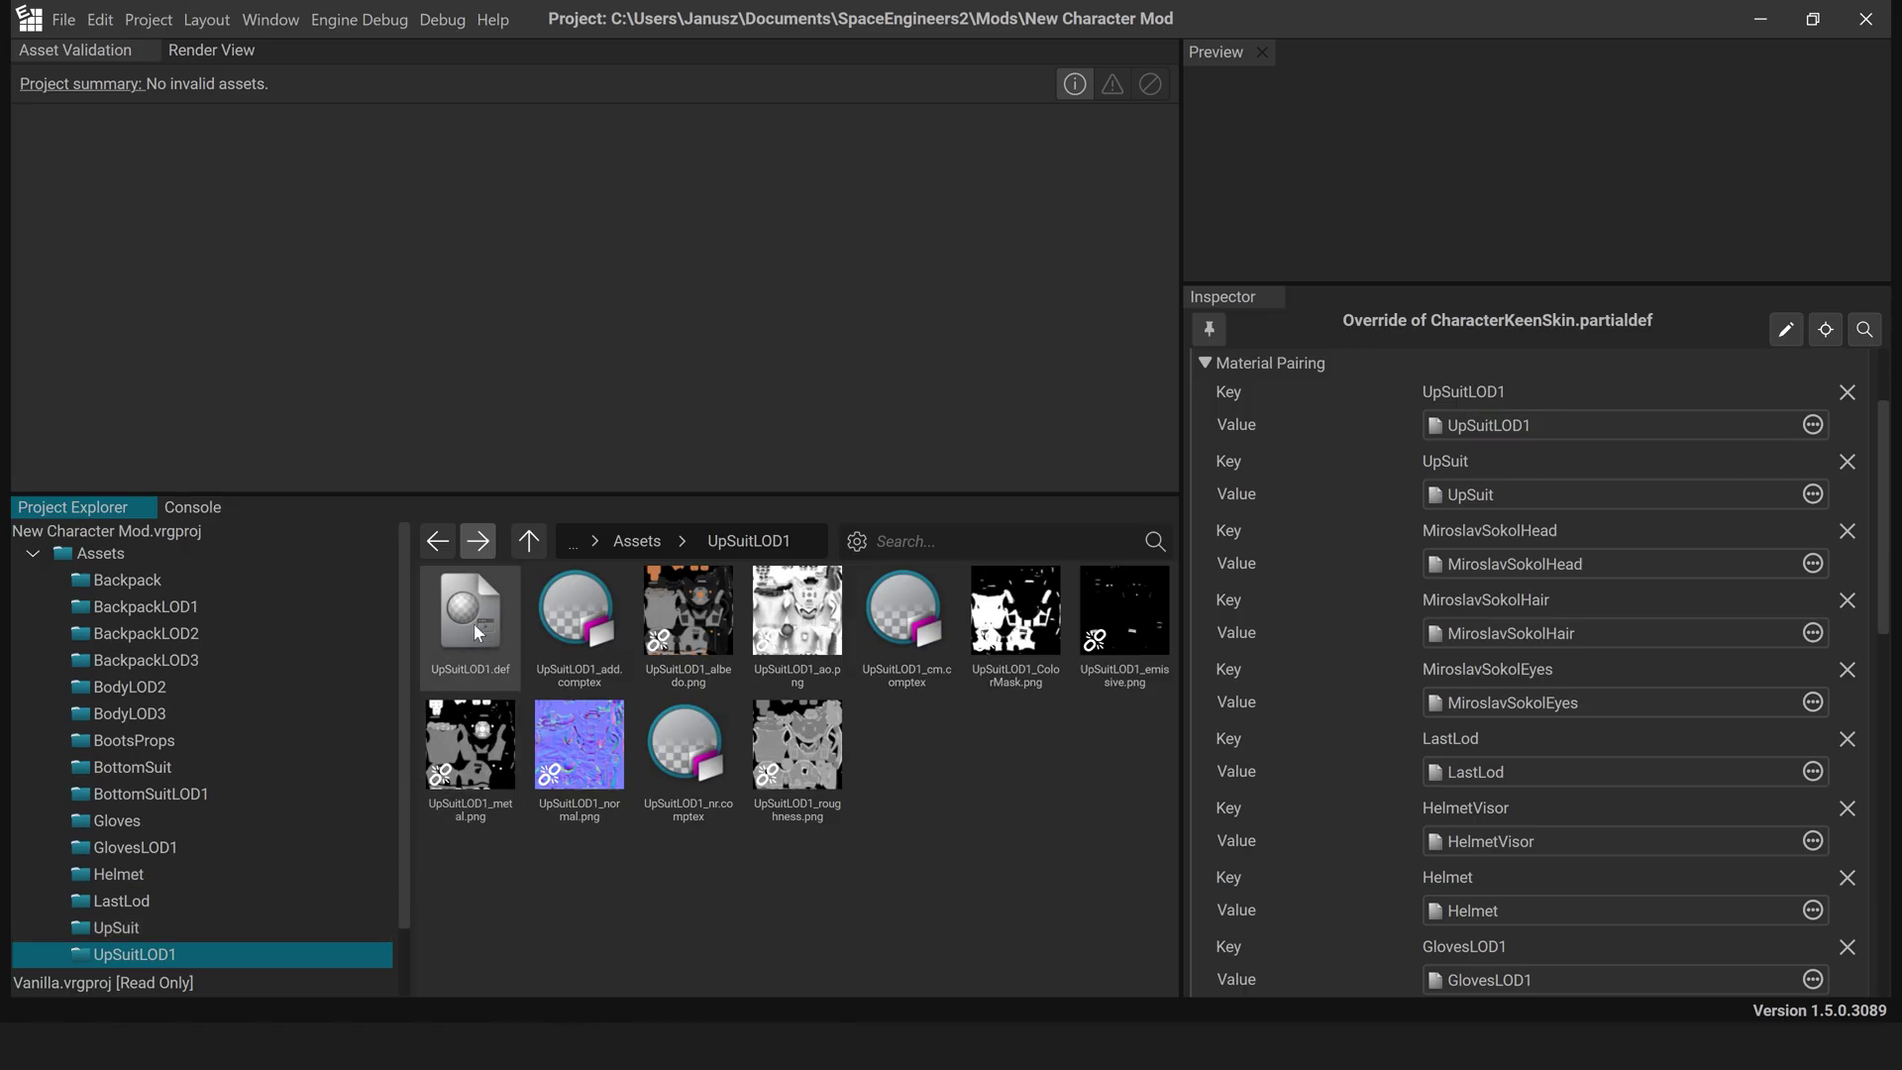
drag(1493, 424, 1494, 425)
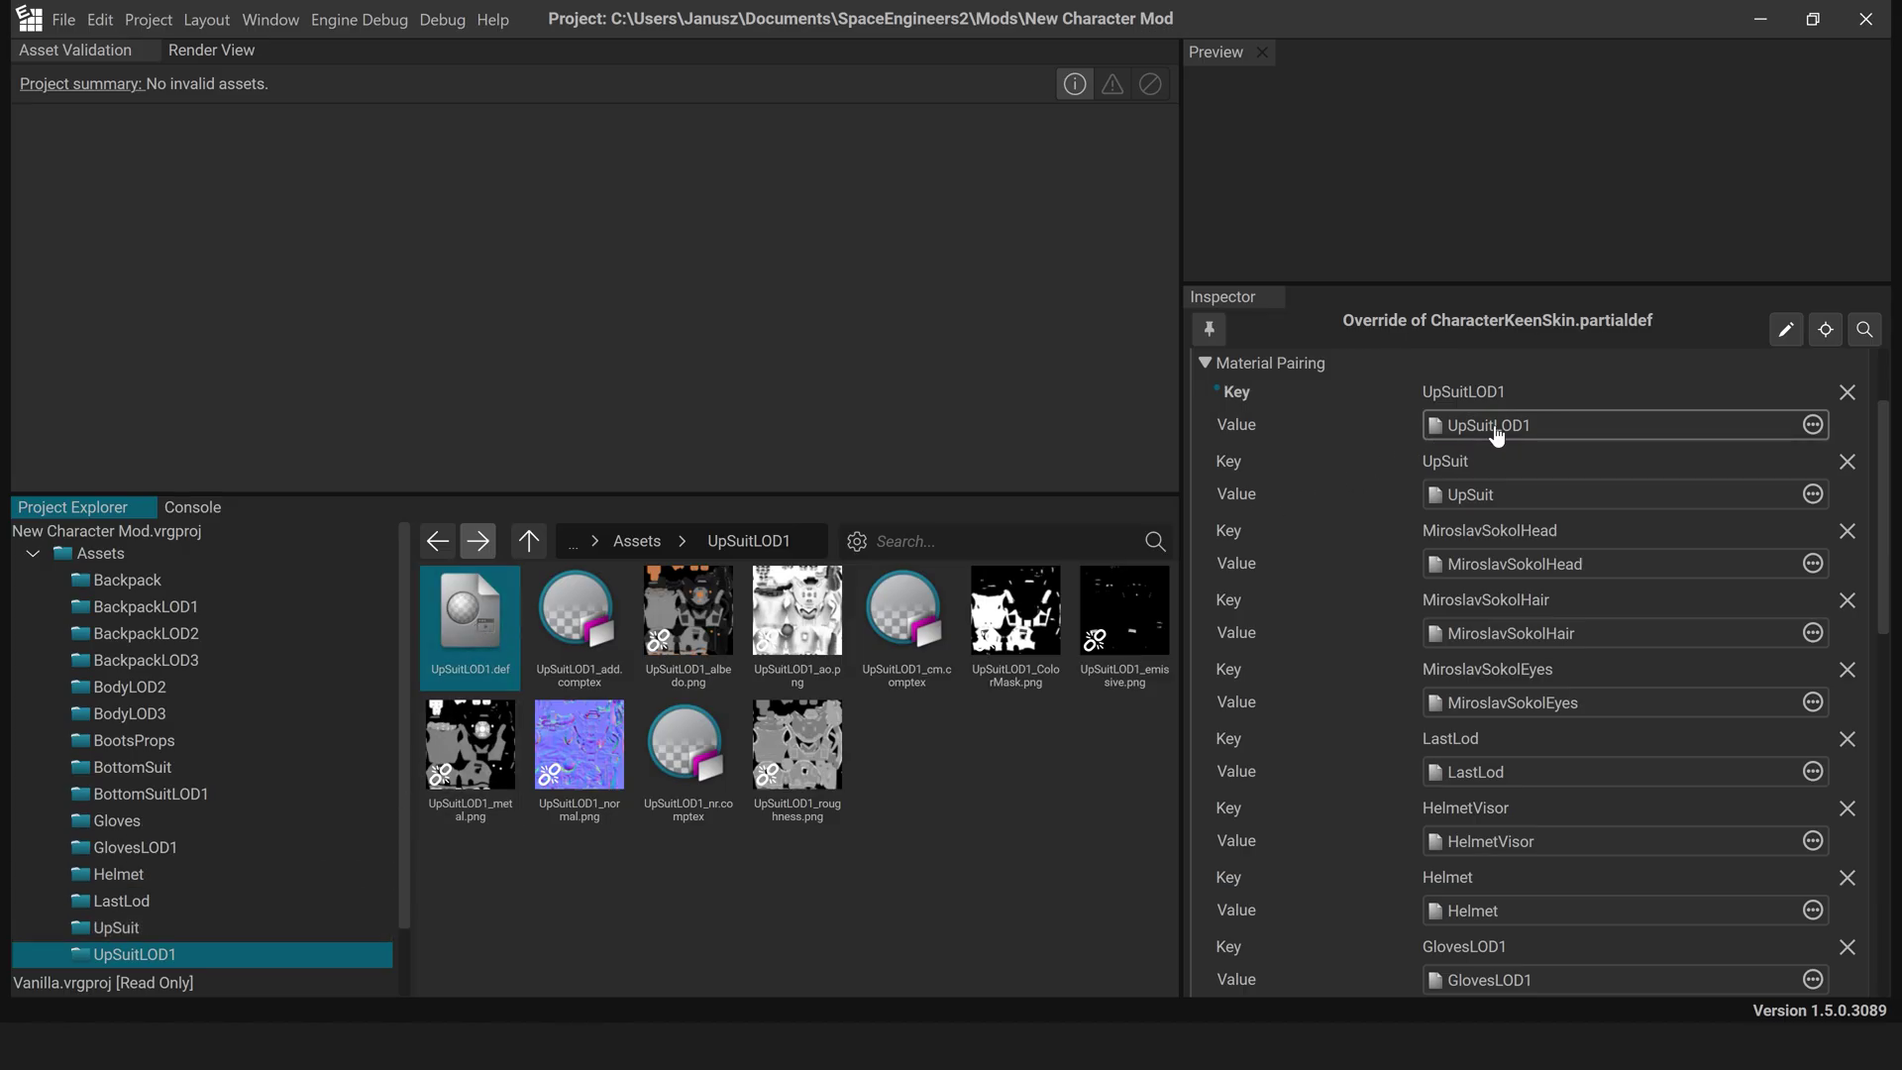
click(247, 925)
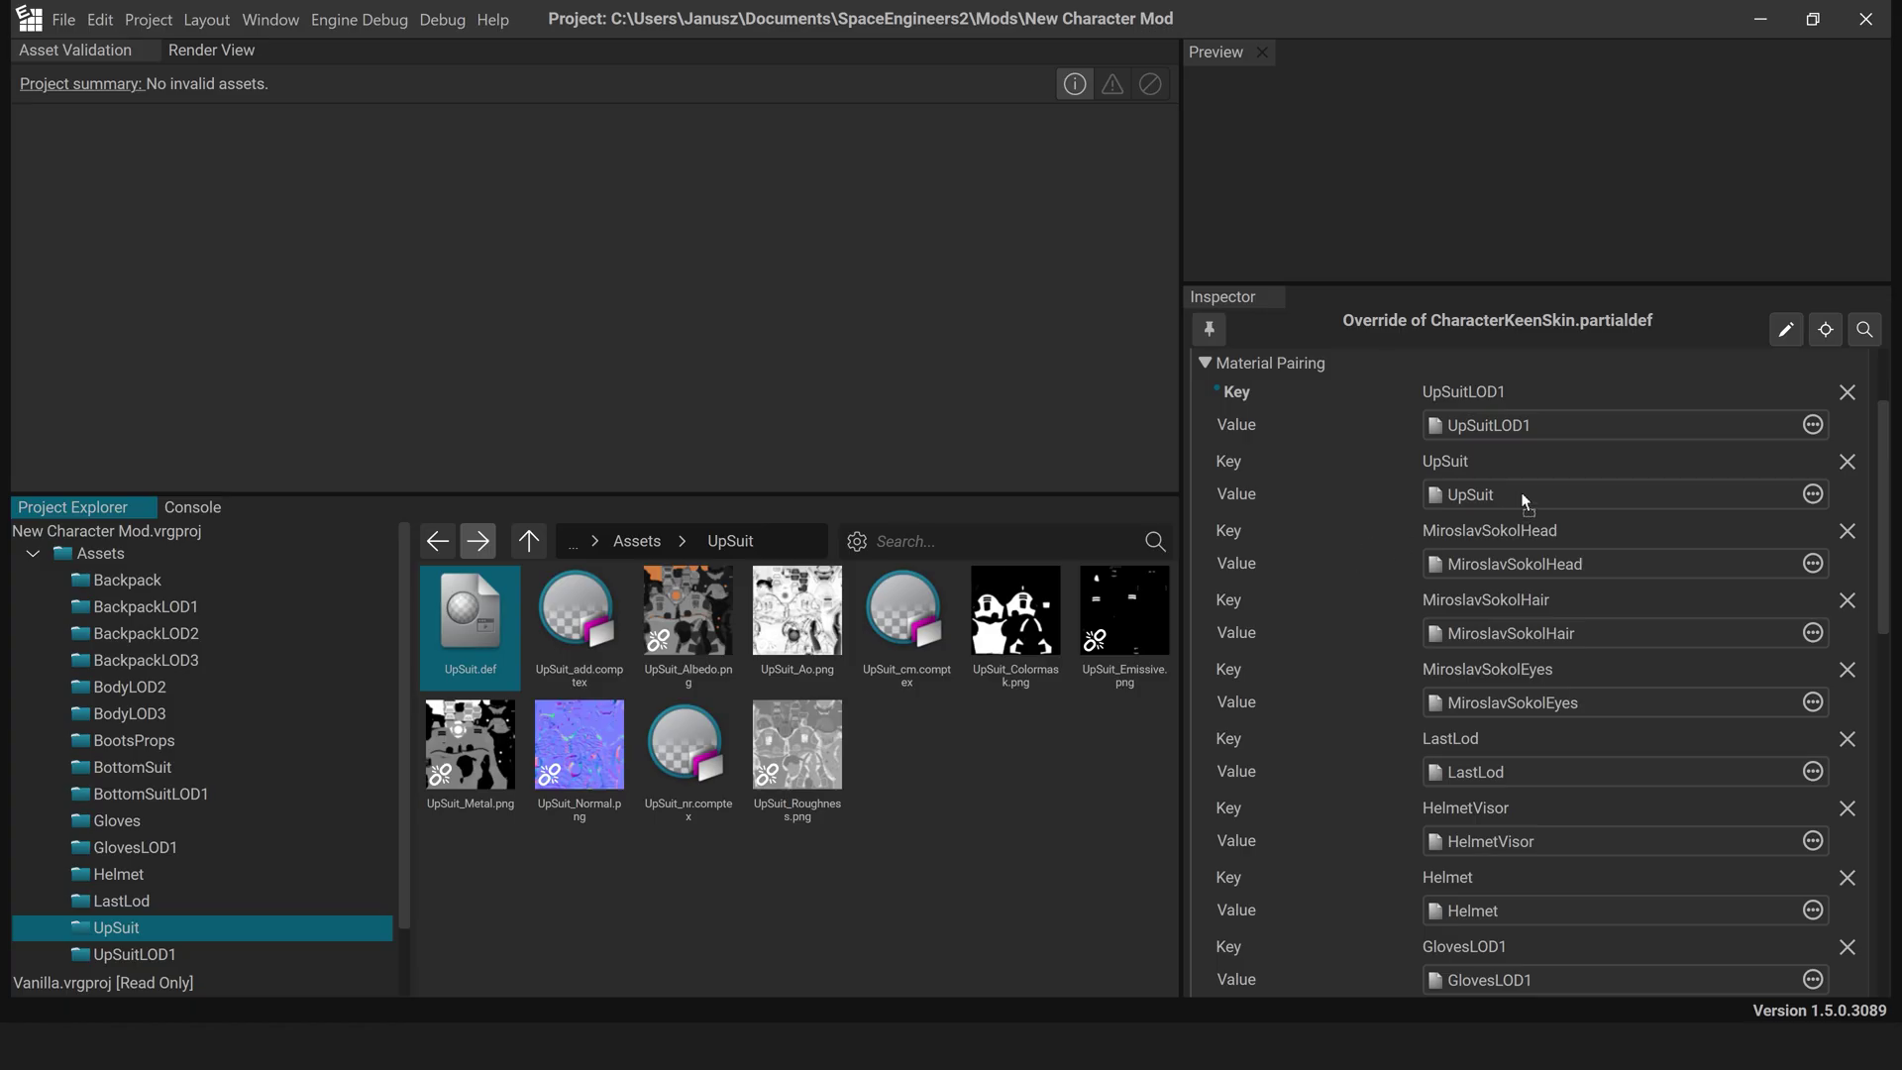
drag(1523, 497, 1523, 496)
drag(1884, 545, 1885, 677)
click(198, 900)
key(Up)
key(Up)
key(Up)
key(Up)
key(Up)
key(Up)
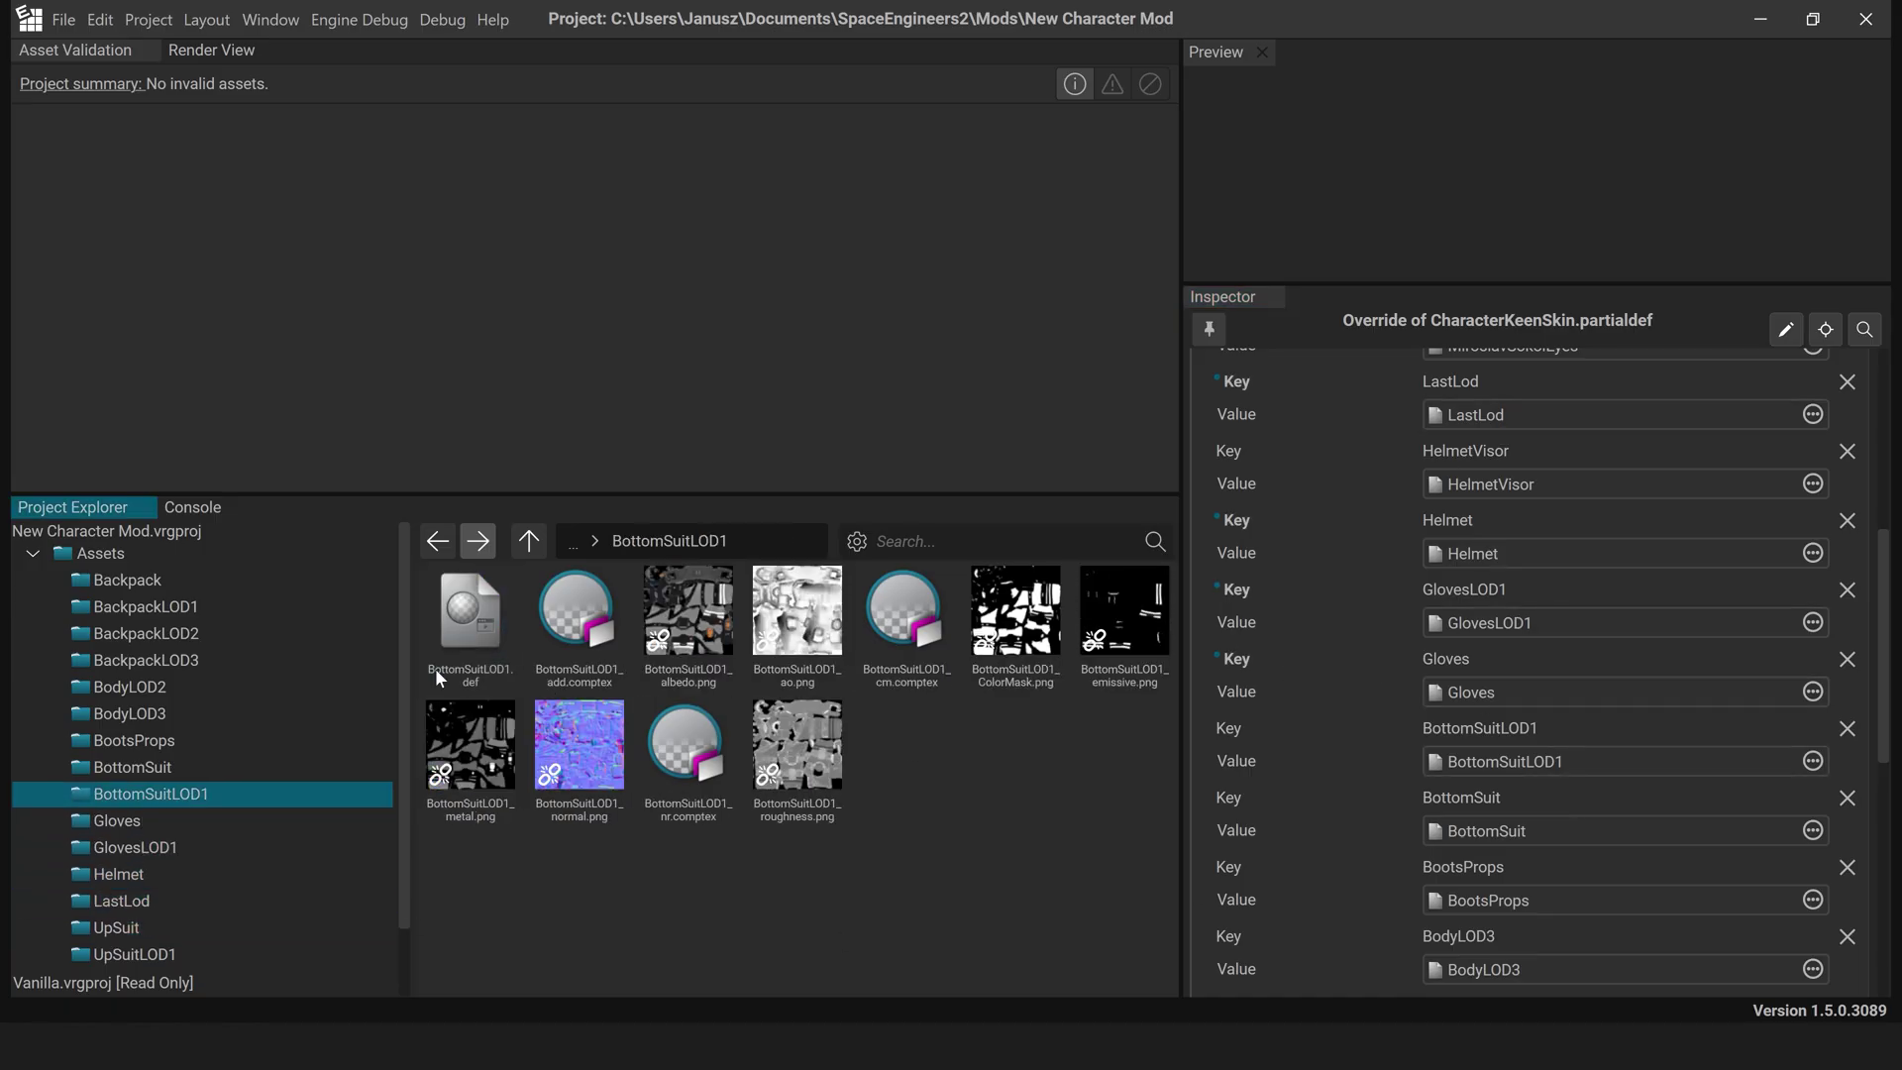
key(Up)
key(Up)
key(Up)
key(Up)
key(Up)
key(Up)
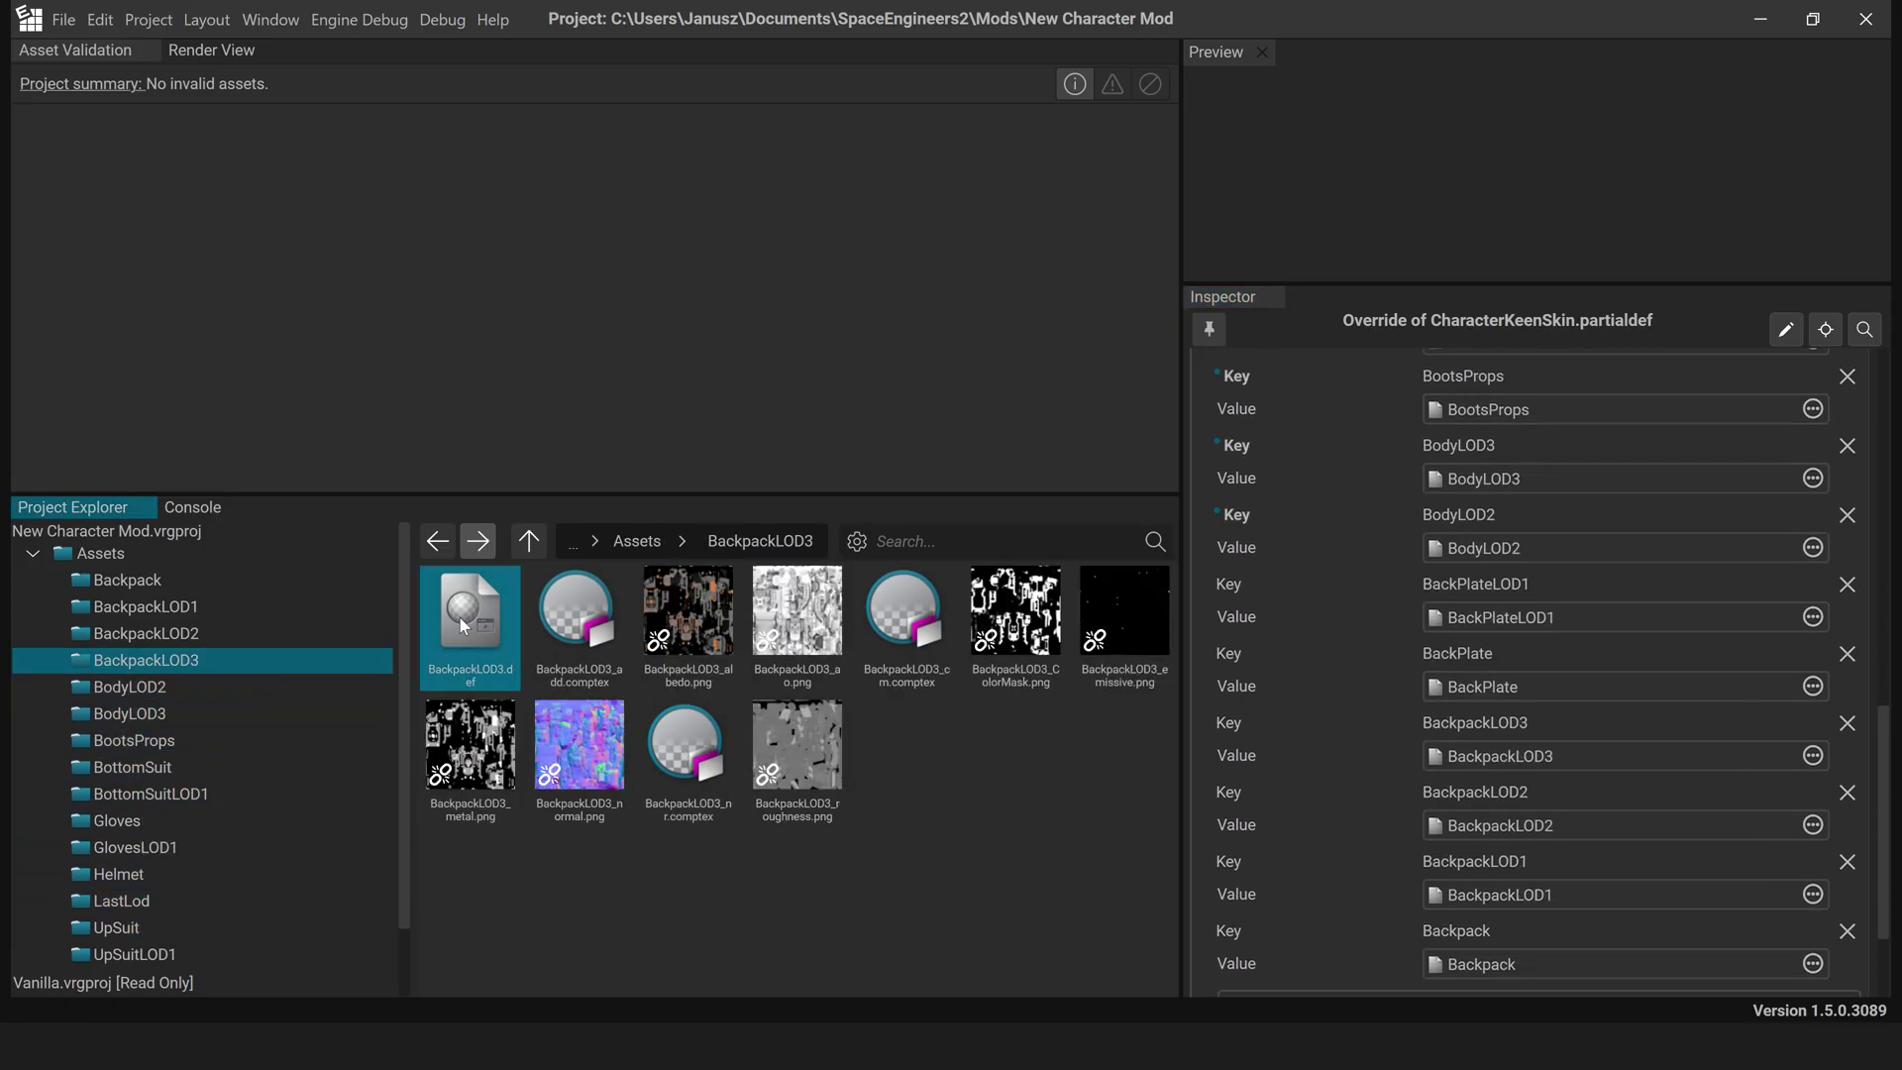
click(991, 541)
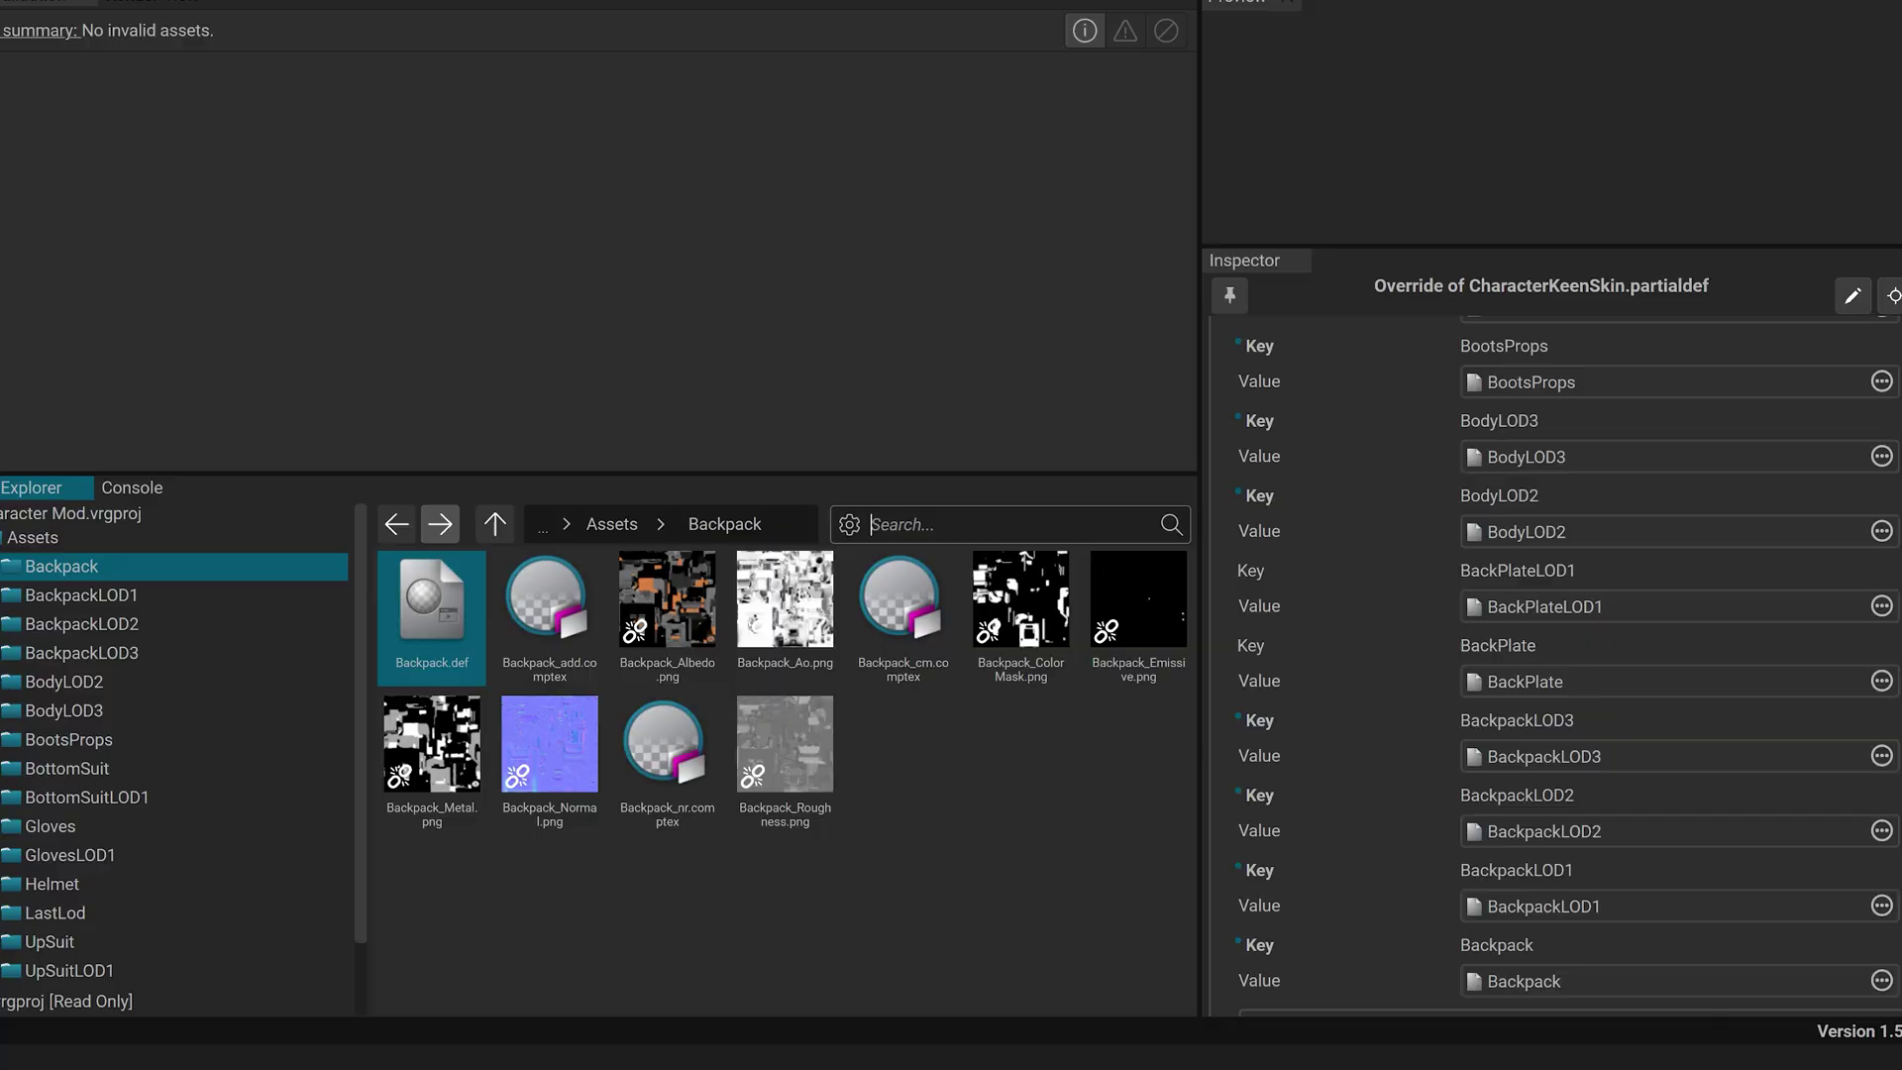
text(ModelMiroslavSokol.def)
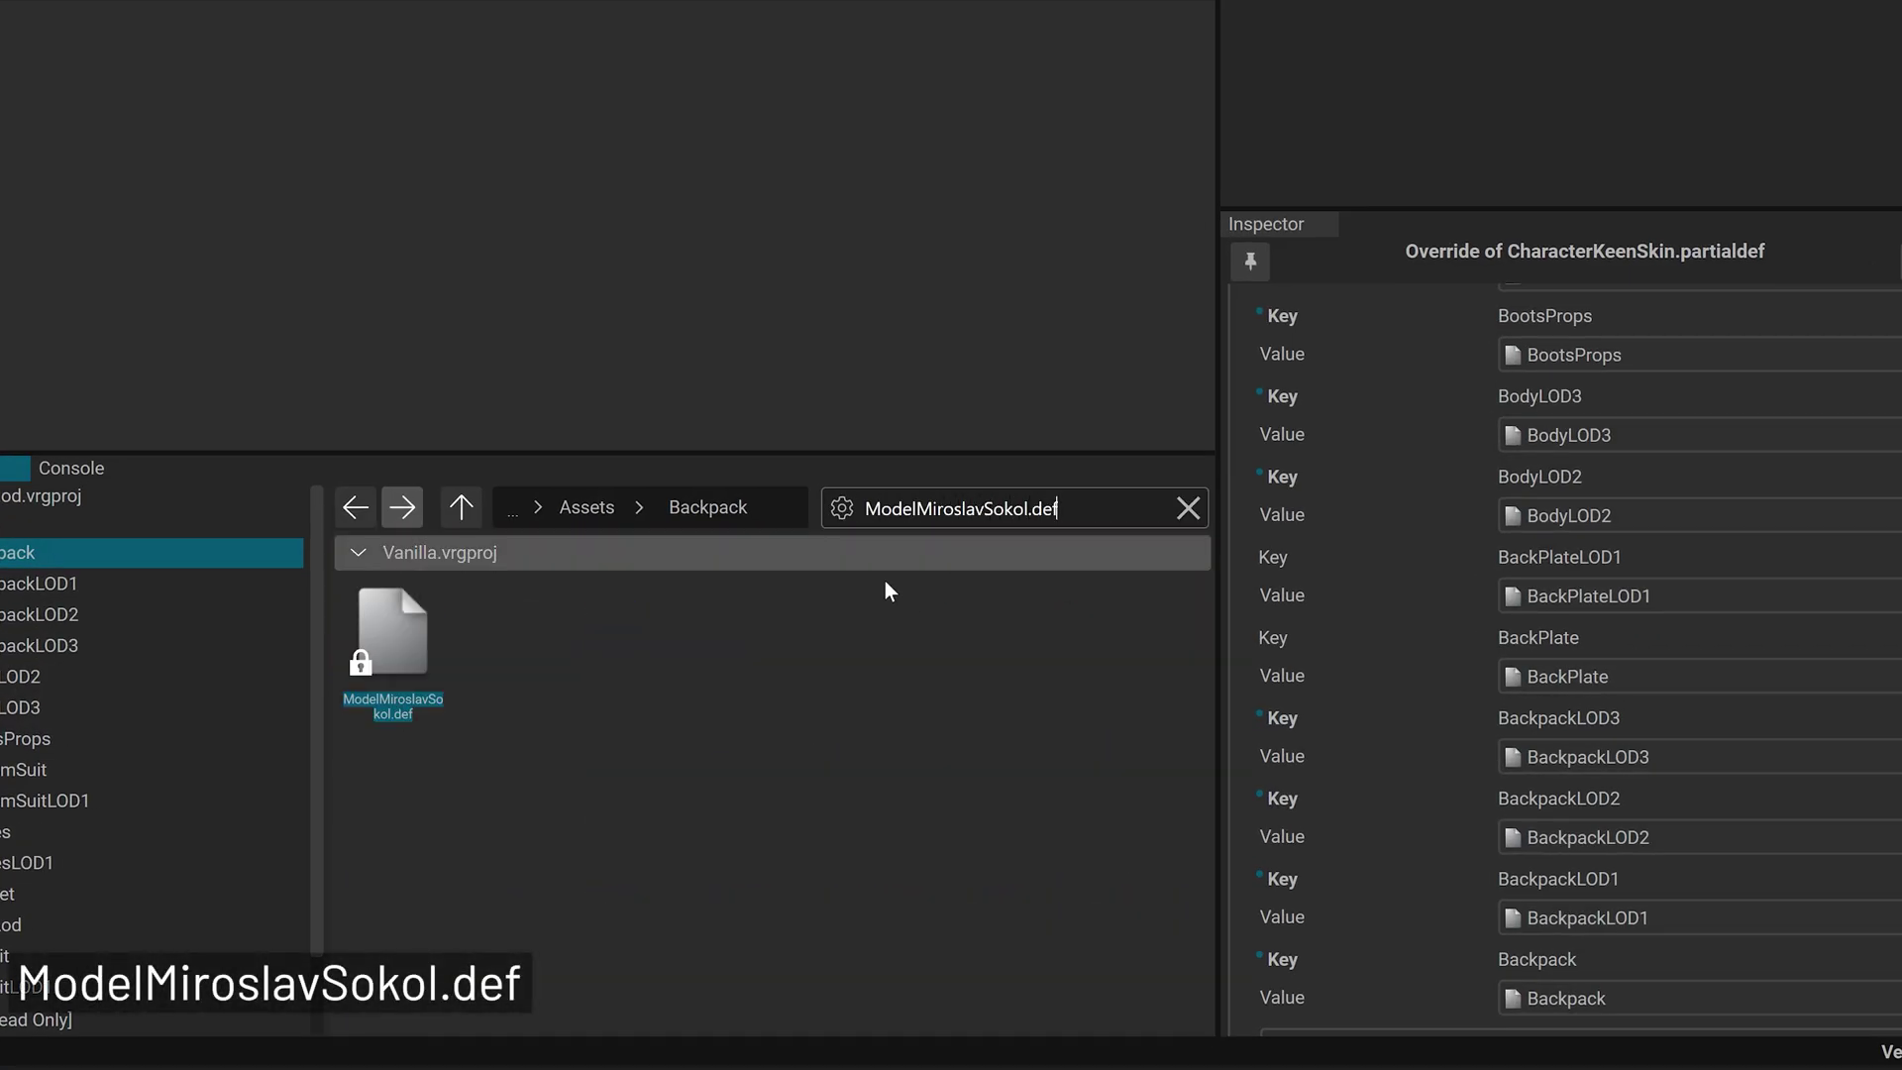
click(377, 657)
right_click(377, 657)
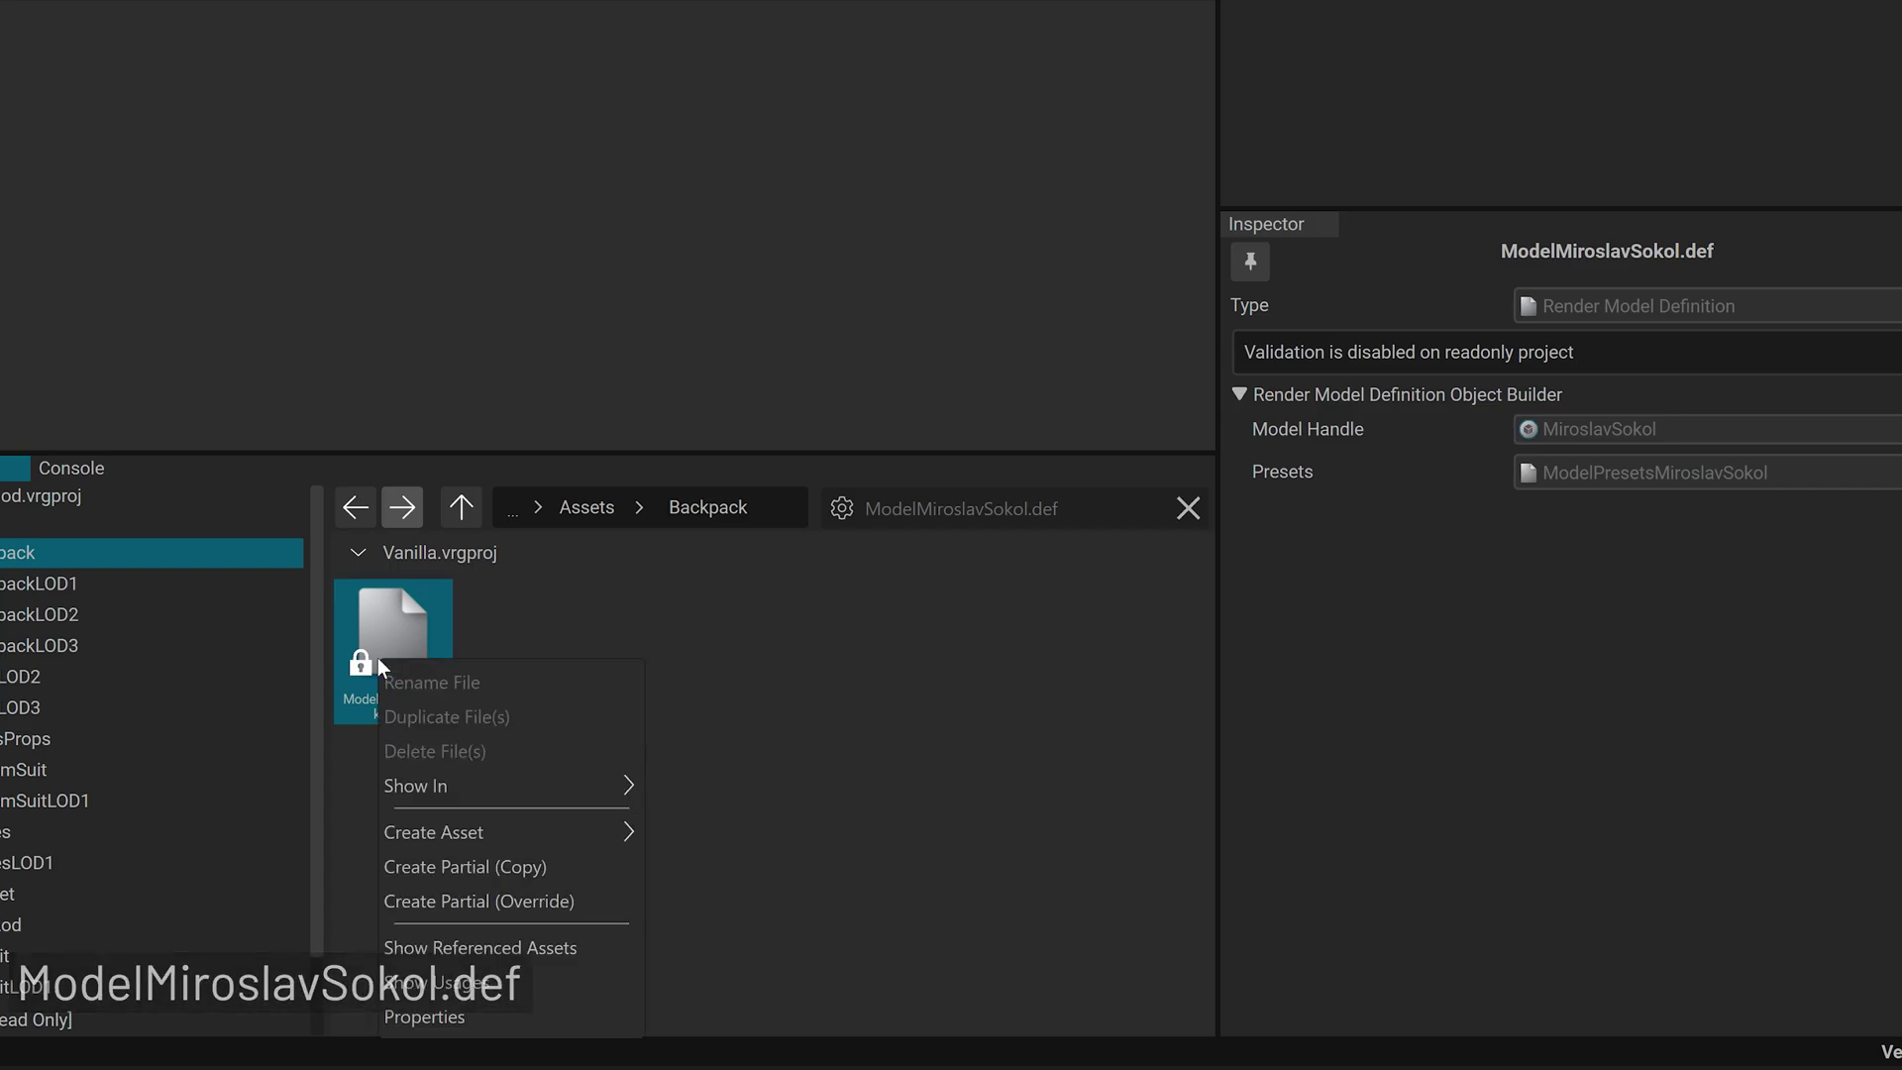
click(598, 907)
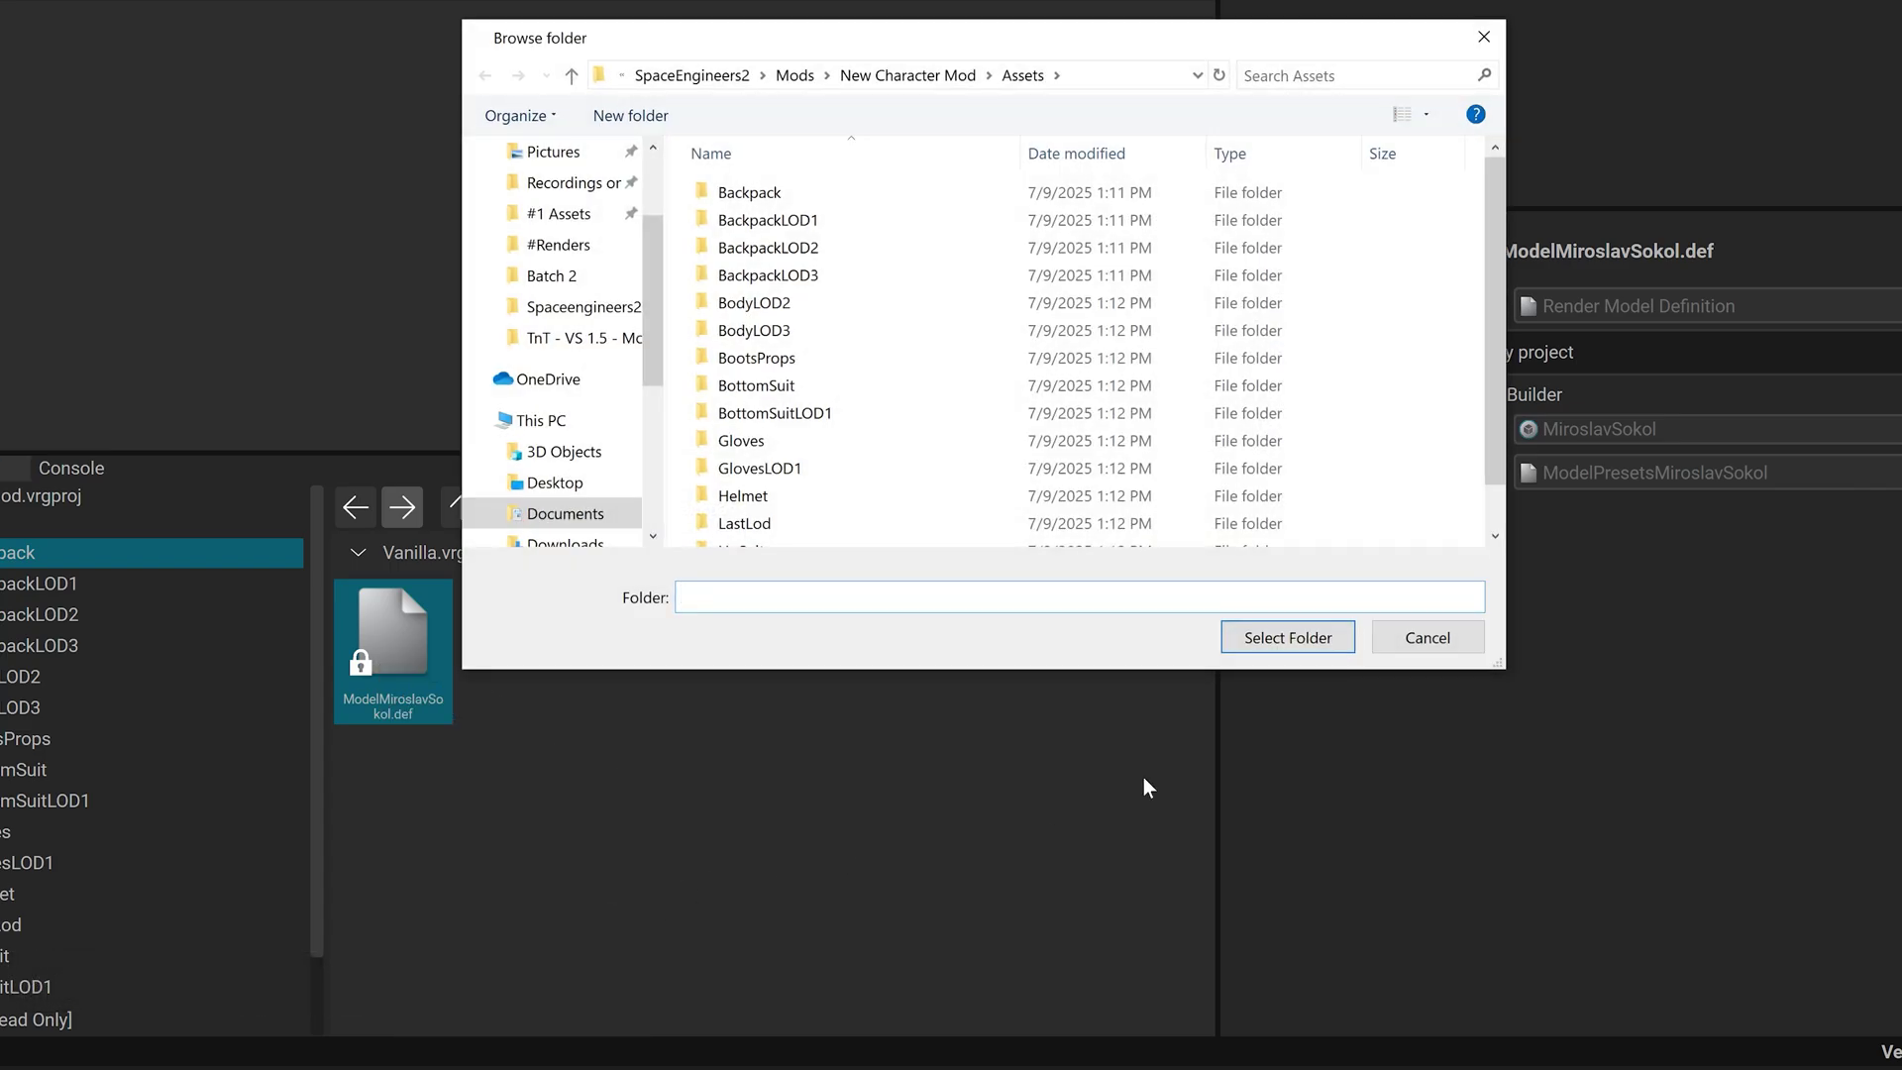
click(1288, 638)
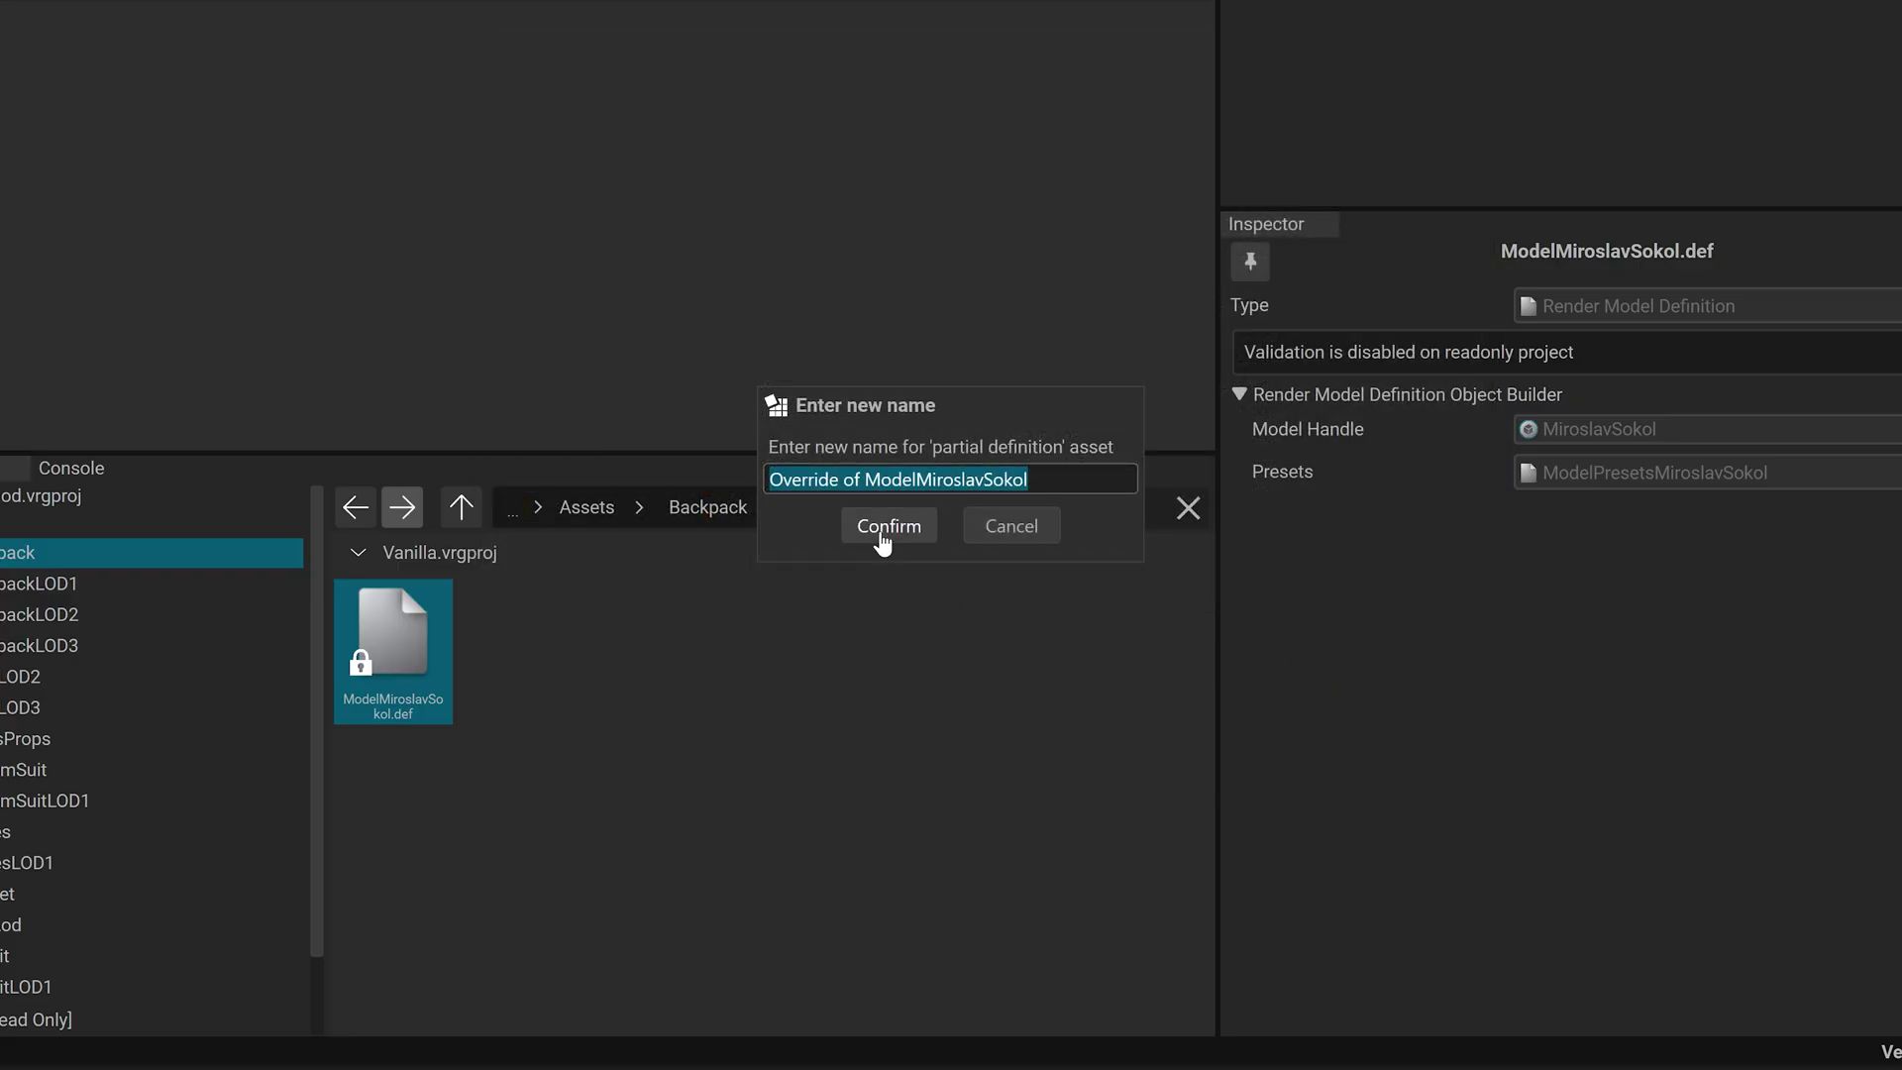
click(882, 527)
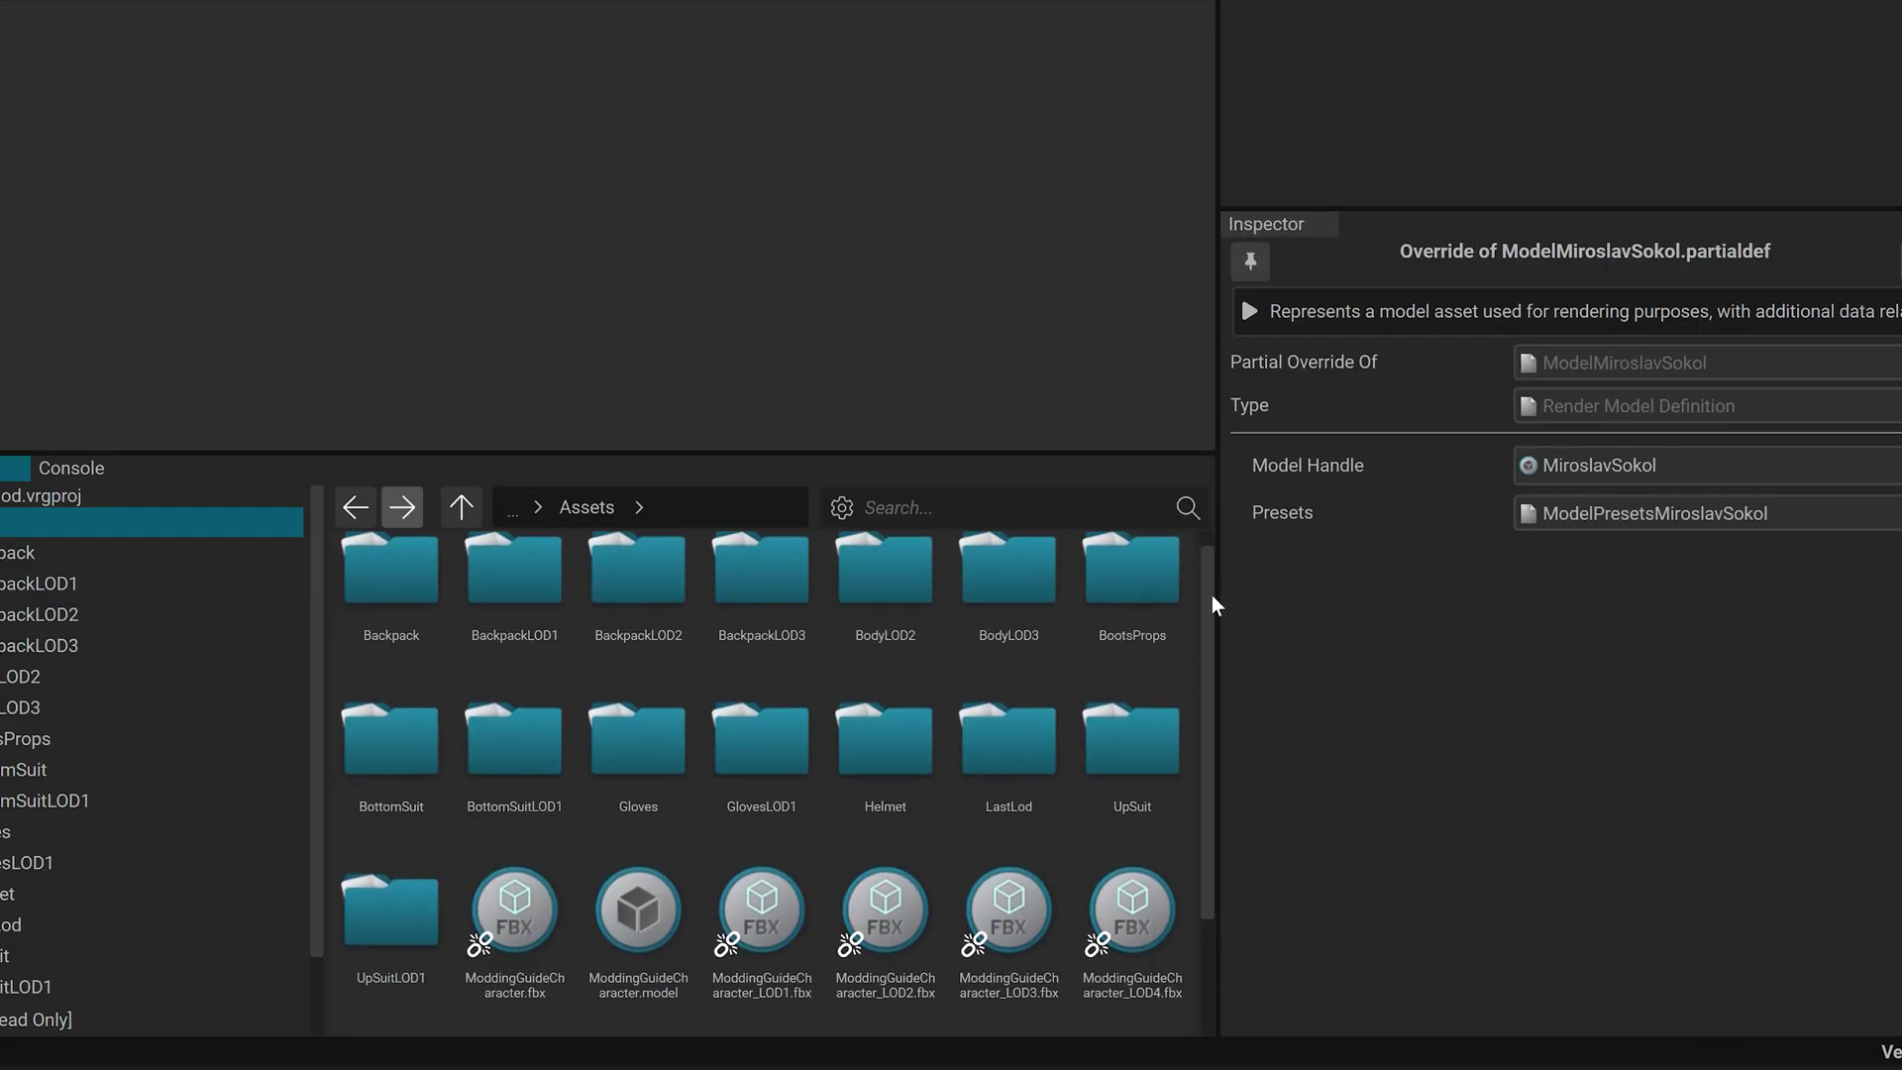
drag(1215, 603, 1218, 747)
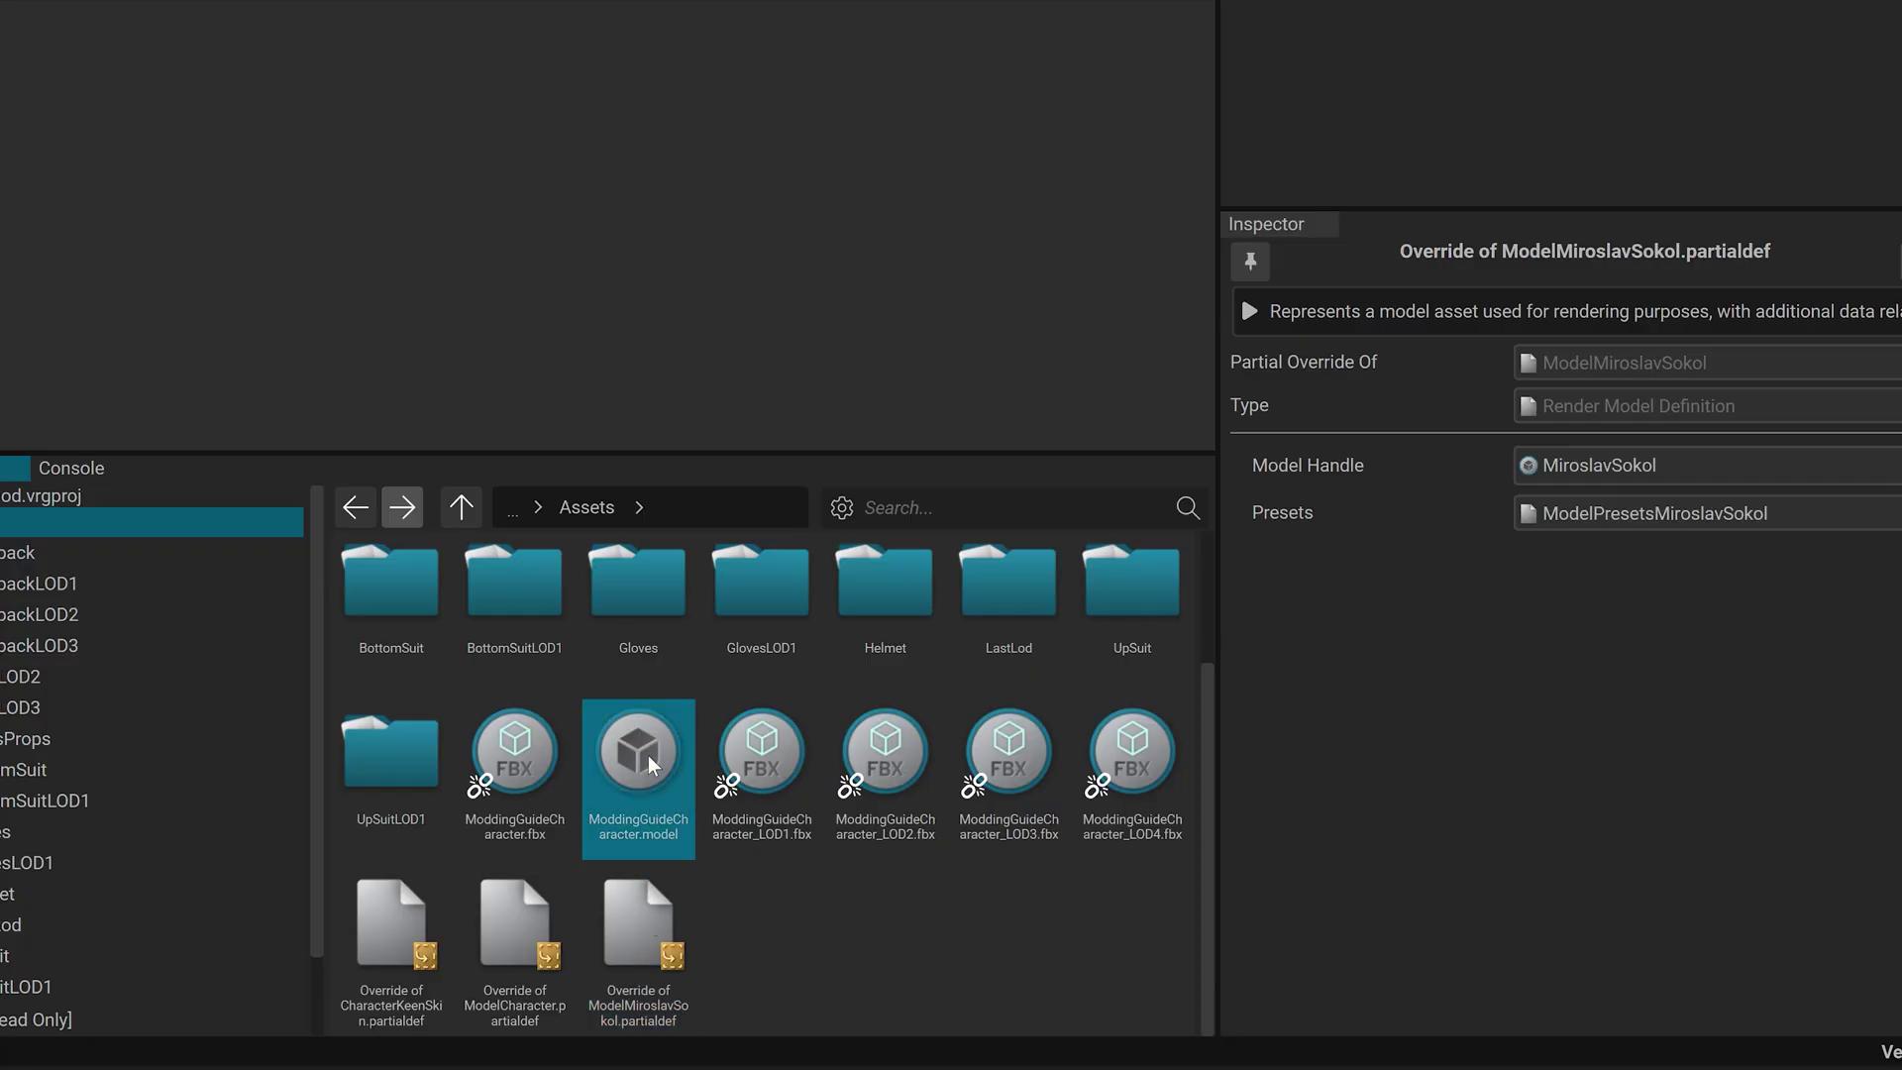
Set the Model Handle to ModdingGuideCharacter and search for the movement effects definition.
drag(1576, 461, 1577, 463)
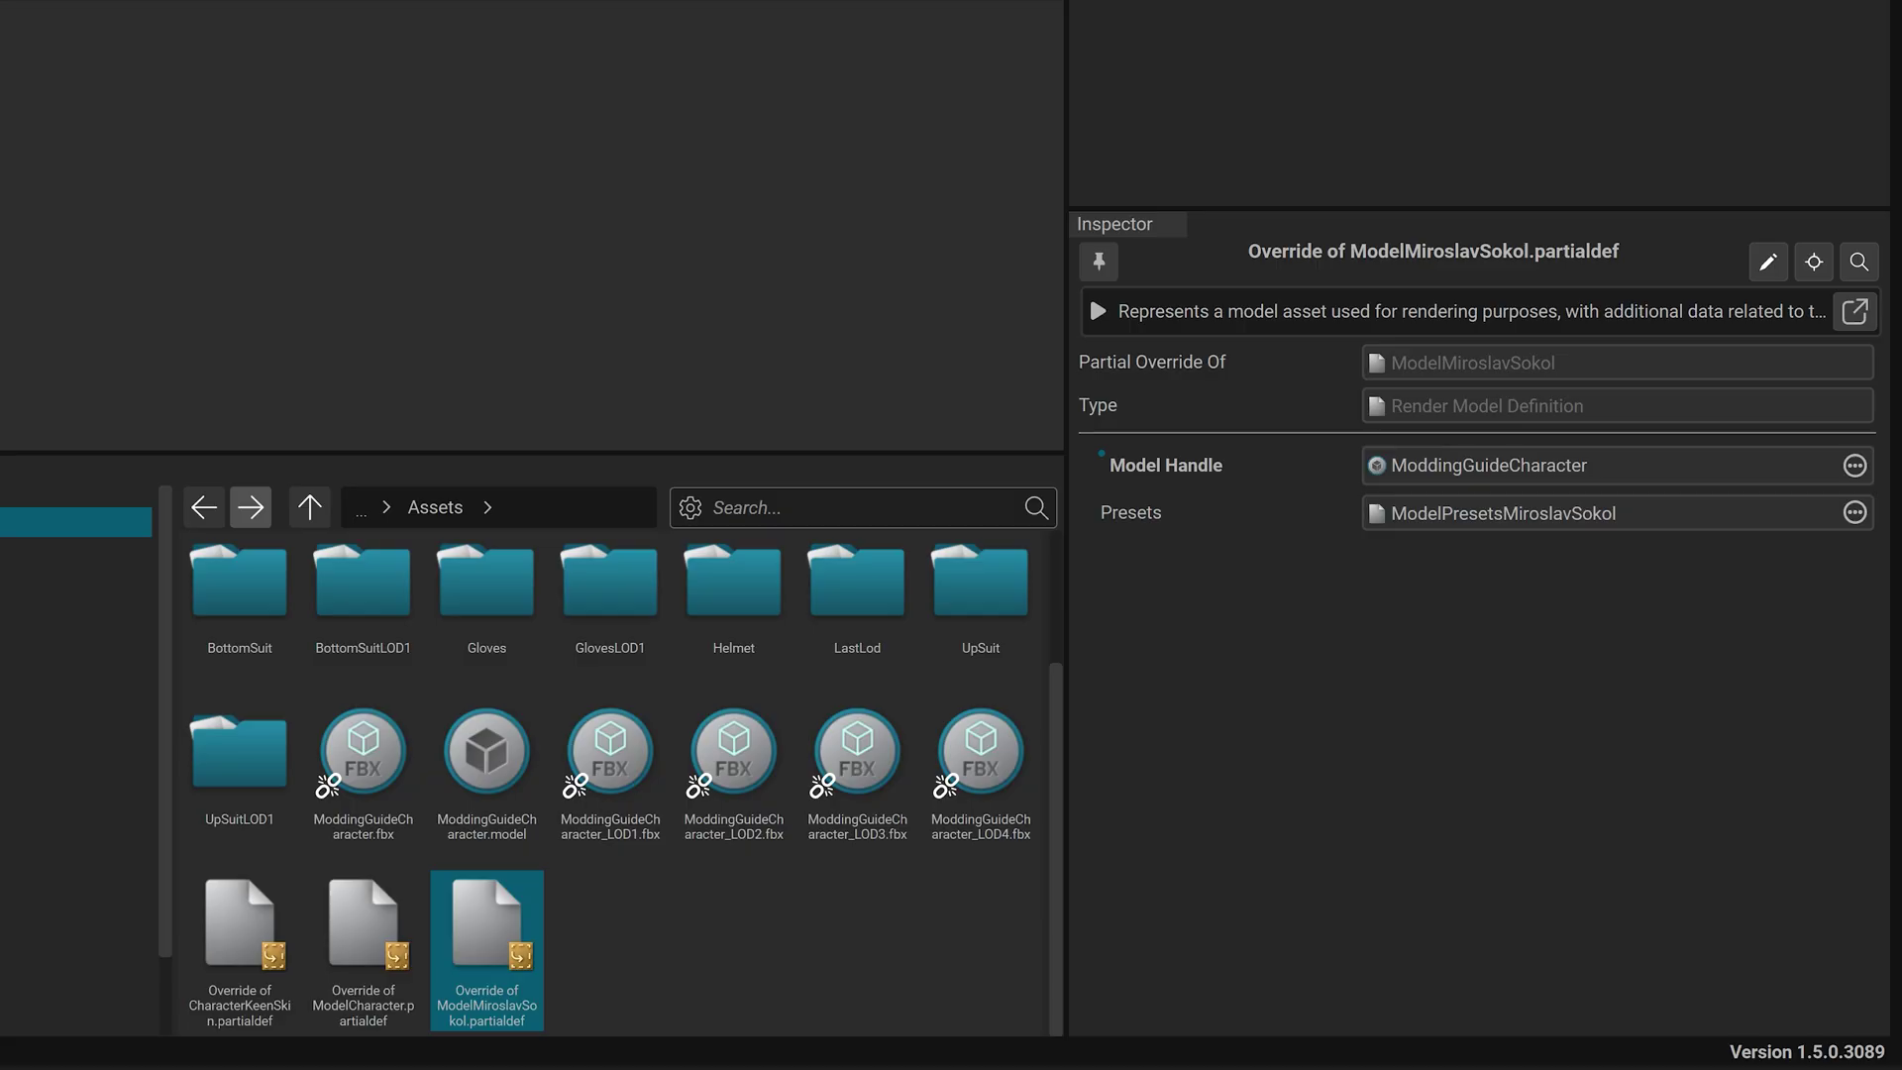
text(PrefabCh)
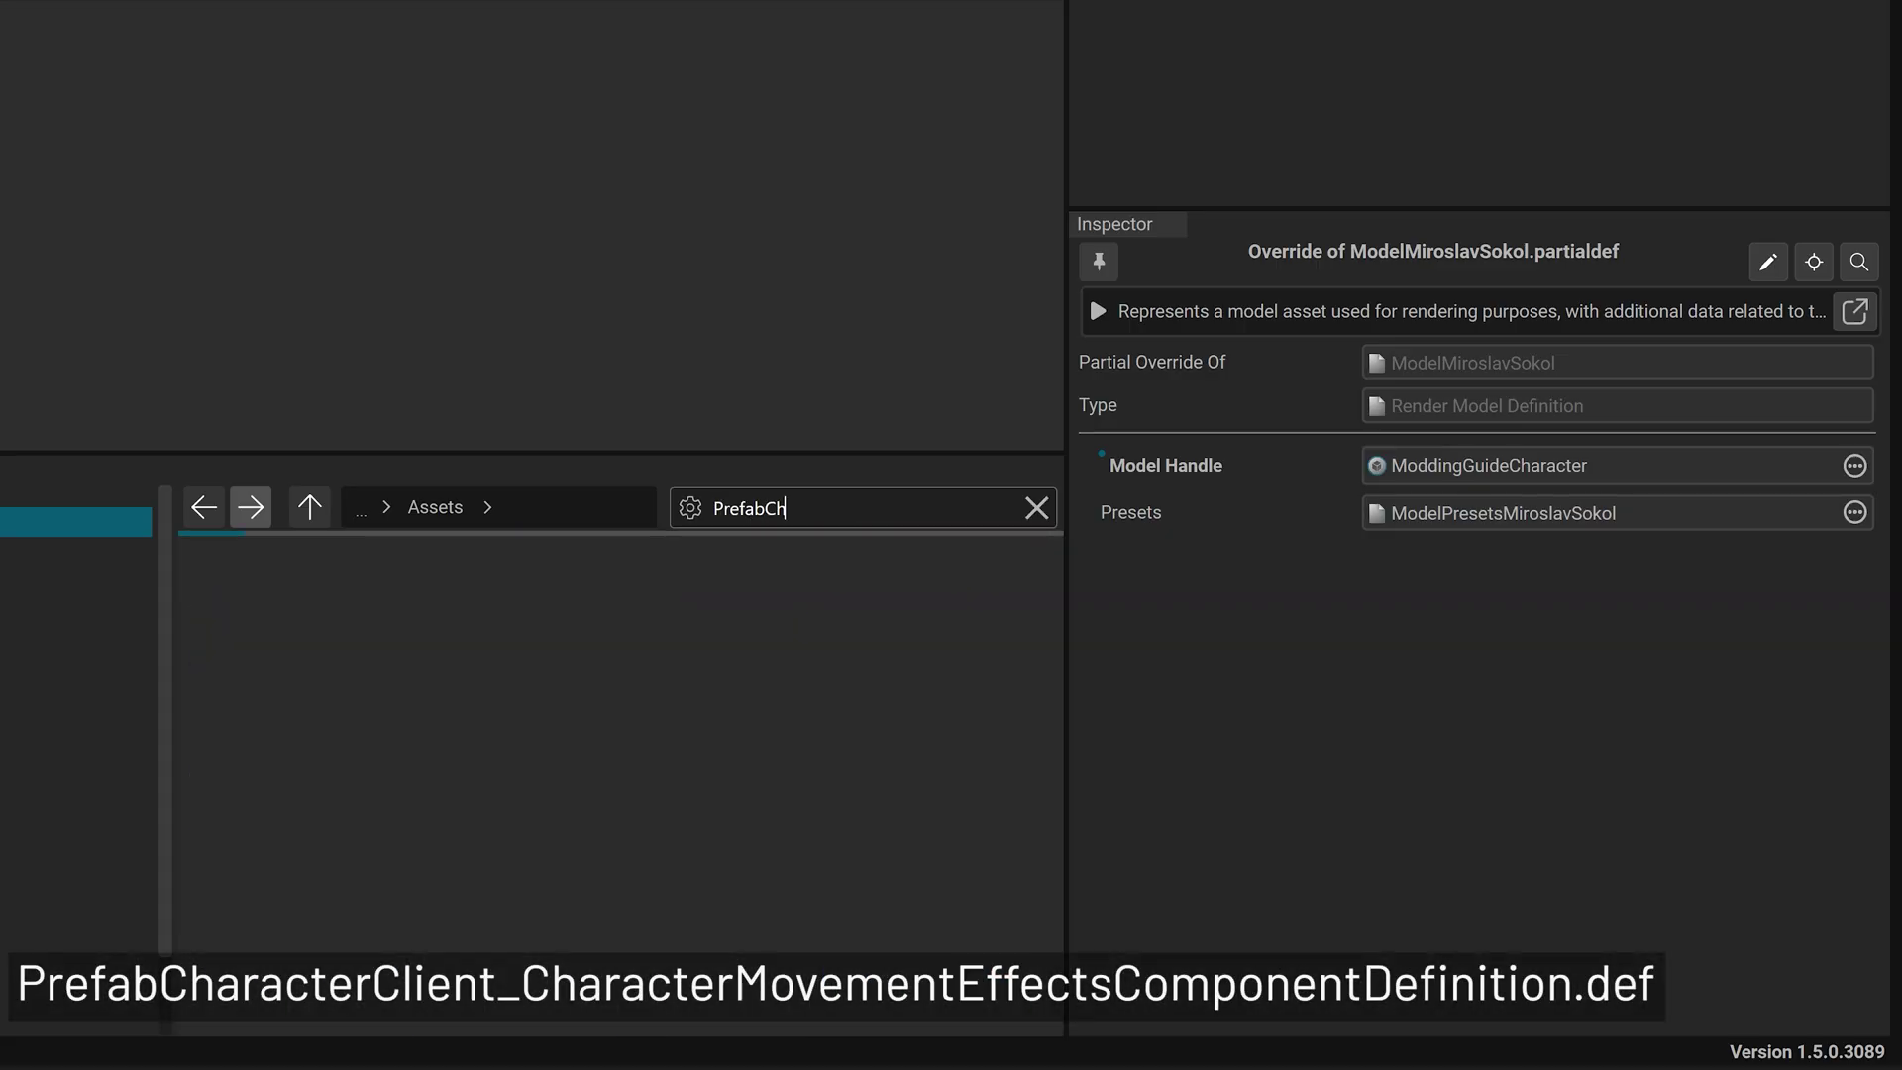
text(aracterClient_characterMovementEffectsComponentDefinition.def)
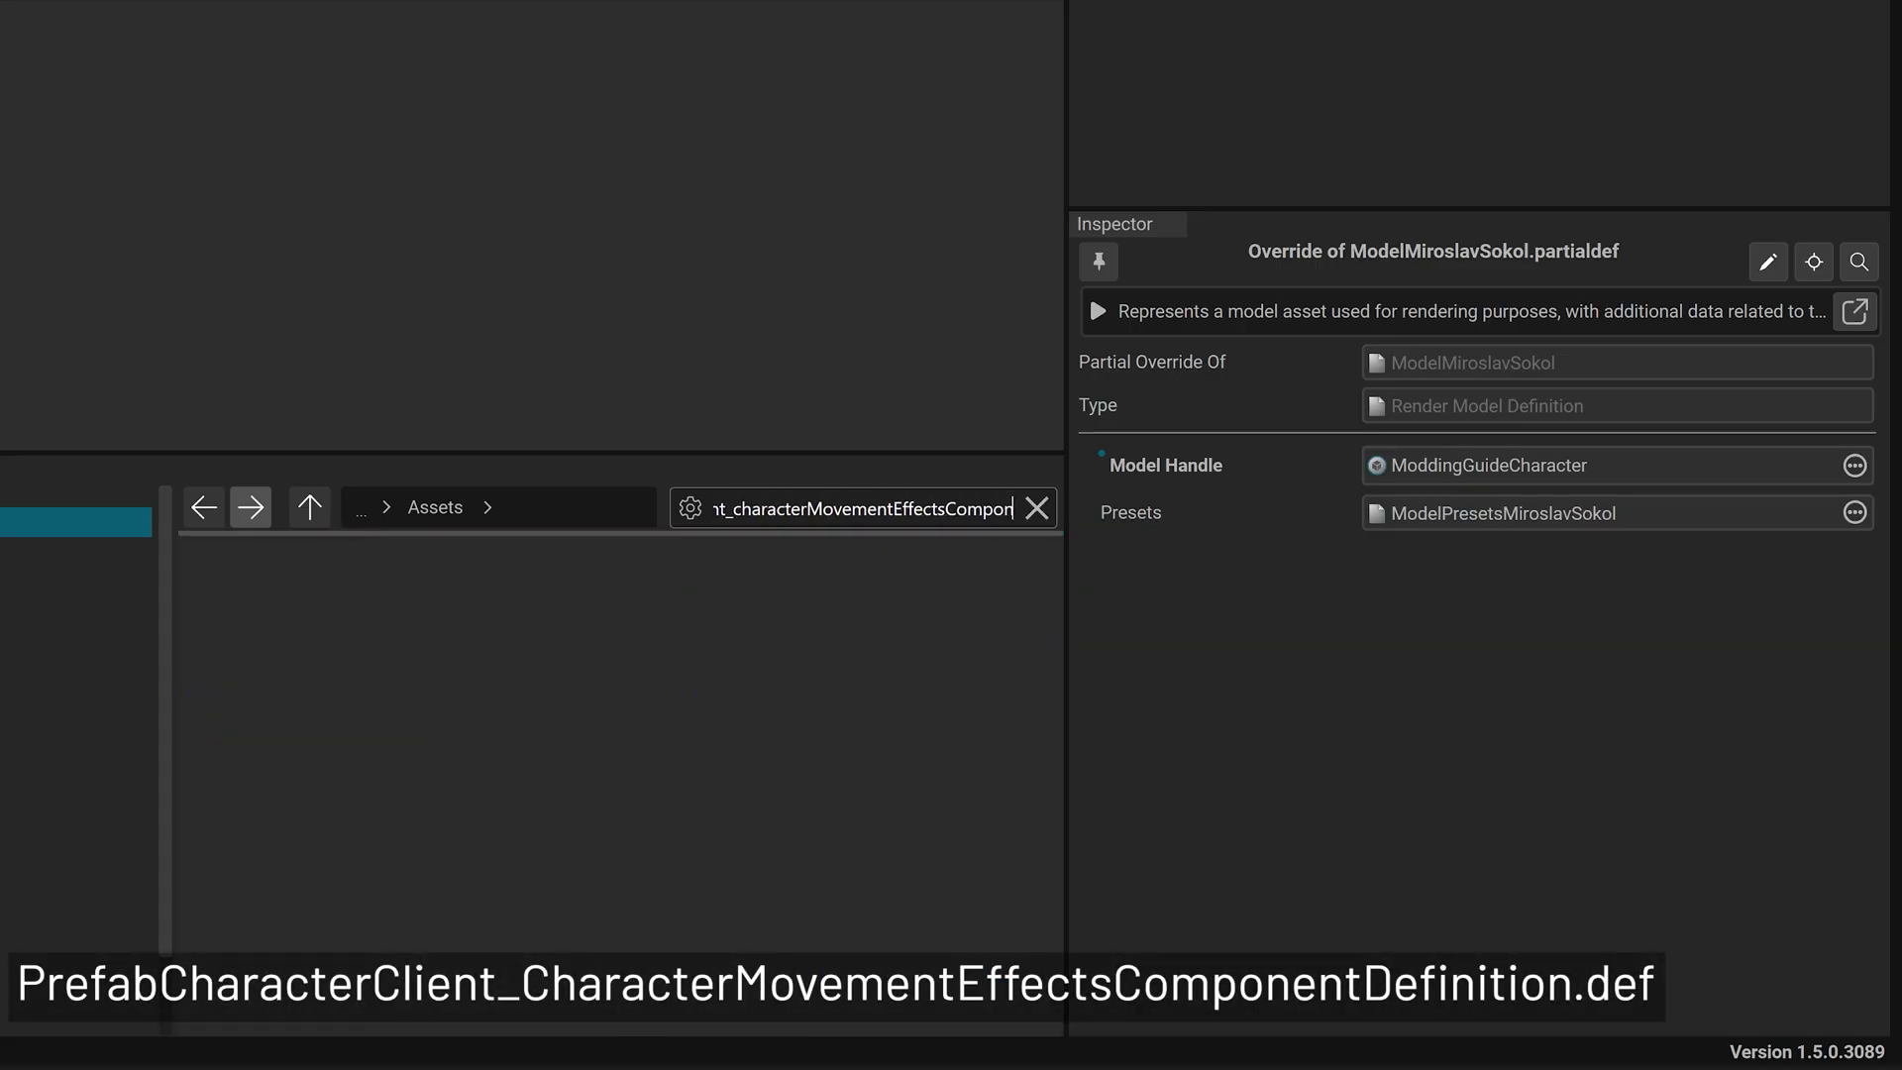
Save a partial override of the movement effects definition to Assets and open it.
click(252, 641)
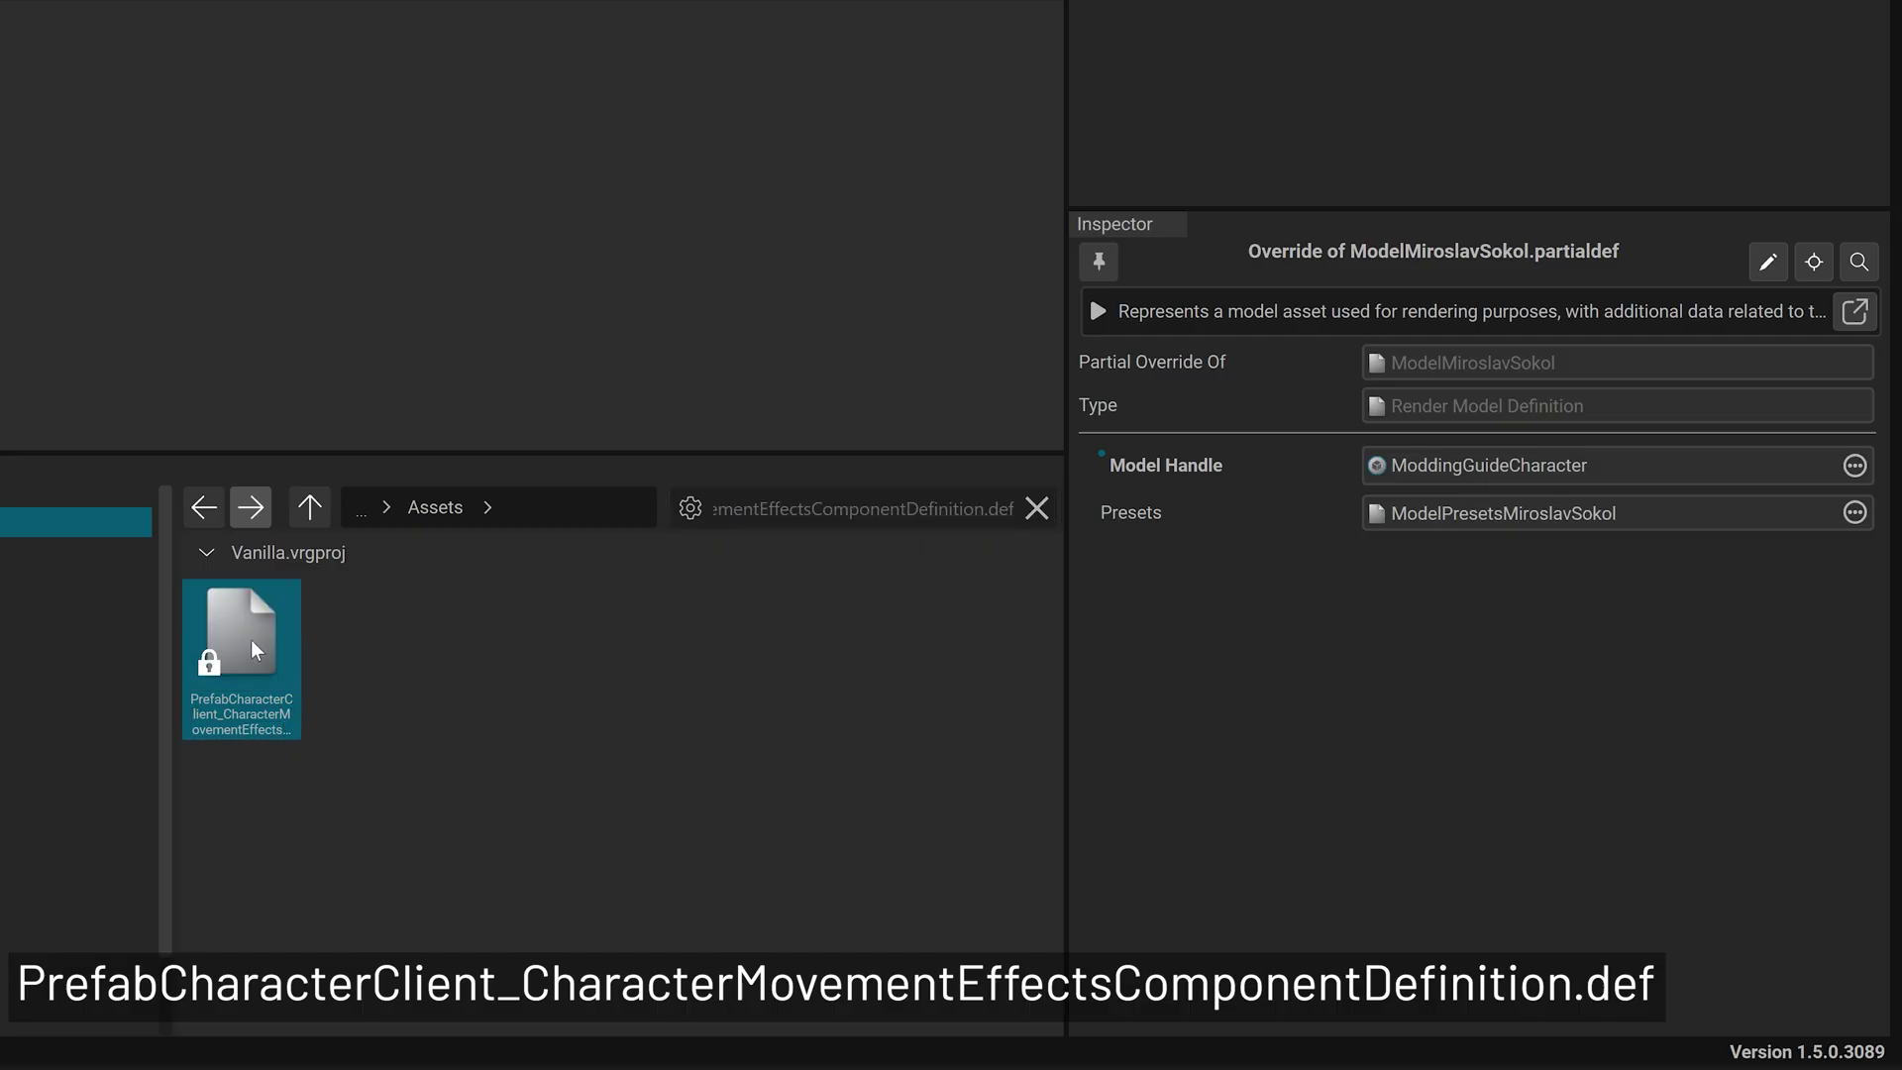
right_click(251, 638)
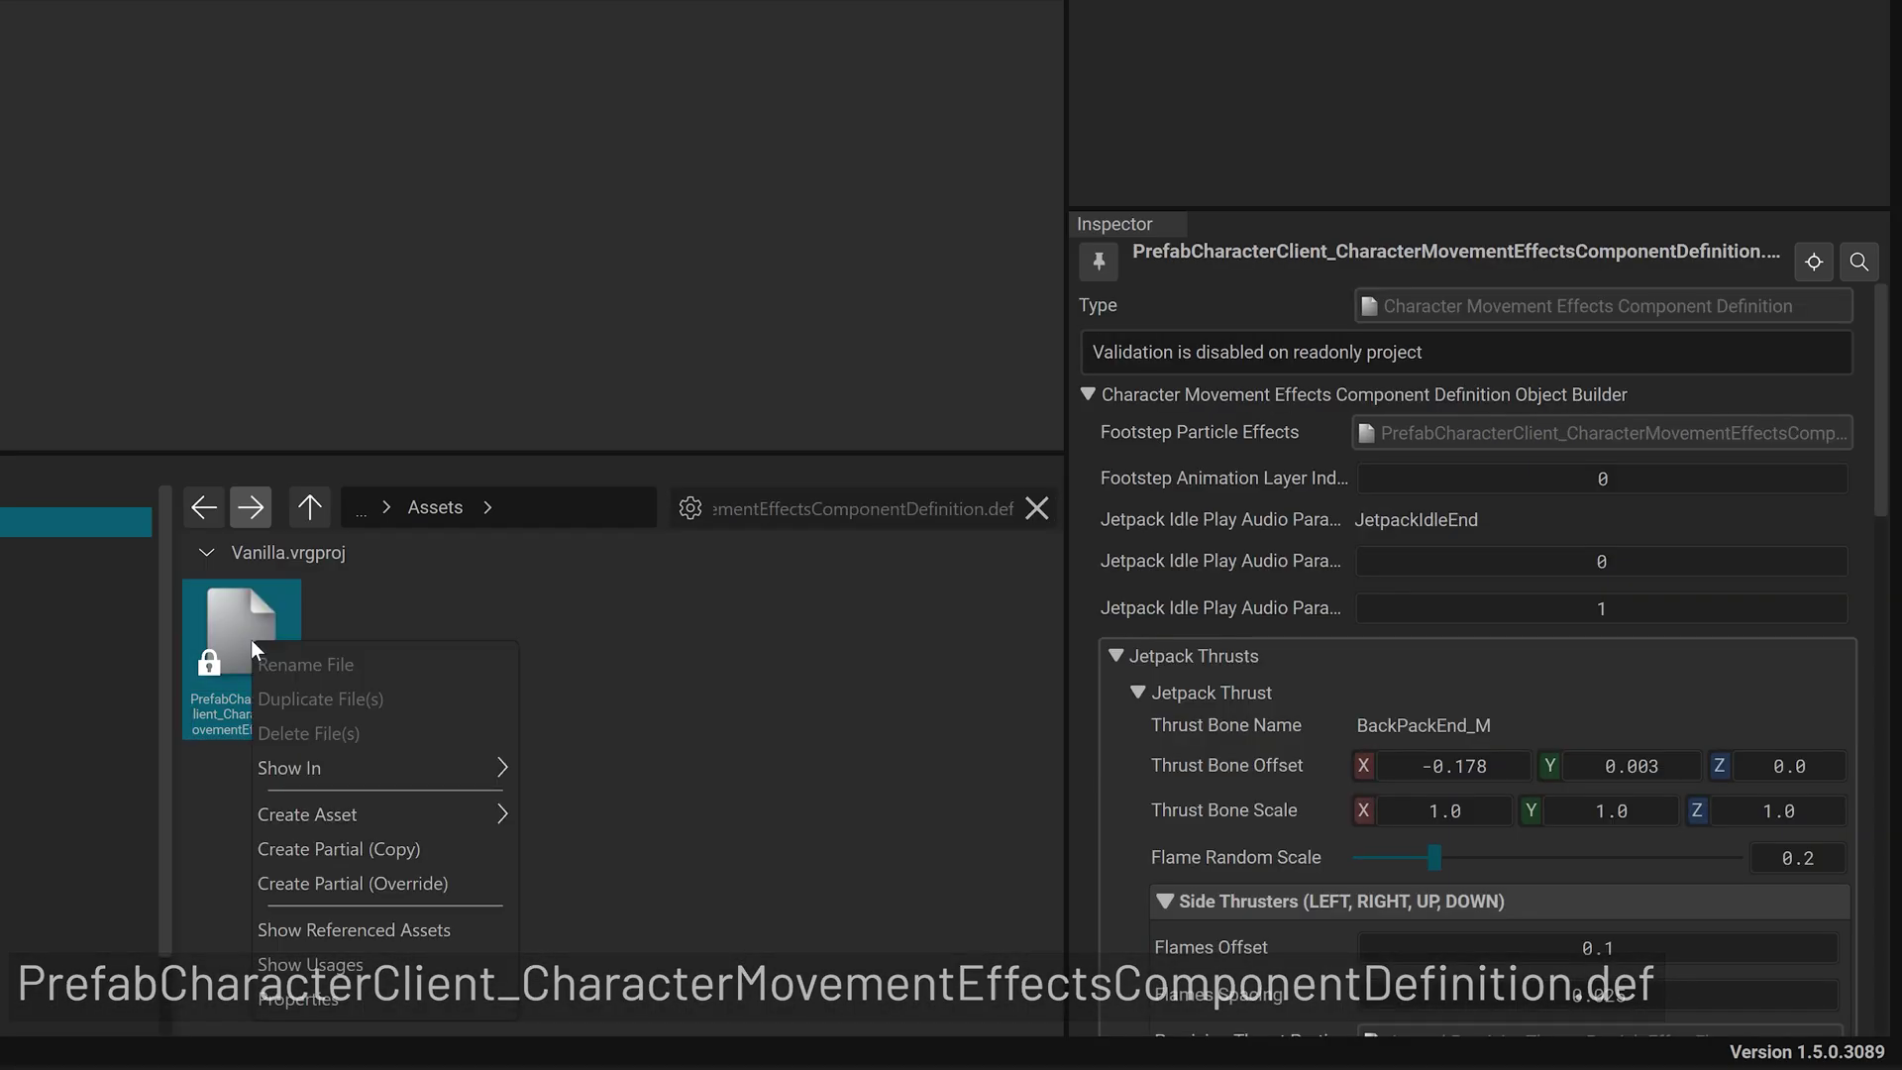
click(484, 884)
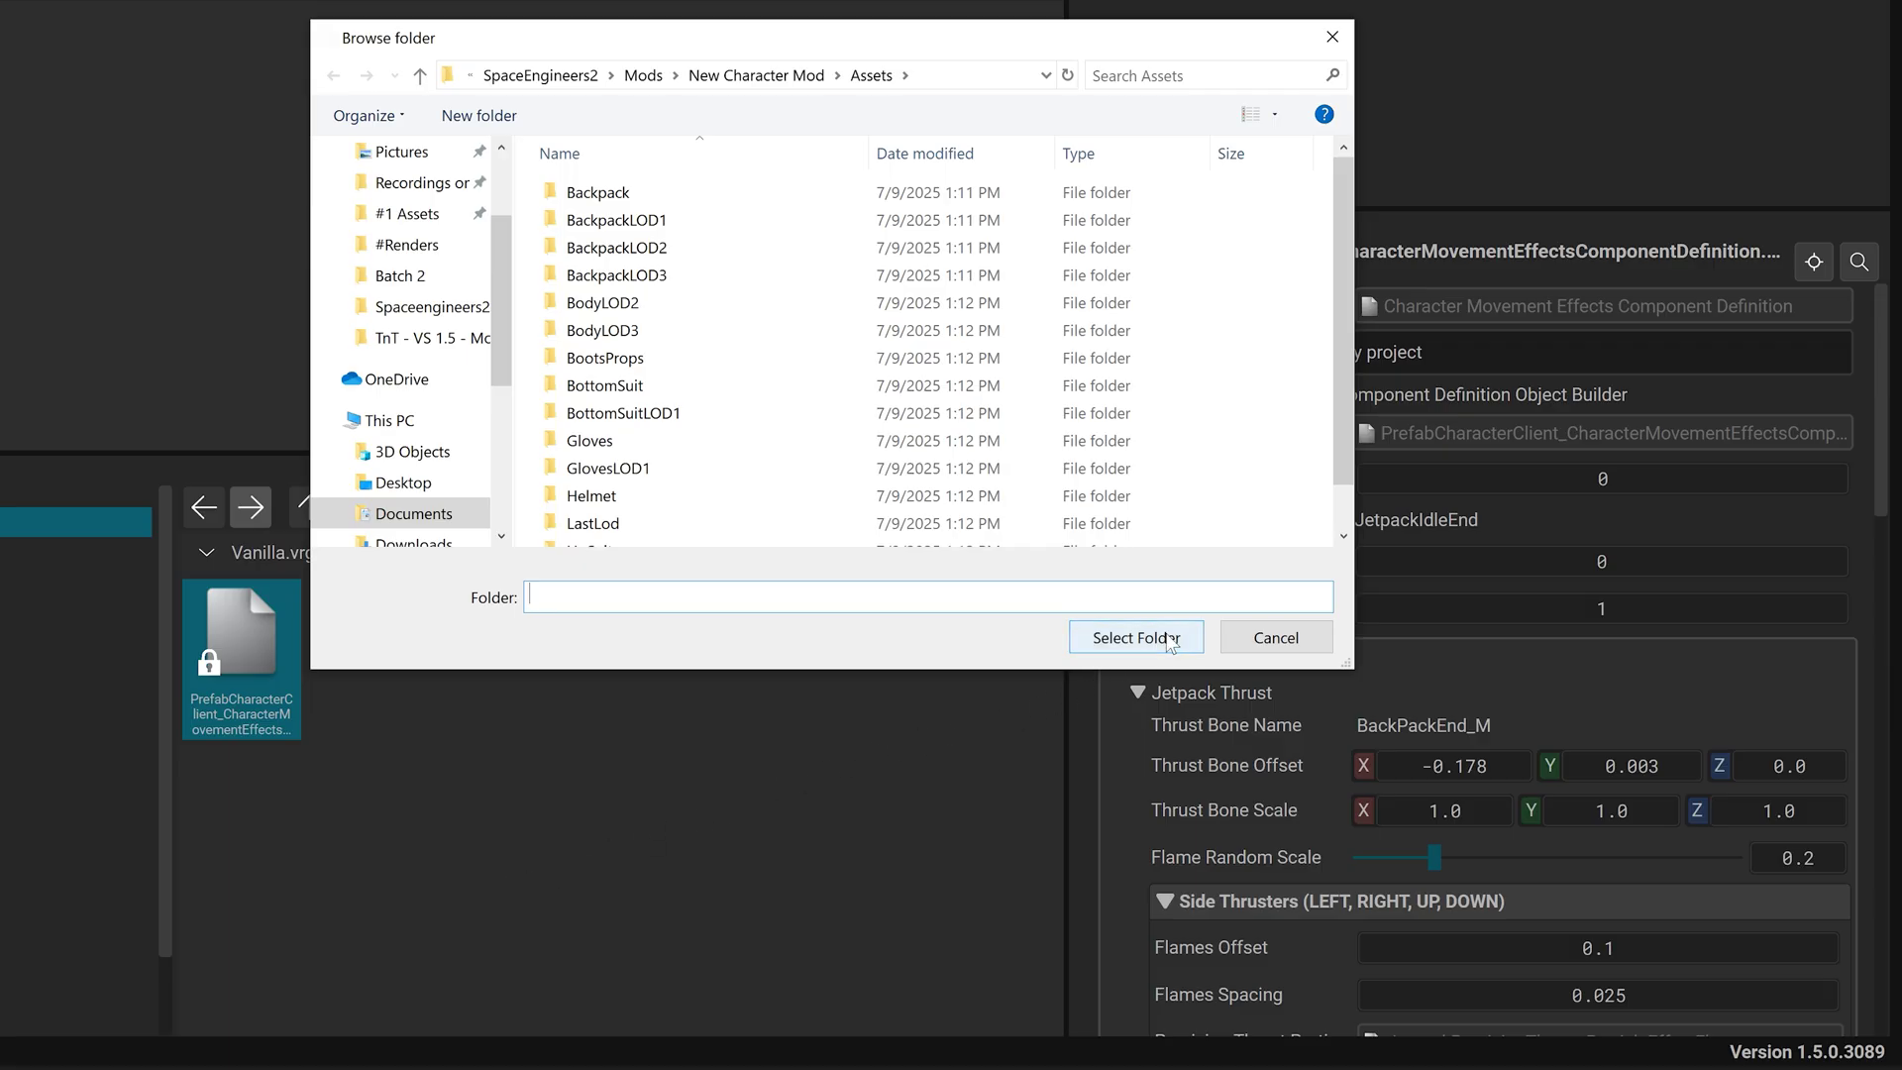
click(1154, 637)
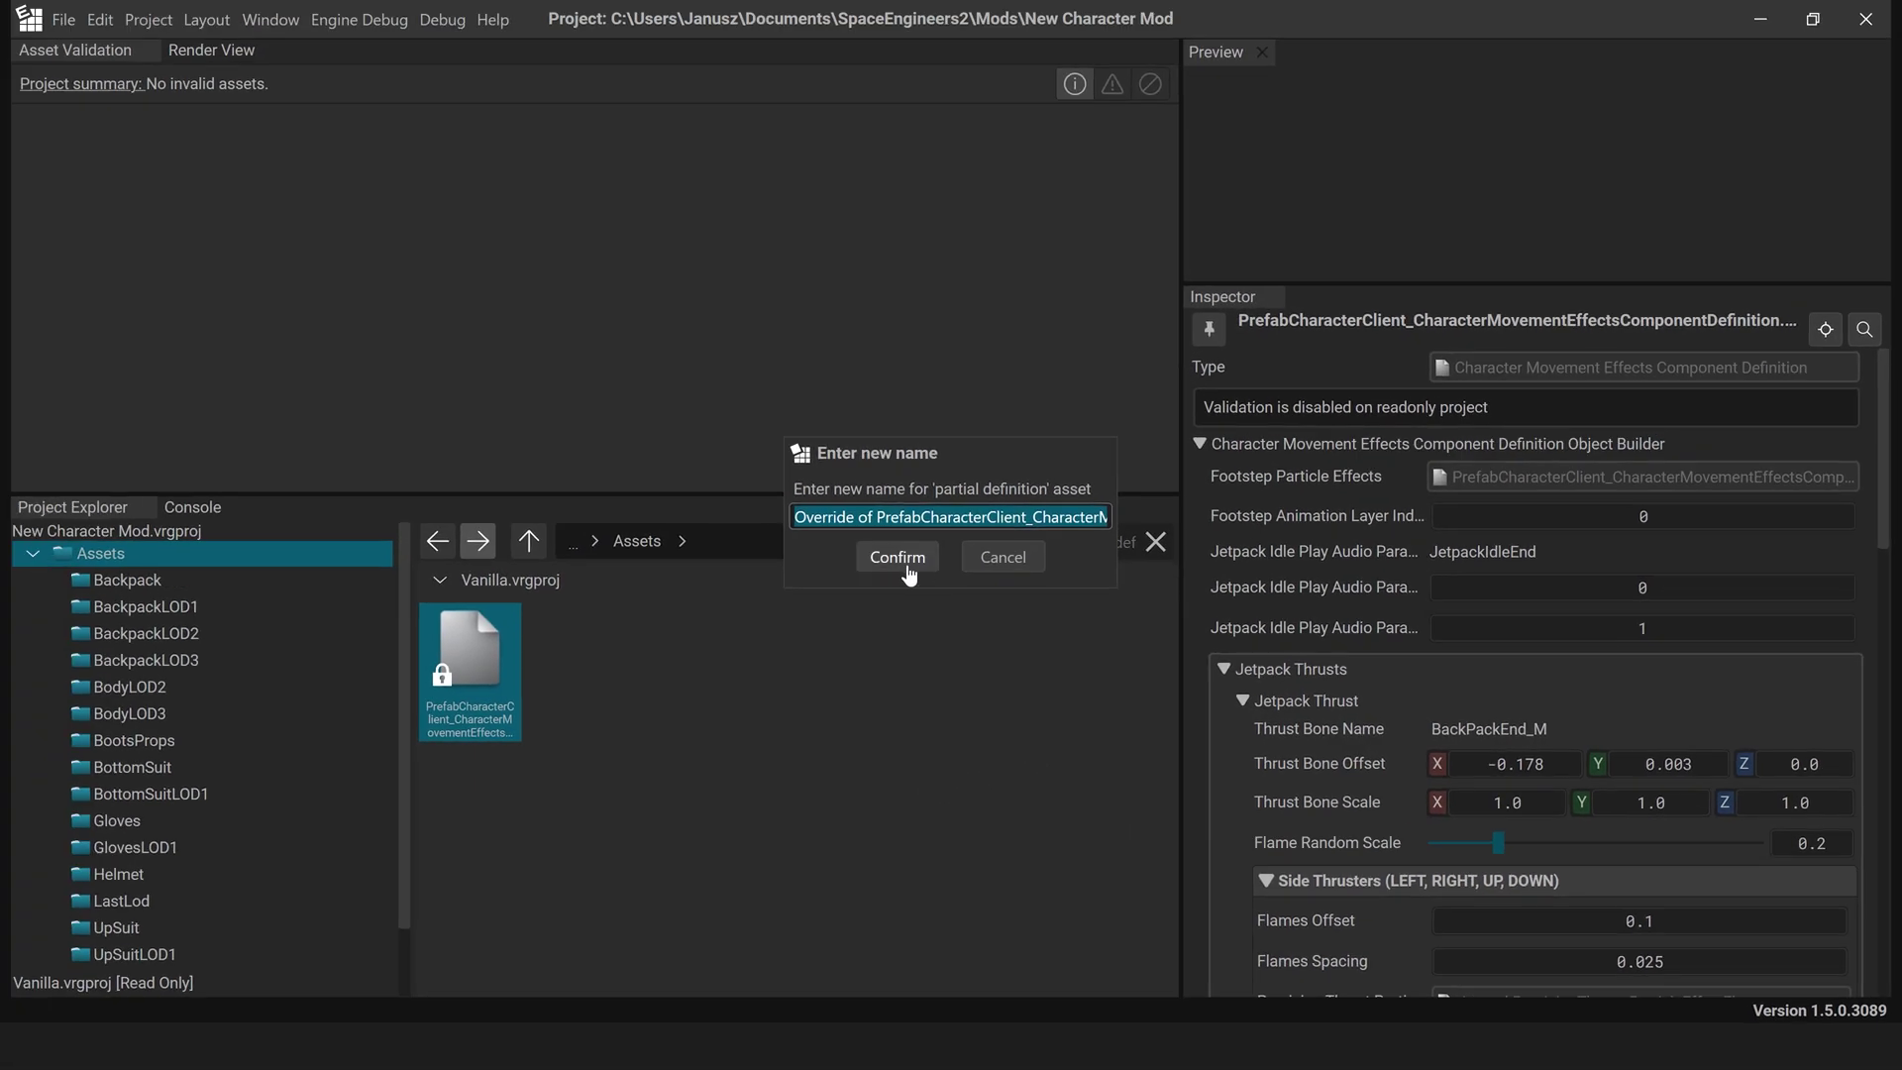
click(897, 558)
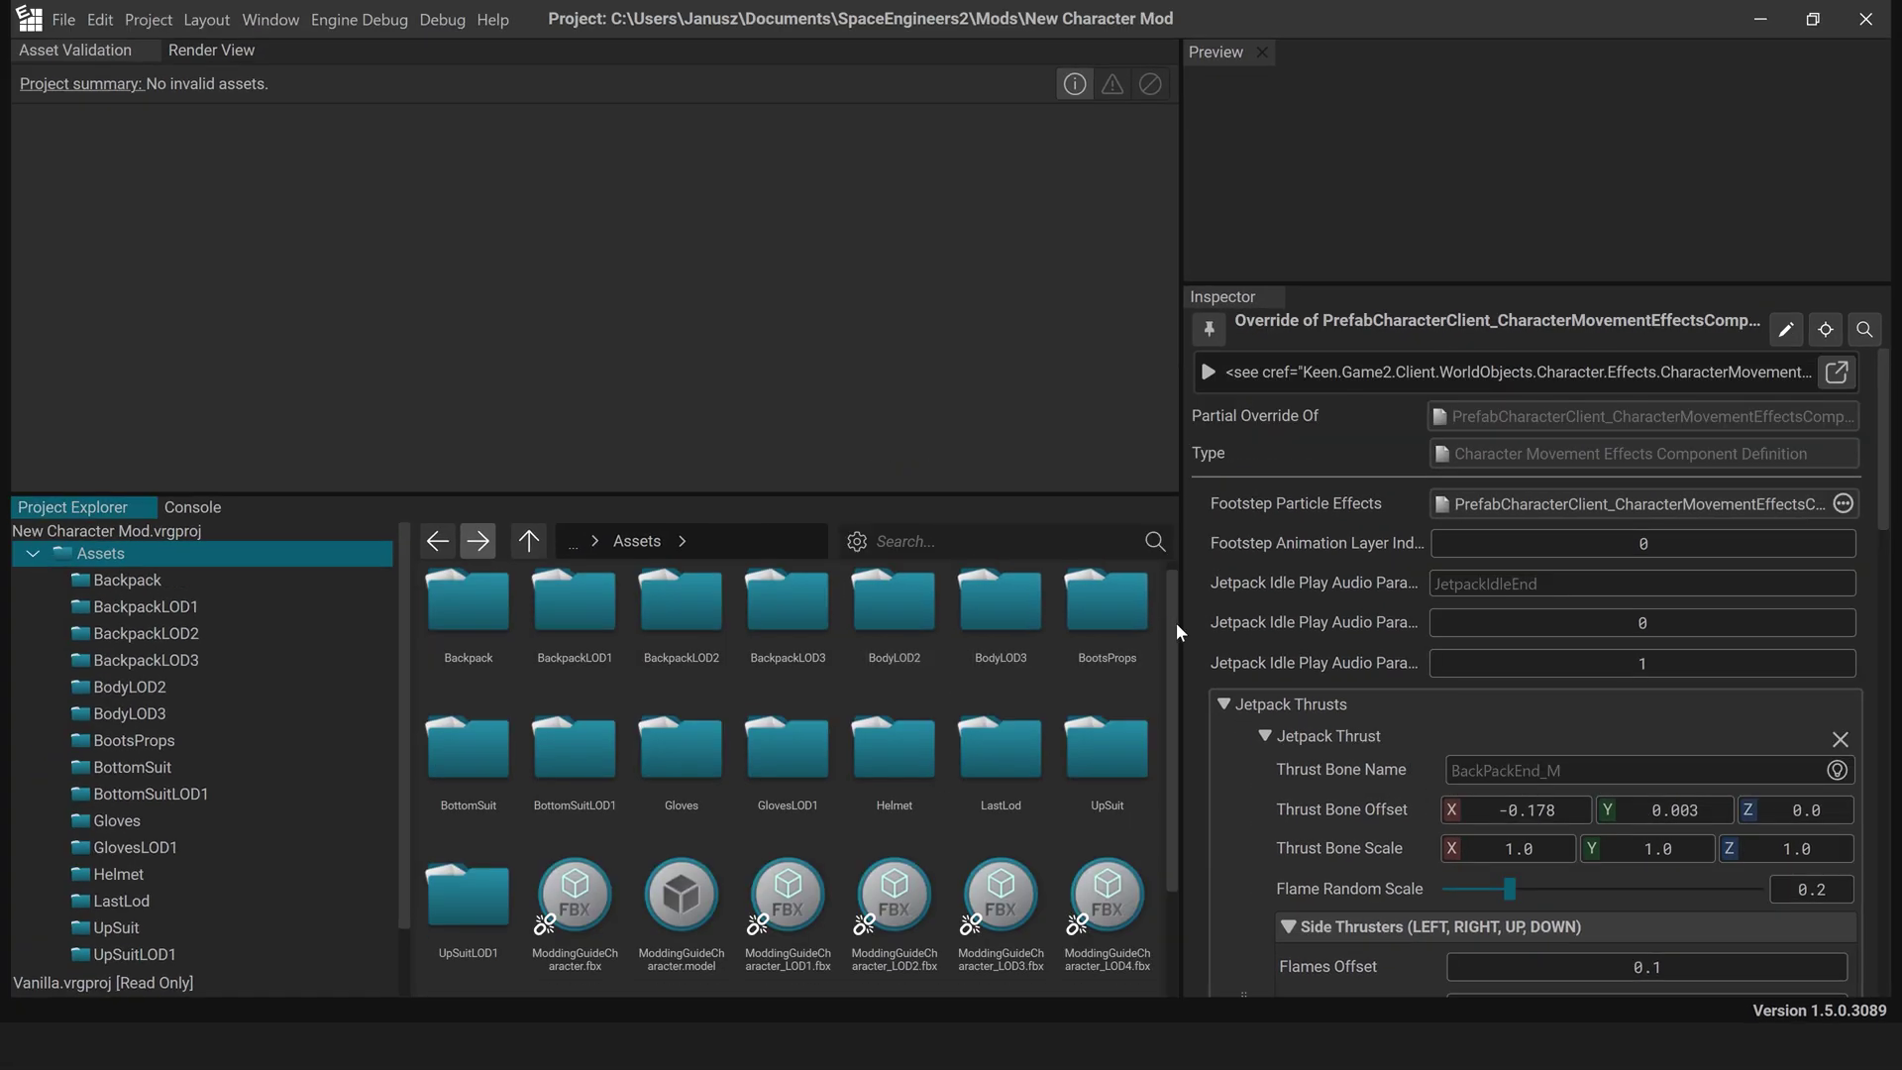
drag(1174, 622, 1176, 762)
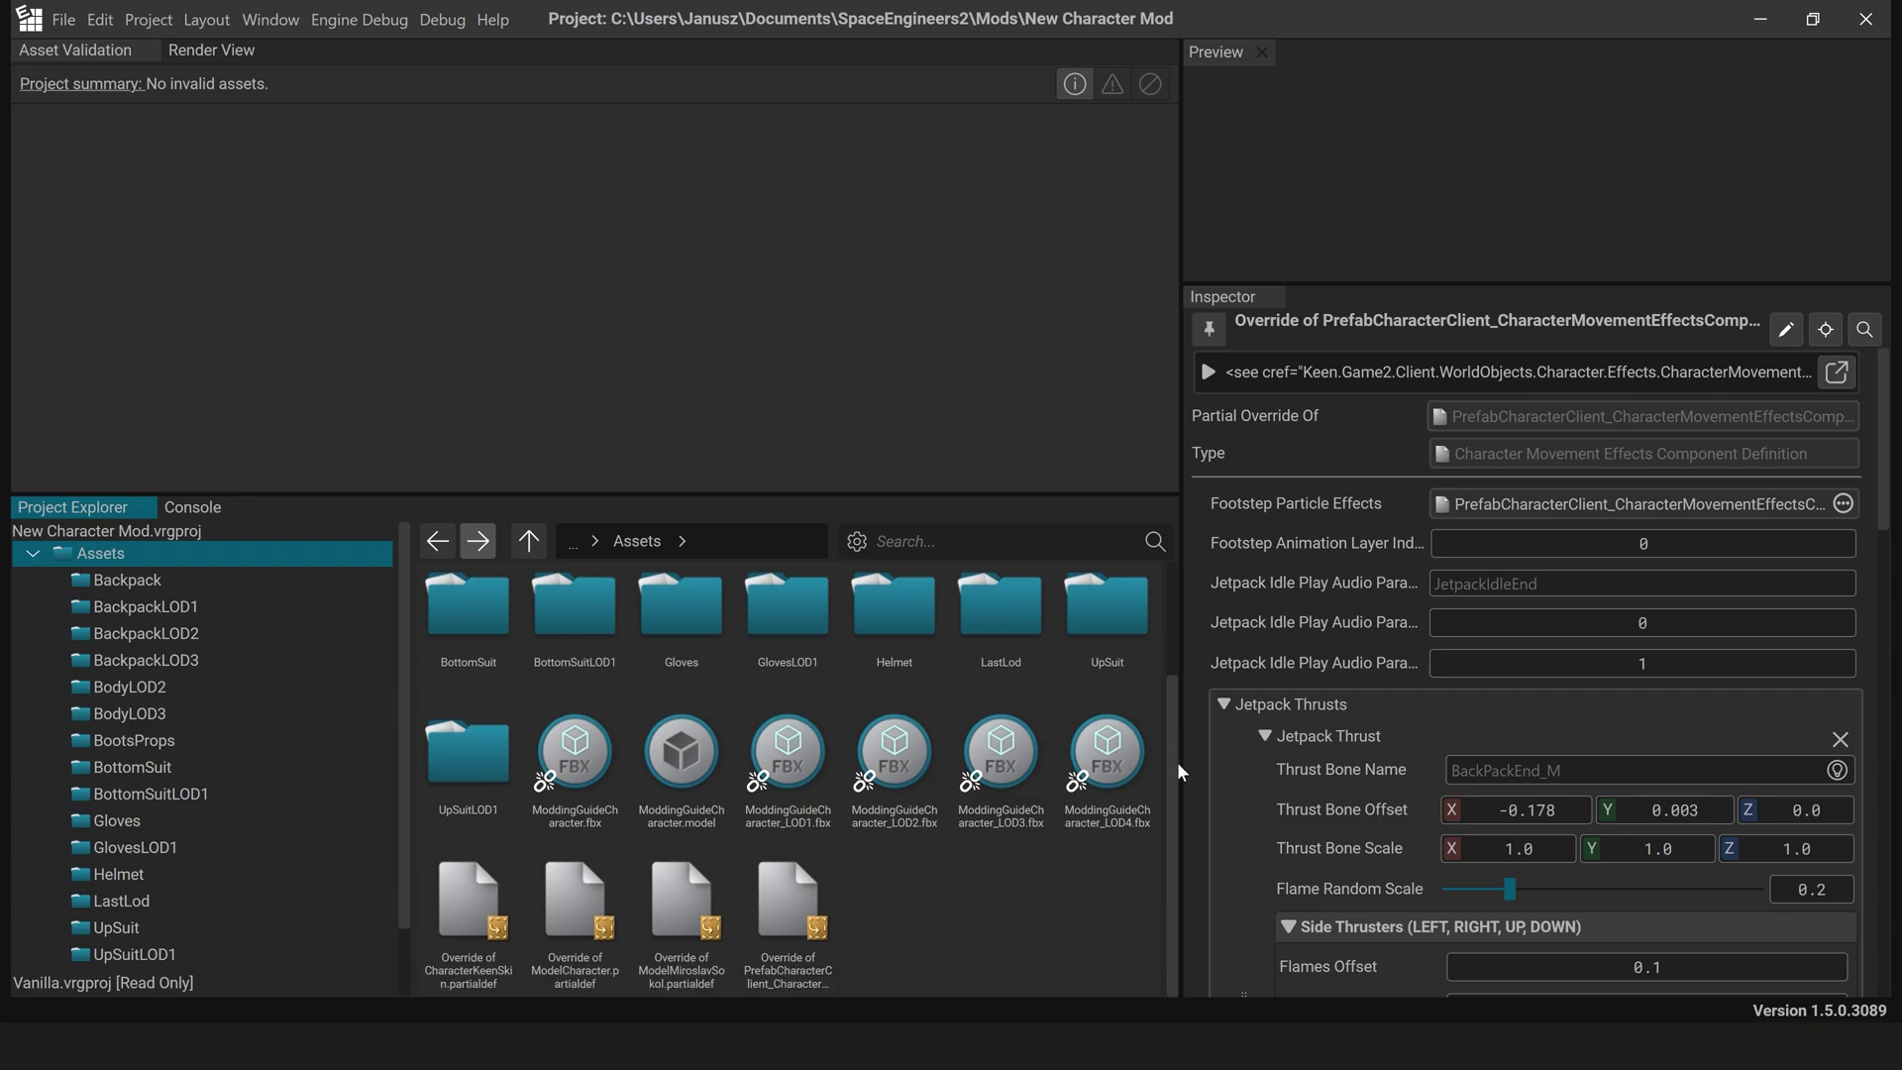
click(822, 909)
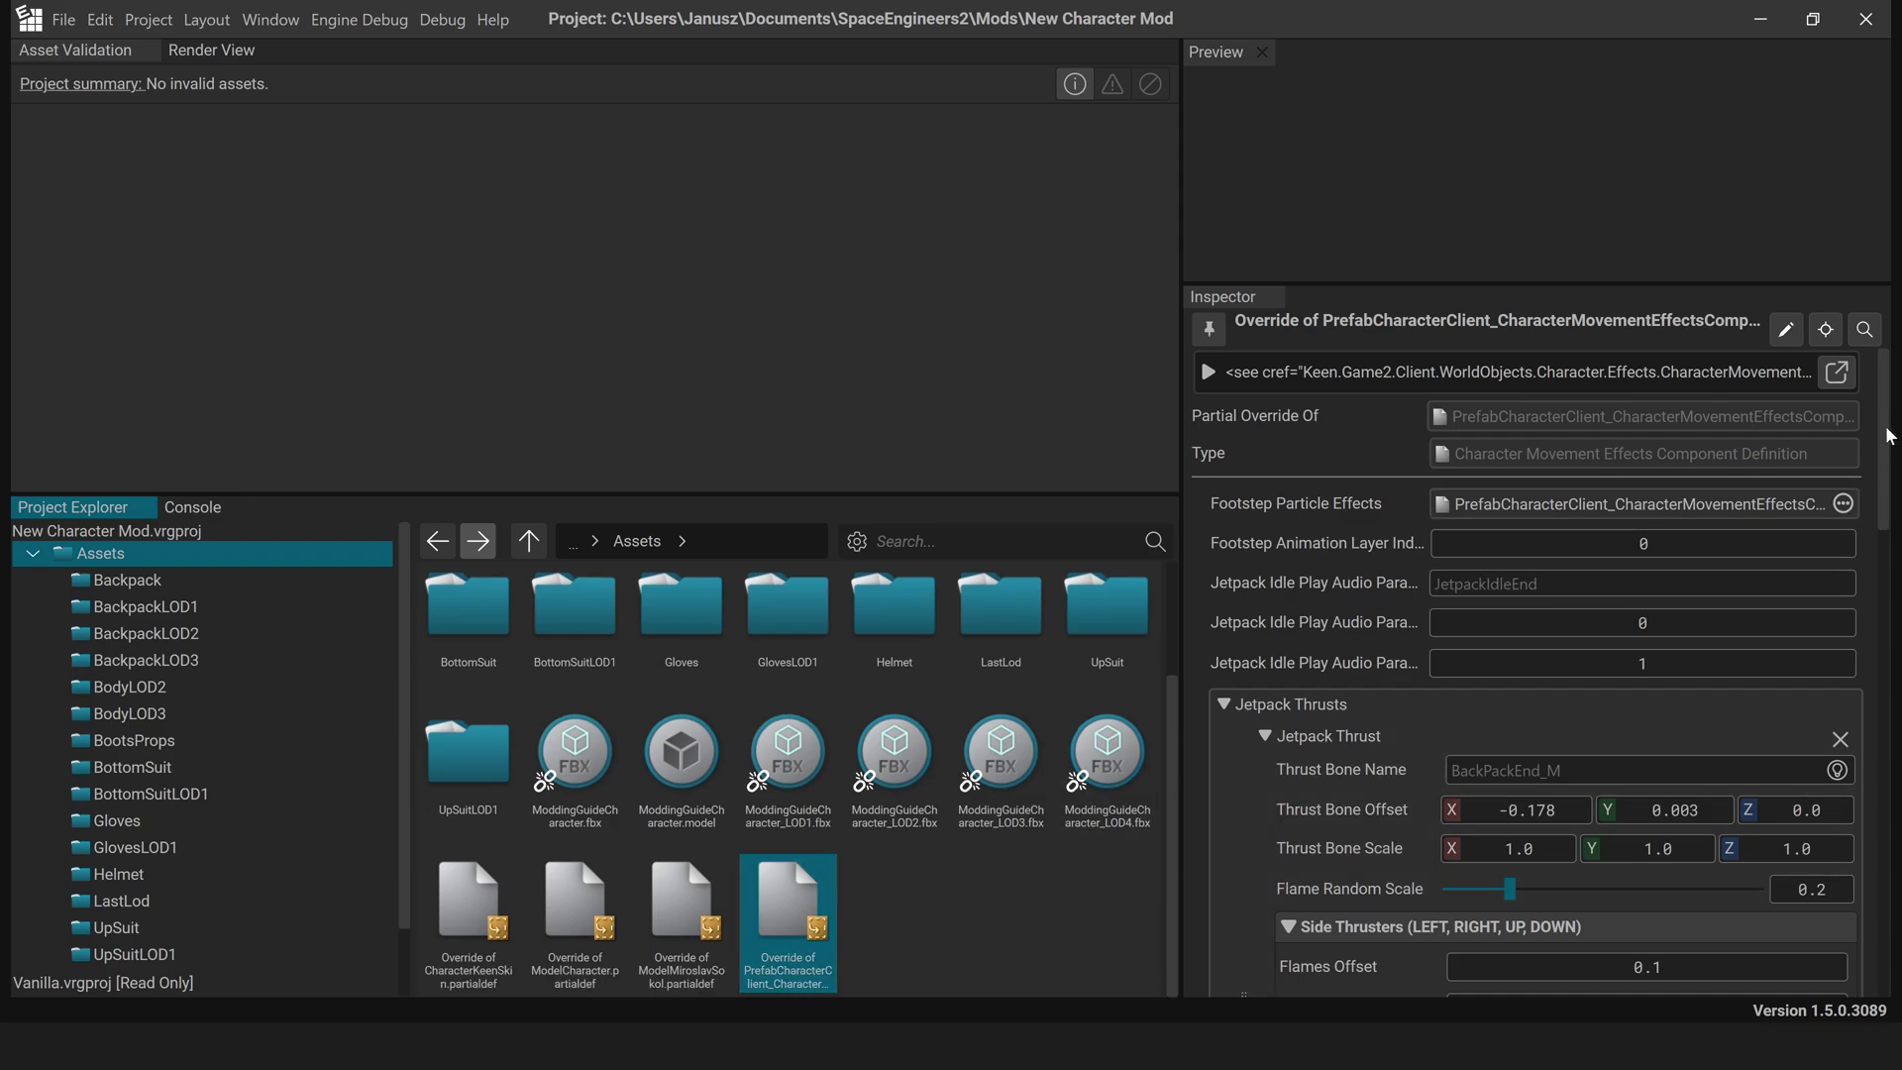
Enter 0.055 as the first Jetpack Thrust's Thrust Bone Offset Y.
drag(1890, 436, 1886, 508)
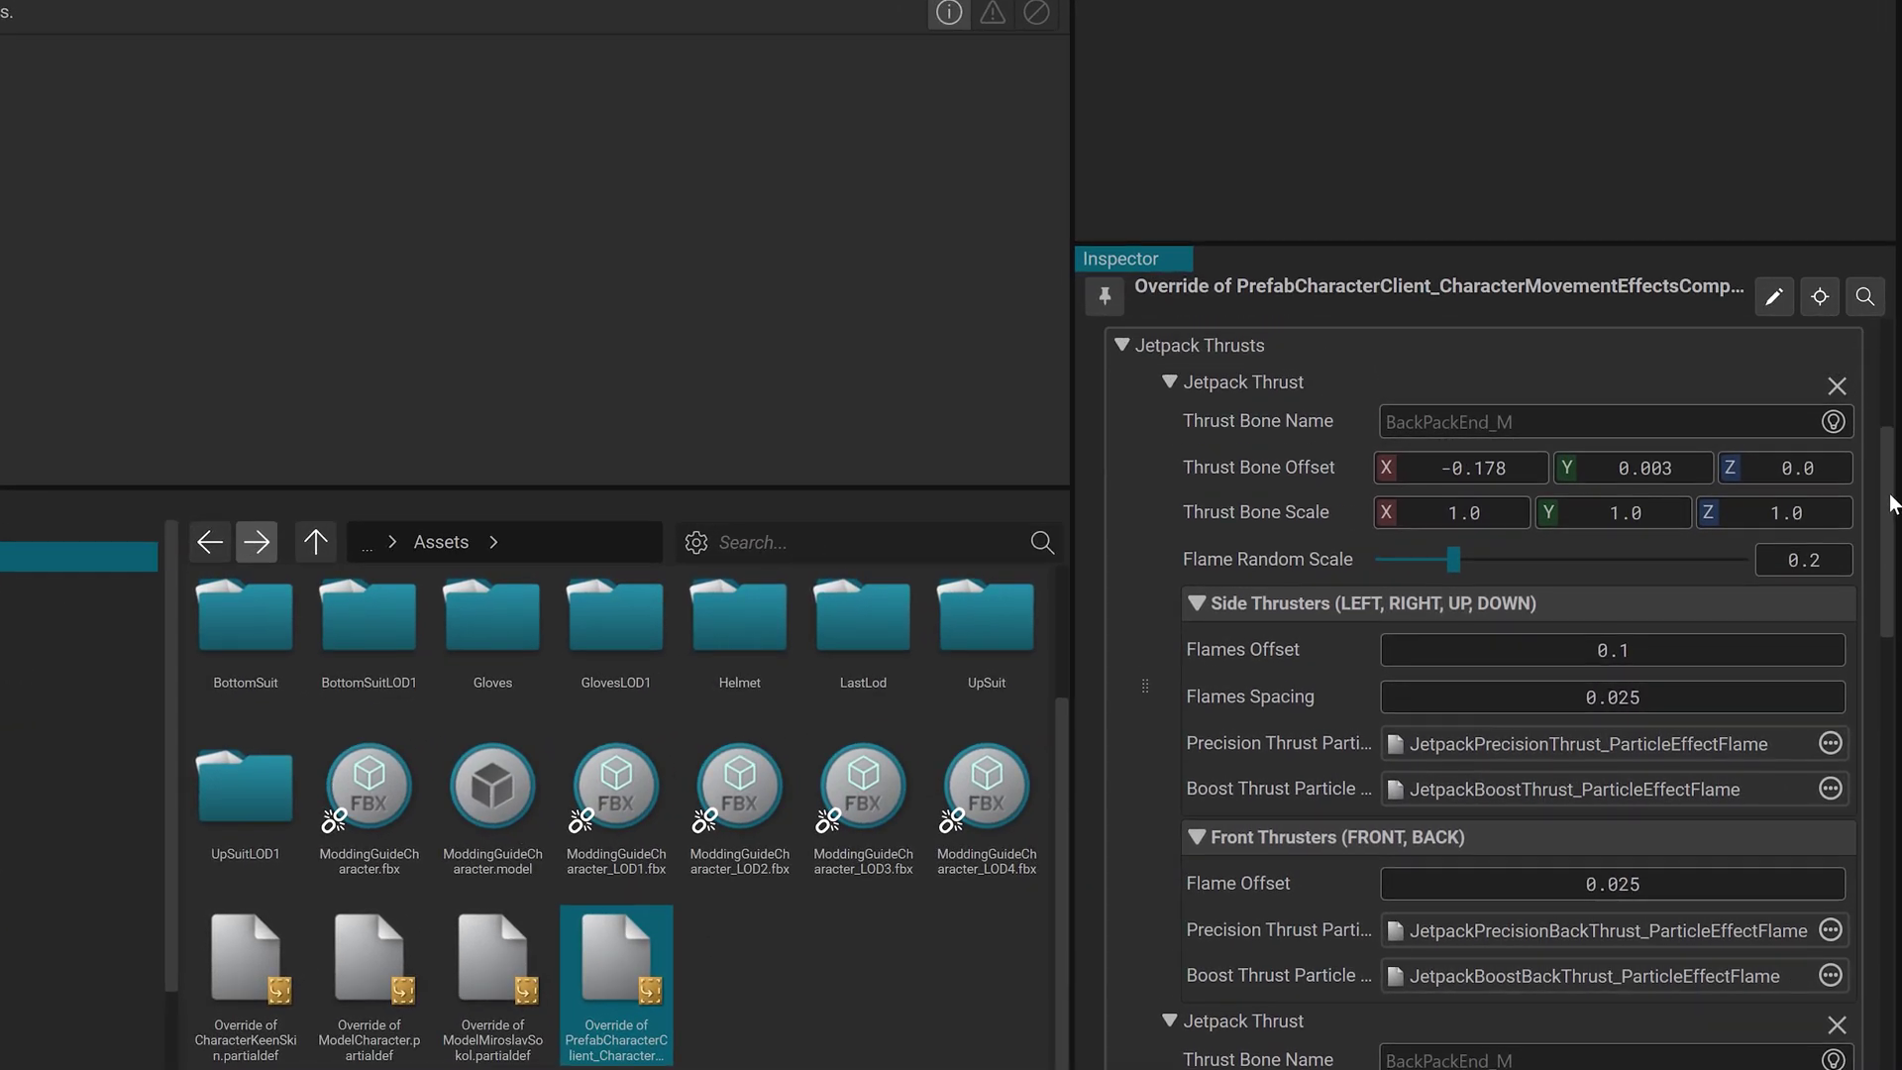
click(1664, 470)
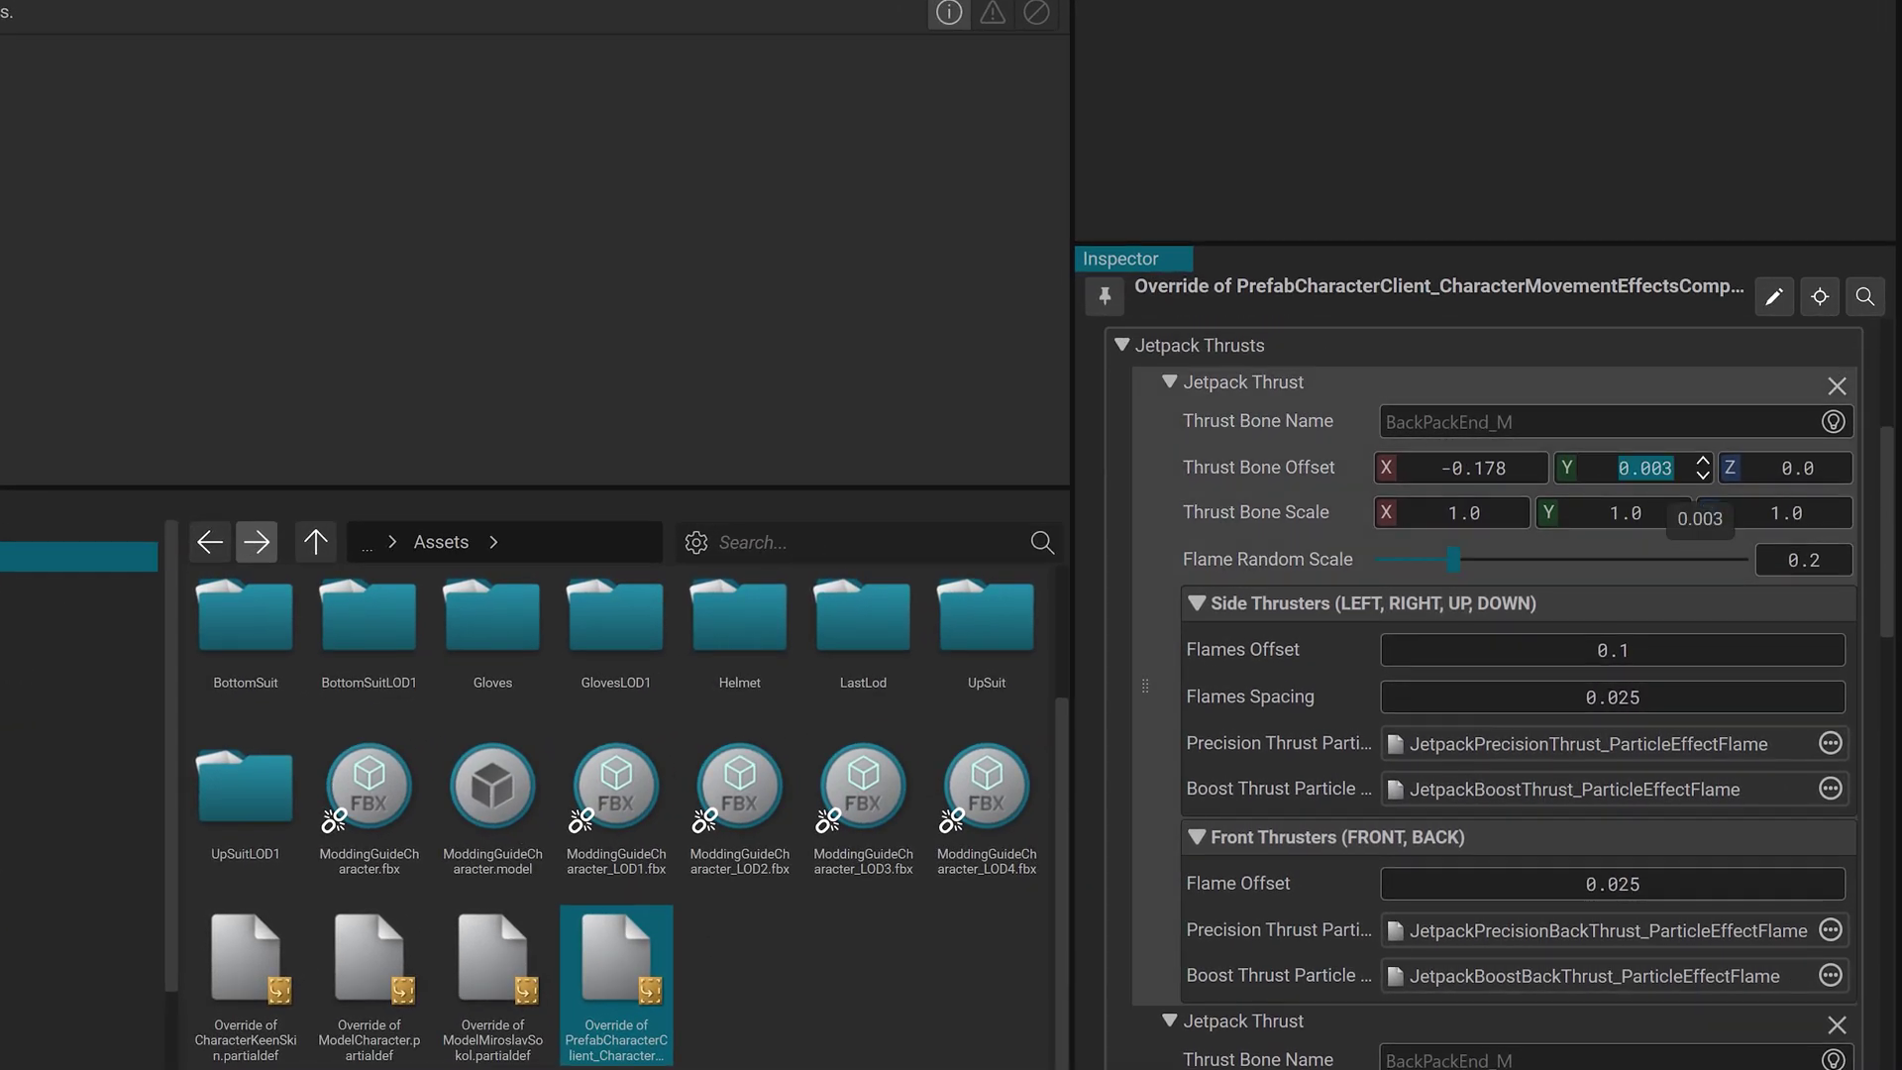
text(0)
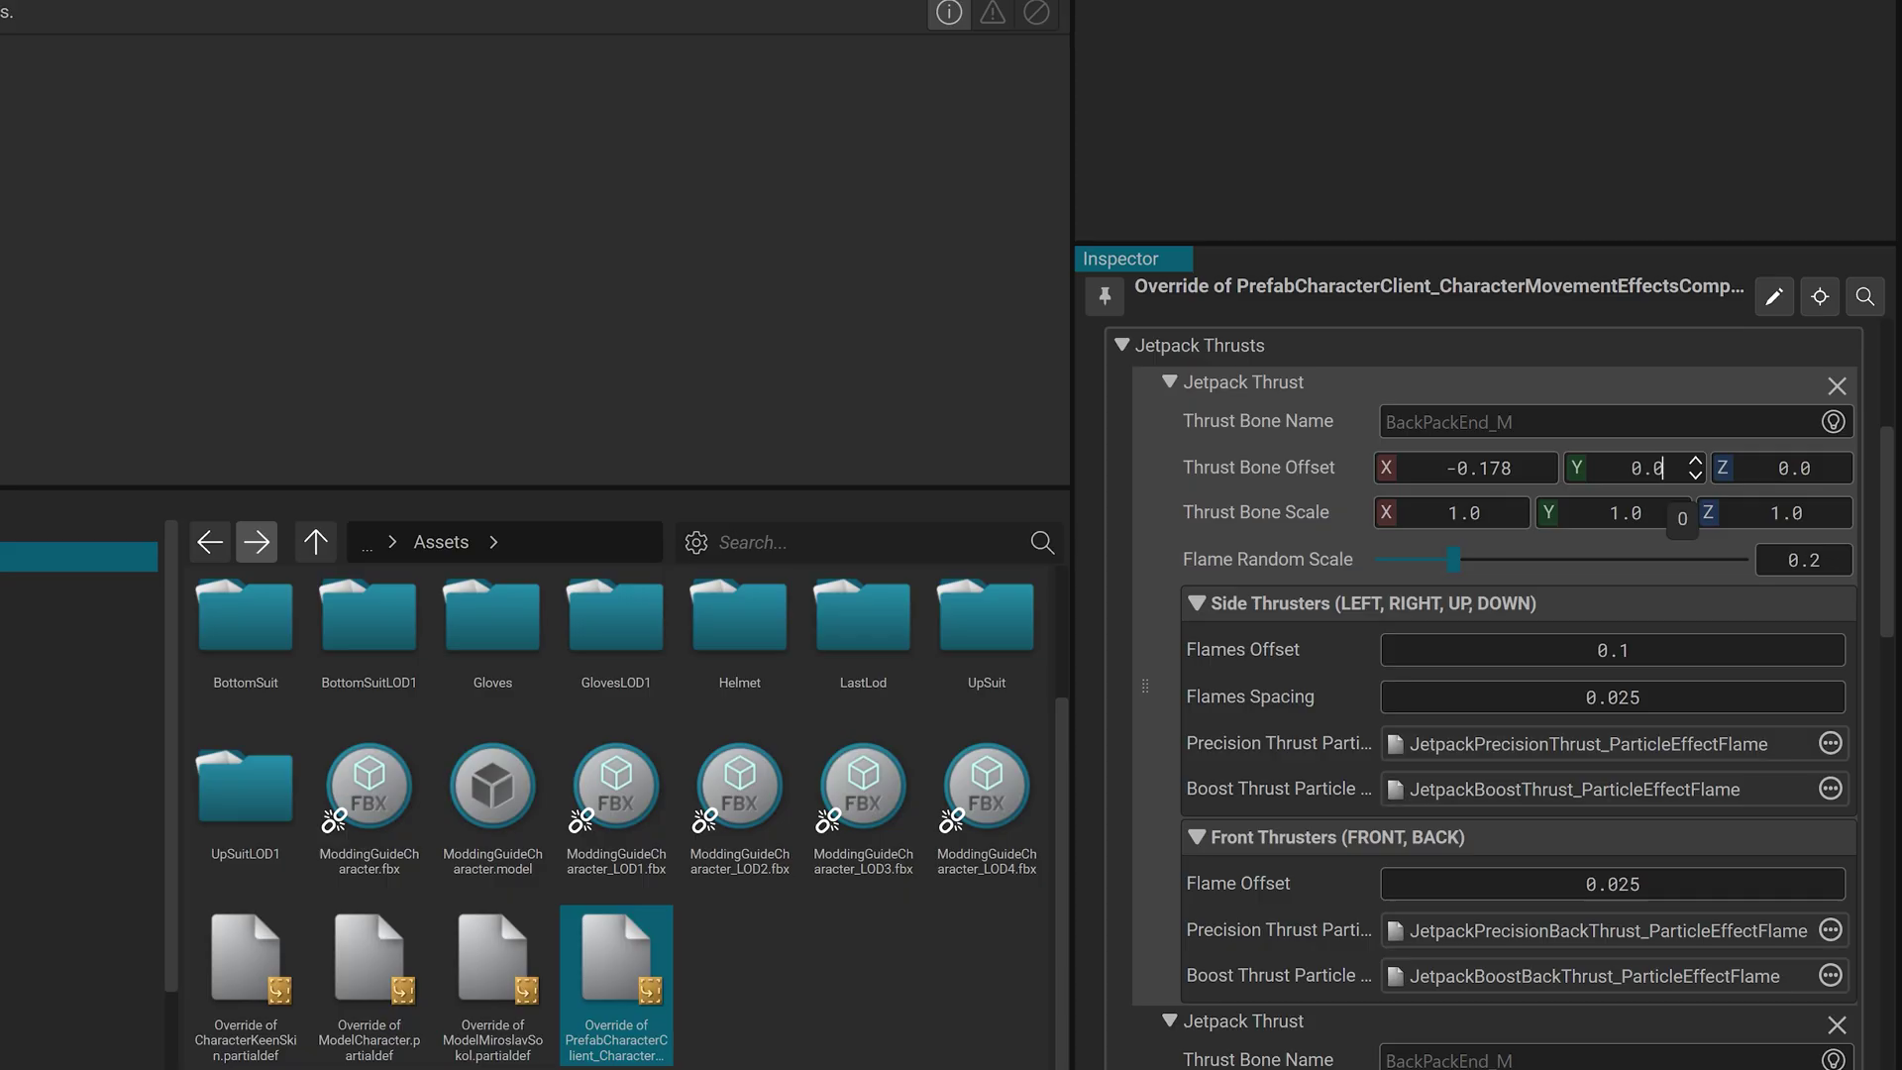
key(Return)
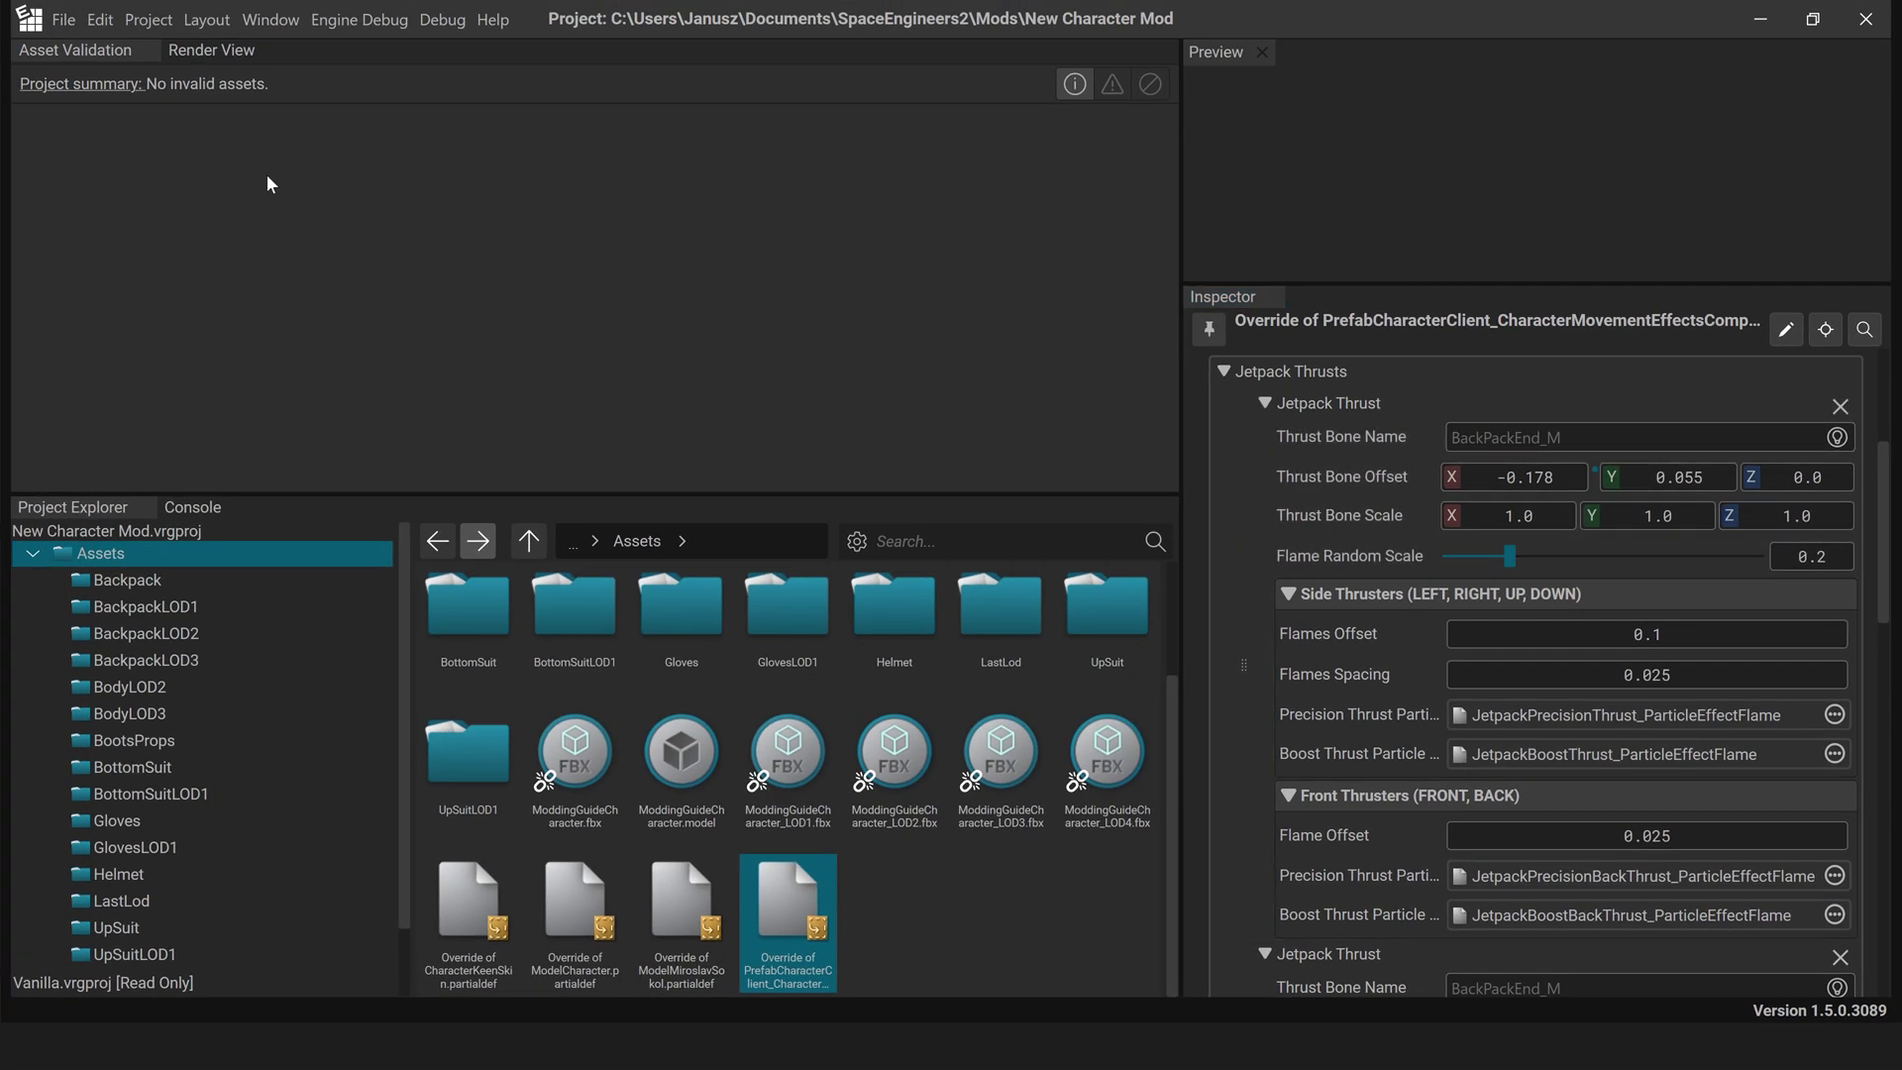
click(162, 20)
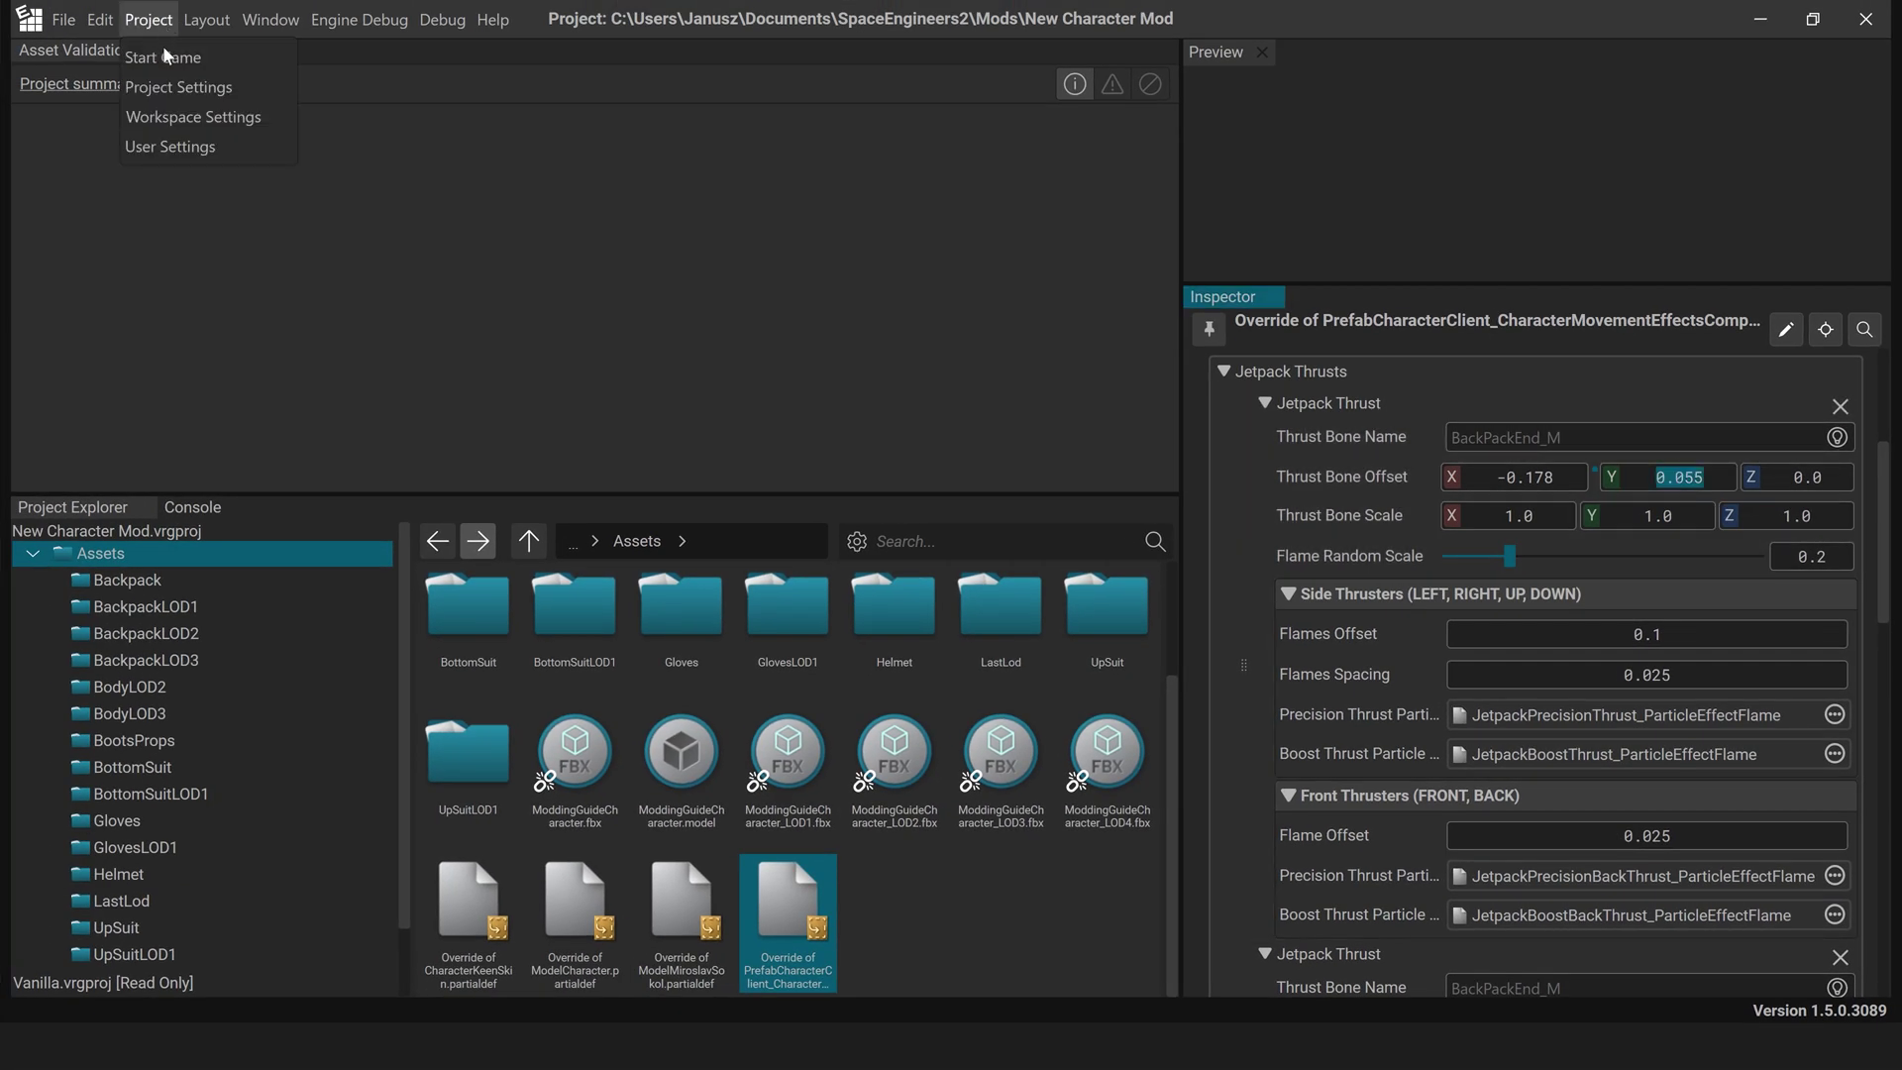
Start Space Engineers 2 from the Project menu with the character mod loaded.
click(165, 57)
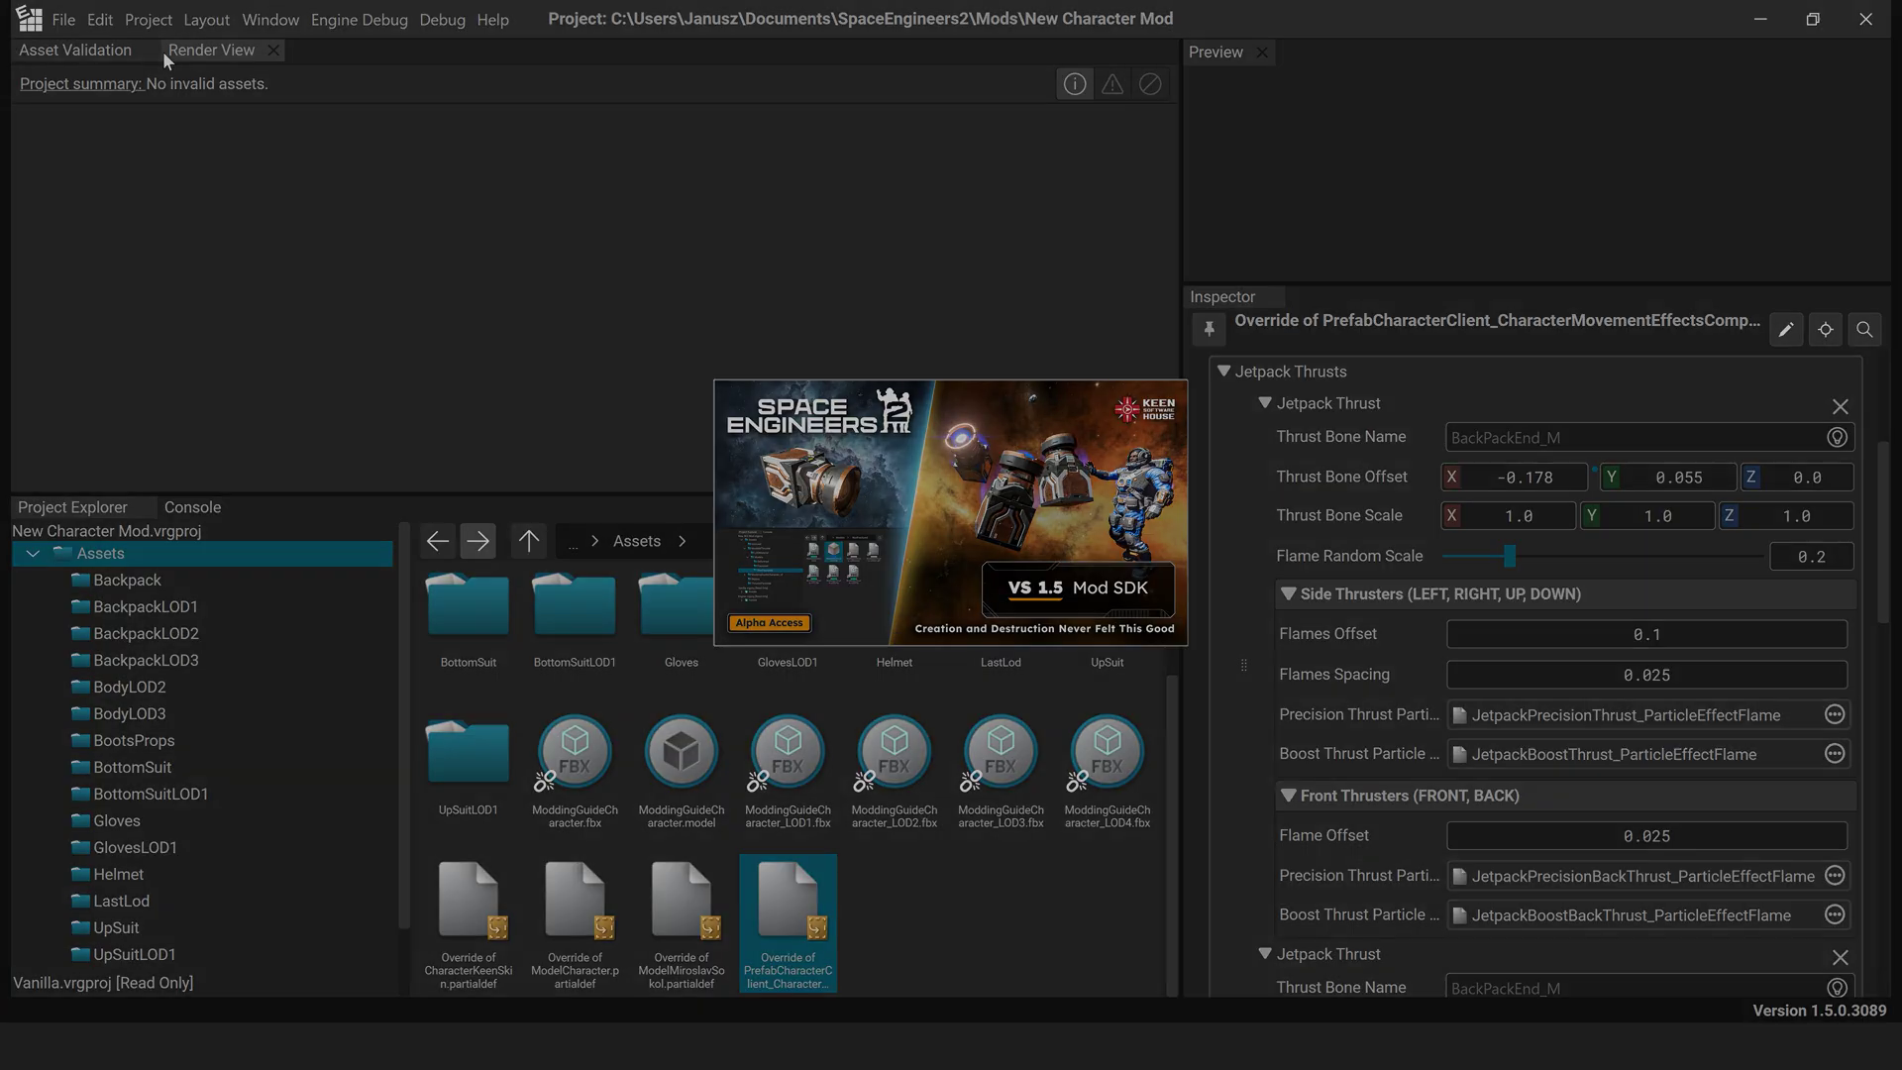